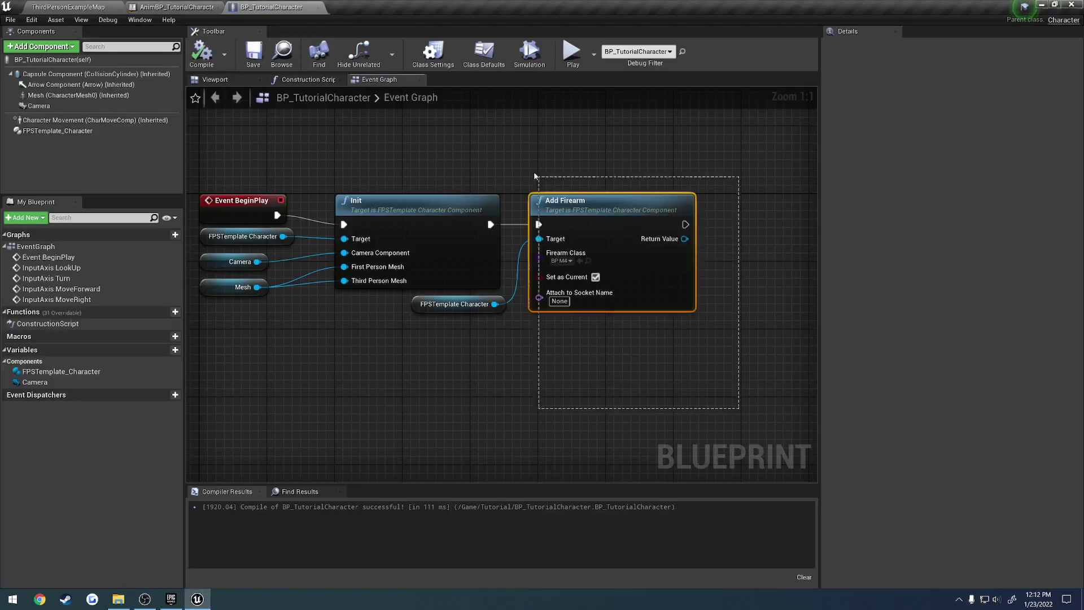
- Play the level, detach from the character, and examine from outside how the mannequin holds the rifle
left_click_drag(503, 141, 503, 142)
left_click(69, 7)
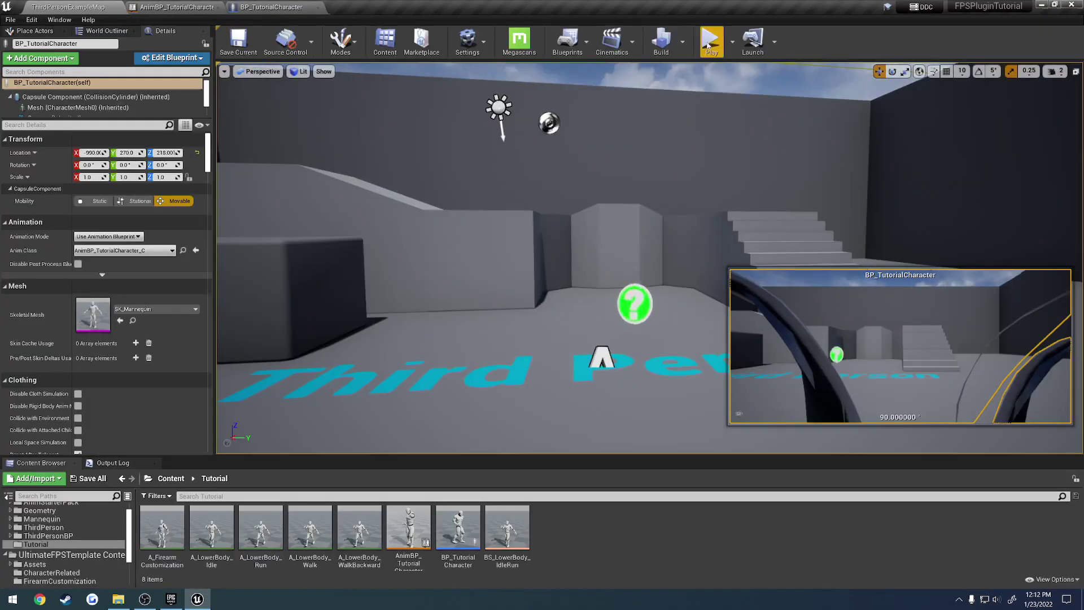
left_click(712, 40)
left_click(767, 39)
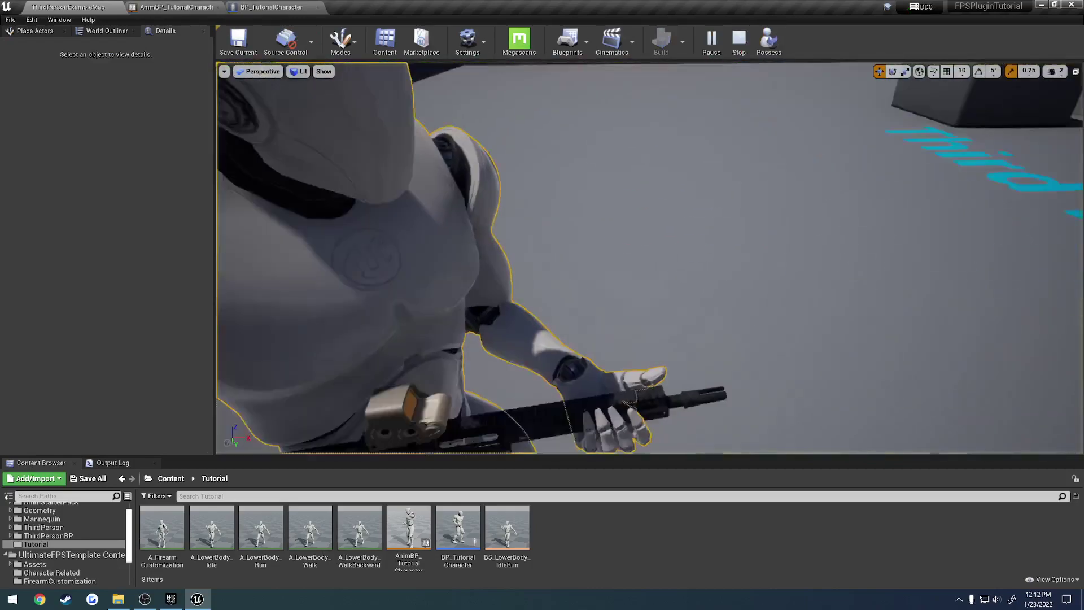
right_click_drag(650, 258, 686, 240)
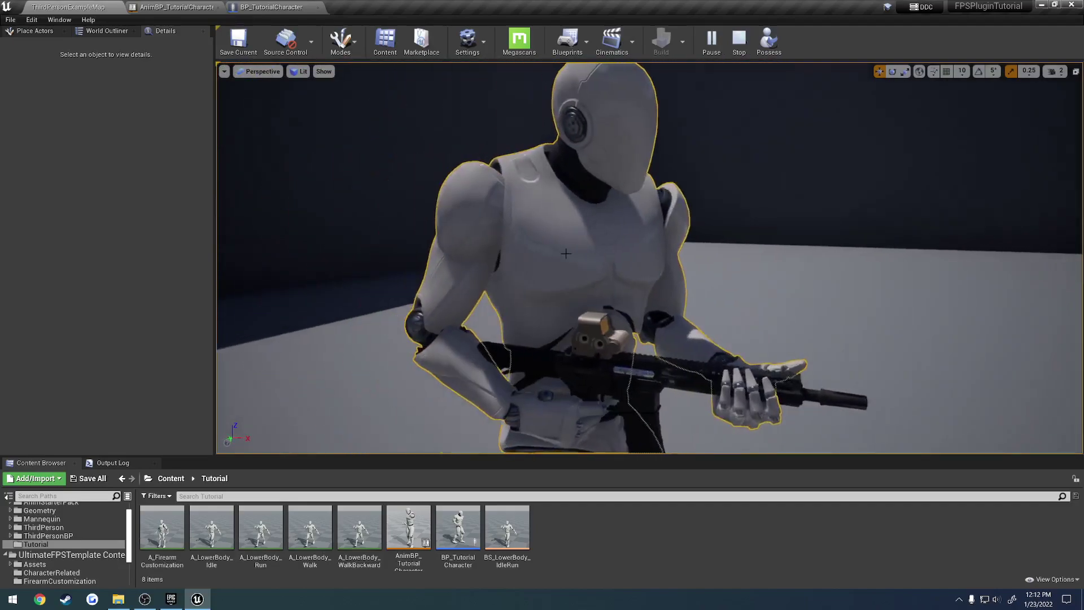
key("Escape")
- Run the level again, eject from the character, and examine its rifle pose from the front
left_click(270, 8)
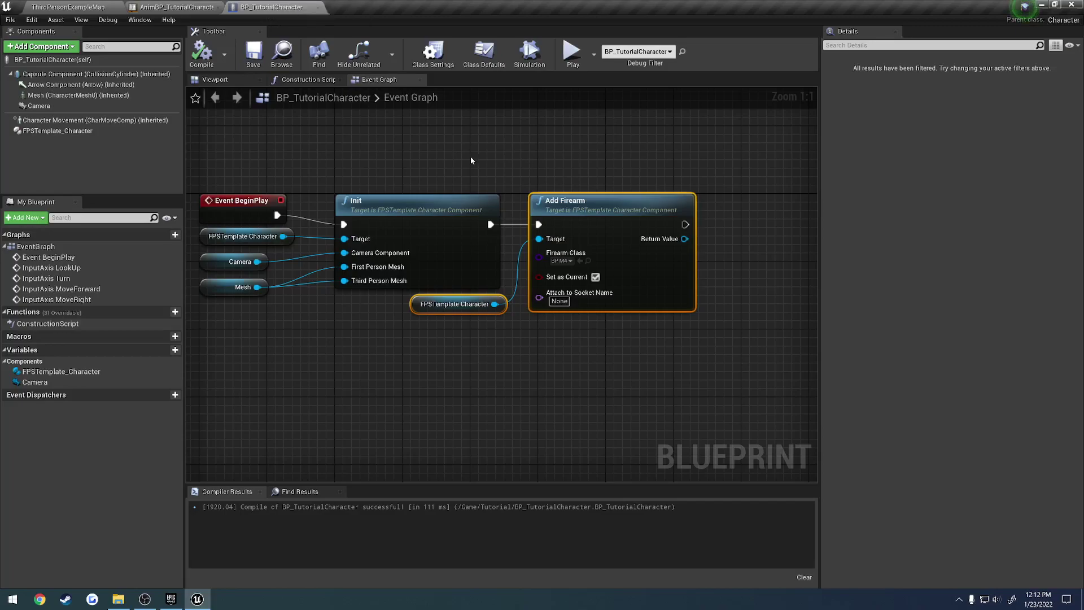
left_click(86, 4)
left_click(712, 39)
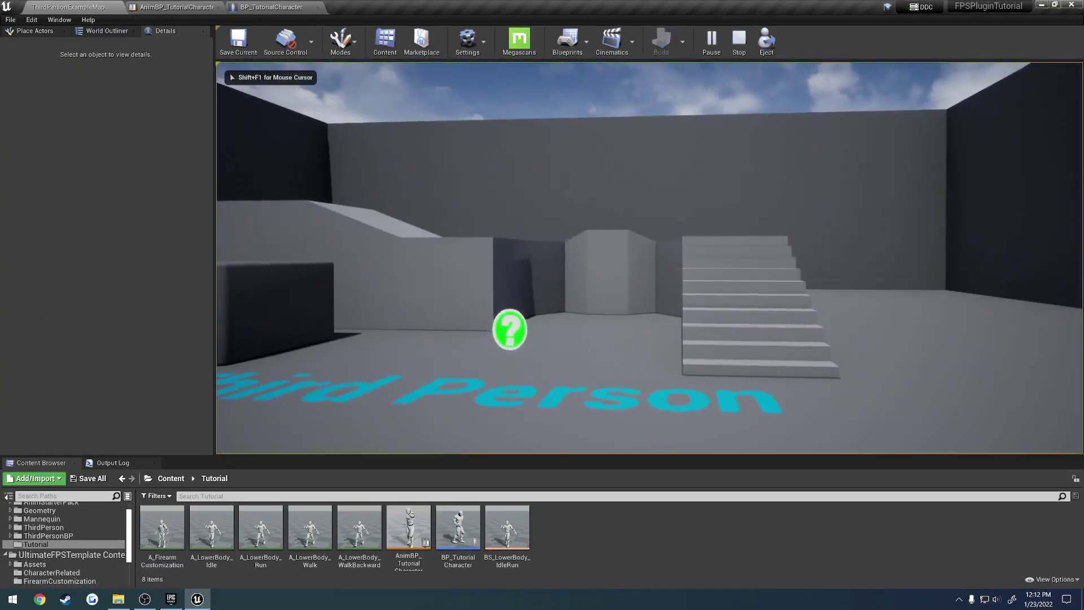
key("F8")
key("f")
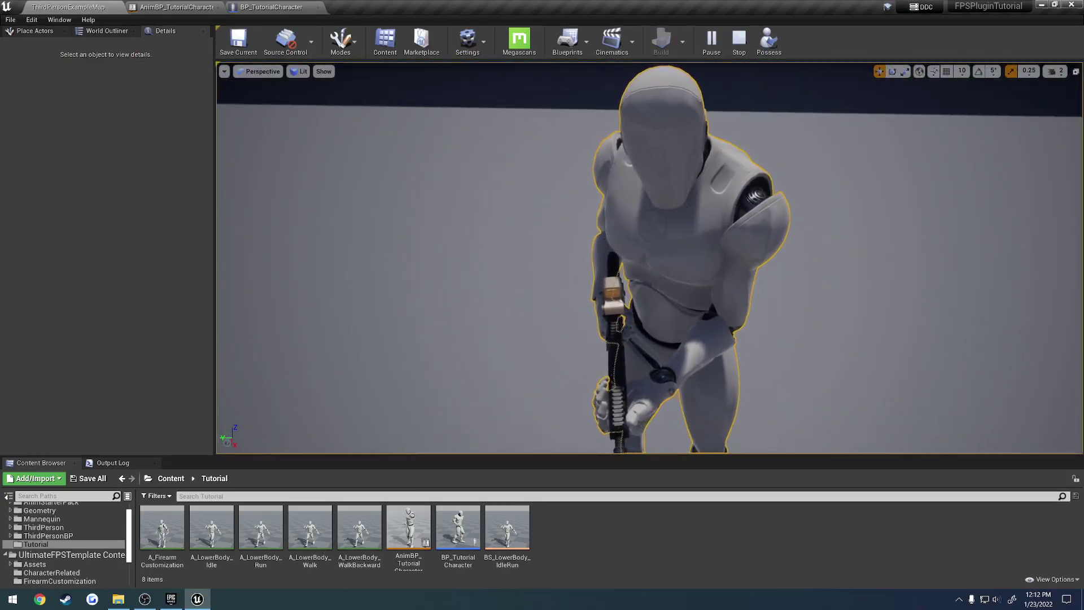
key("Escape")
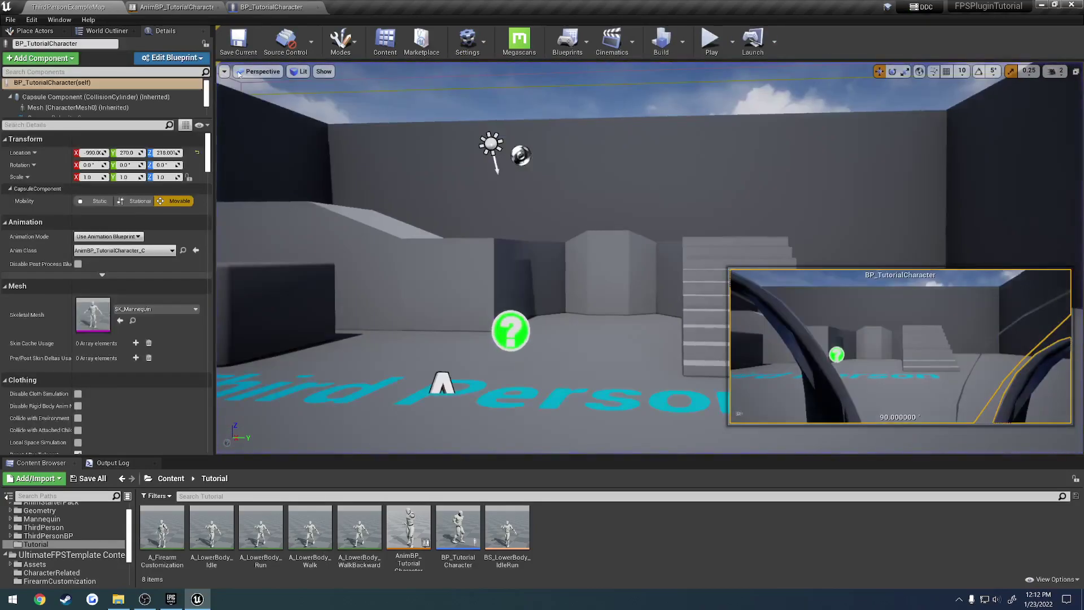
- Open the state inside the M4 state machine of AnimBP_TutorialCharacter's AnimGraph
left_click(177, 8)
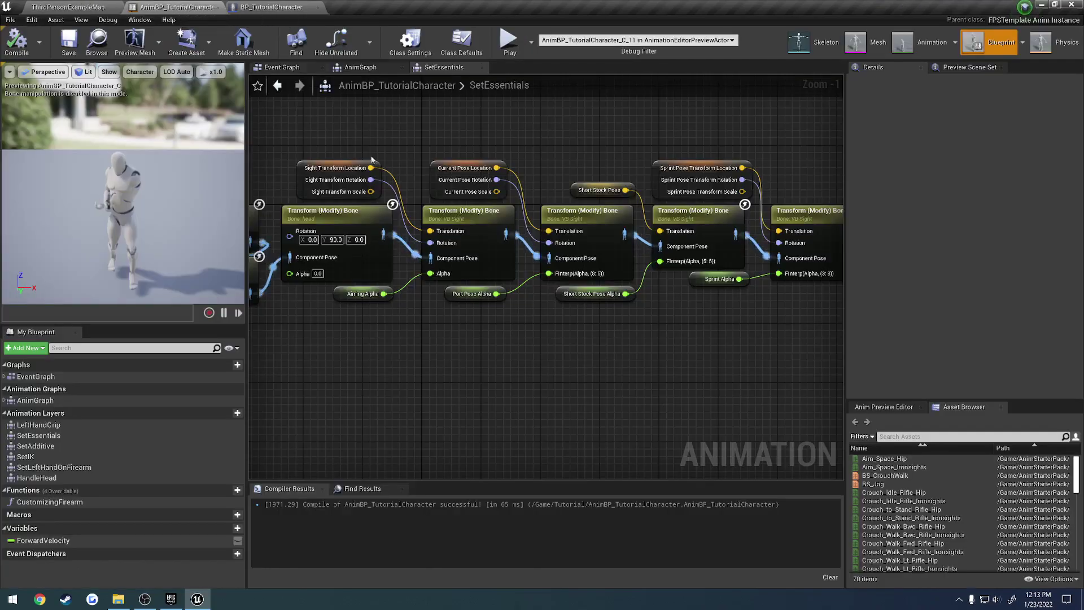
left_click(360, 68)
right_click_drag(396, 233, 842, 254)
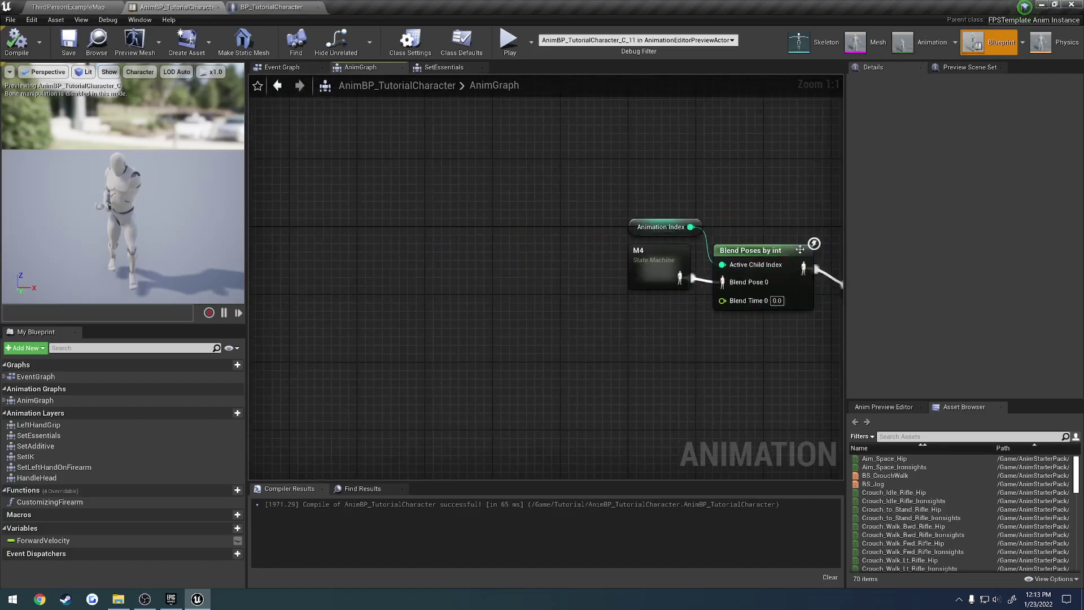
right_click_drag(659, 254, 623, 289)
double_click(570, 250)
double_click(621, 289)
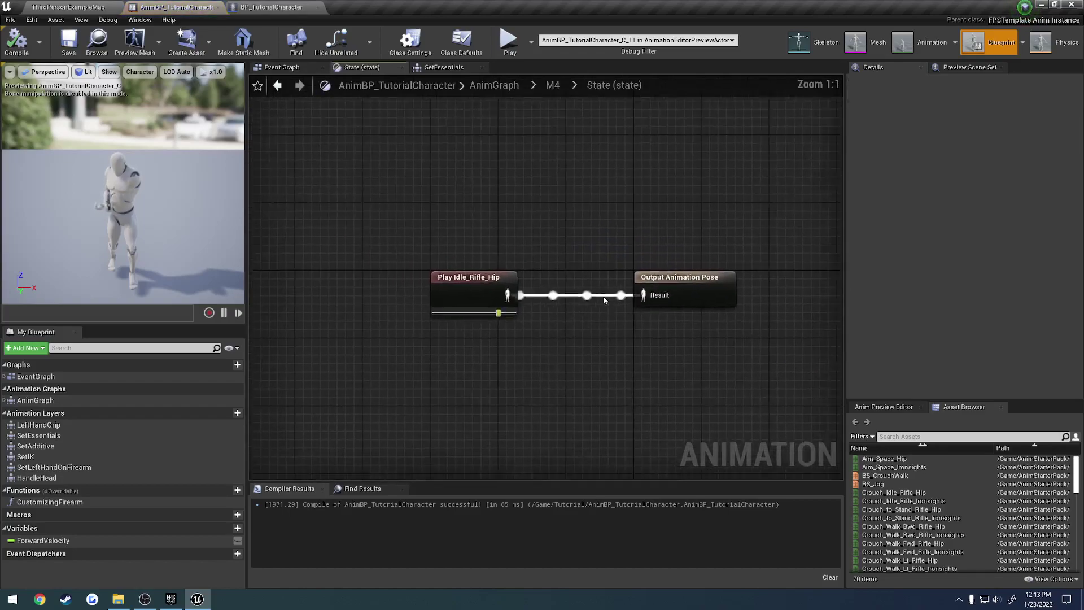
right_click_drag(490, 296, 396, 245)
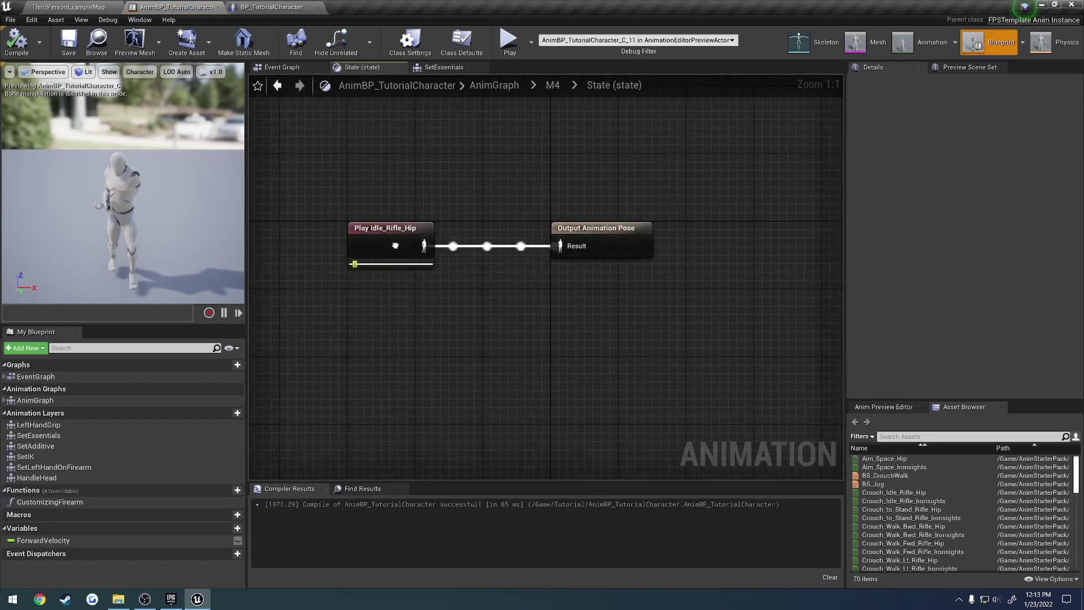
- Try the Idle_Rifle_Ironsights animation as the M4 state's output pose, compiling and saving the animation blueprint
left_click(948, 436)
type("idle")
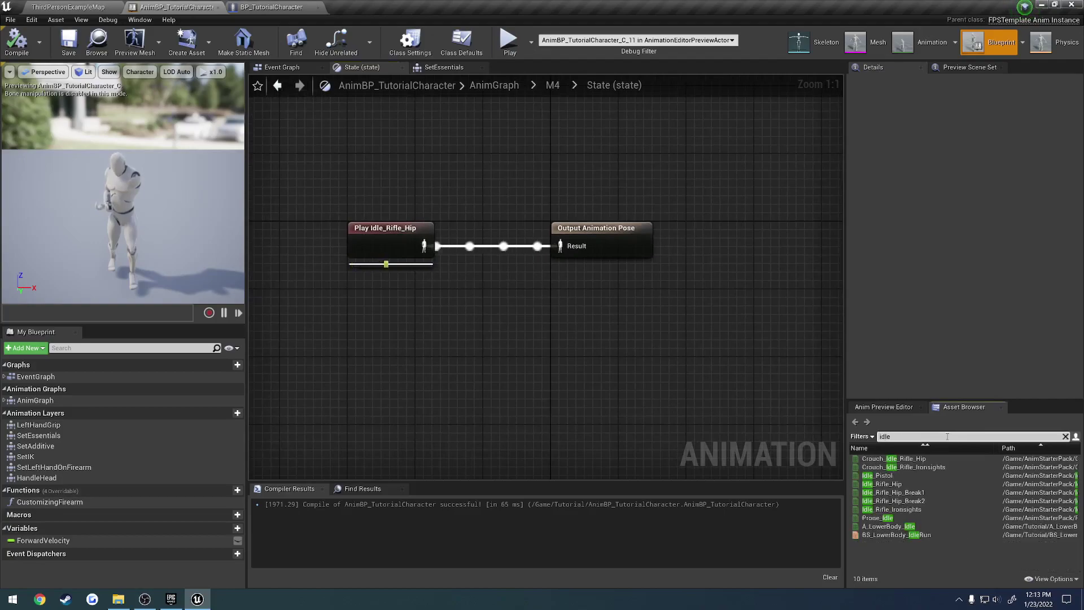
left_click_drag(892, 510, 349, 280)
left_click_drag(446, 298, 448, 298)
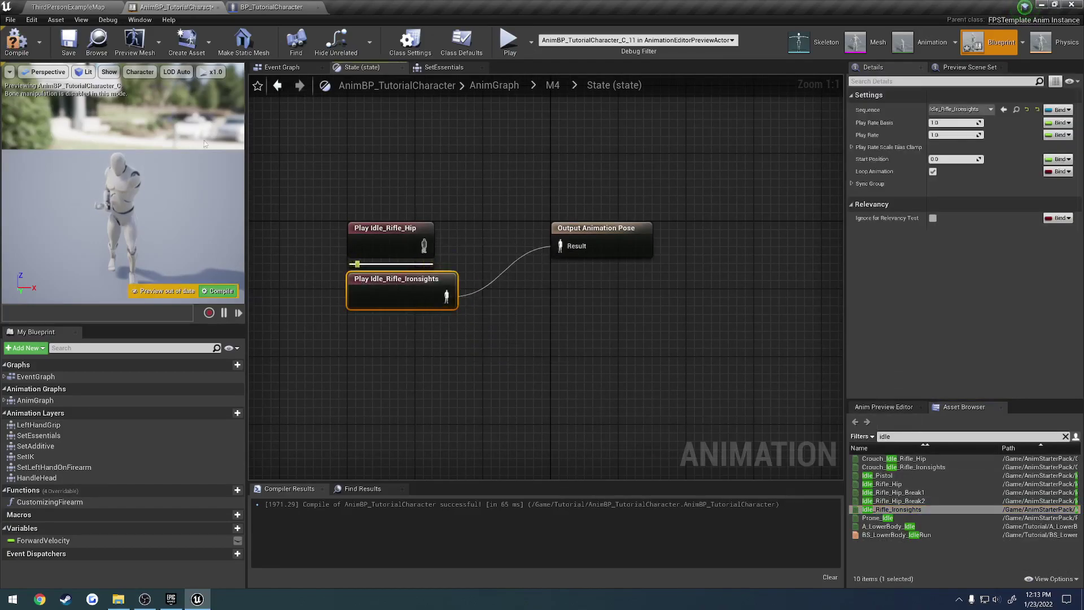
left_click(21, 44)
left_click(69, 43)
- Play-test the ironsights idle in the level, including aiming, and examine the character's pose in the viewport
left_click(82, 8)
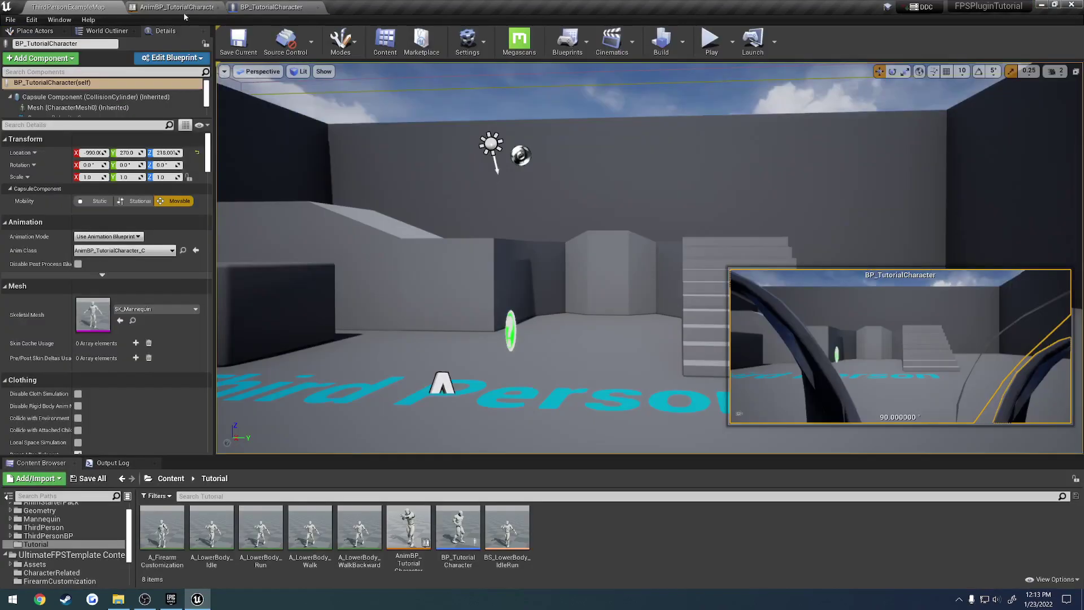
left_click(712, 41)
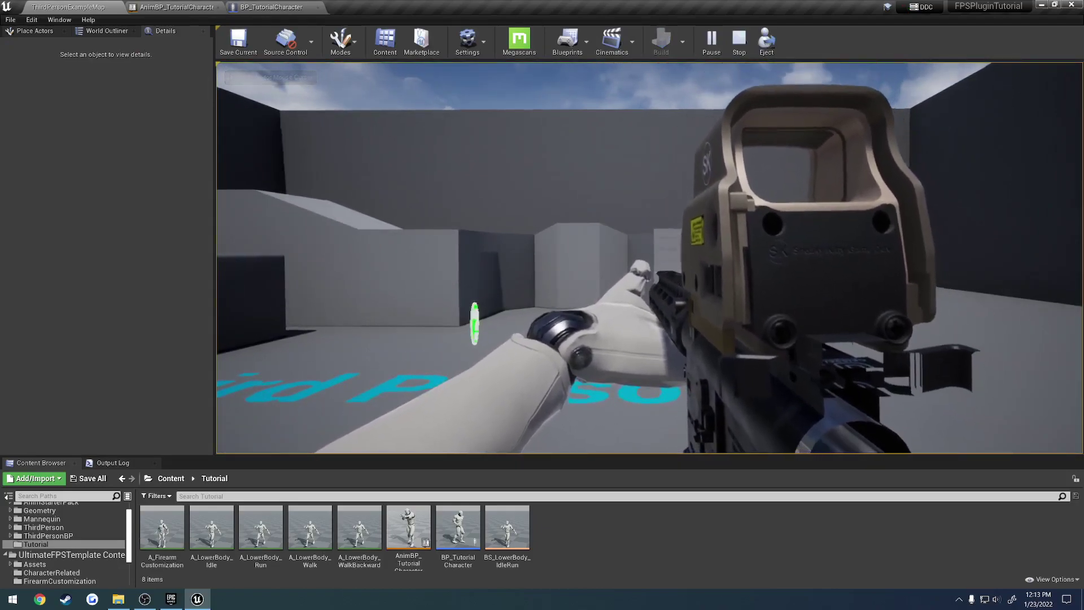
right_click(649, 258)
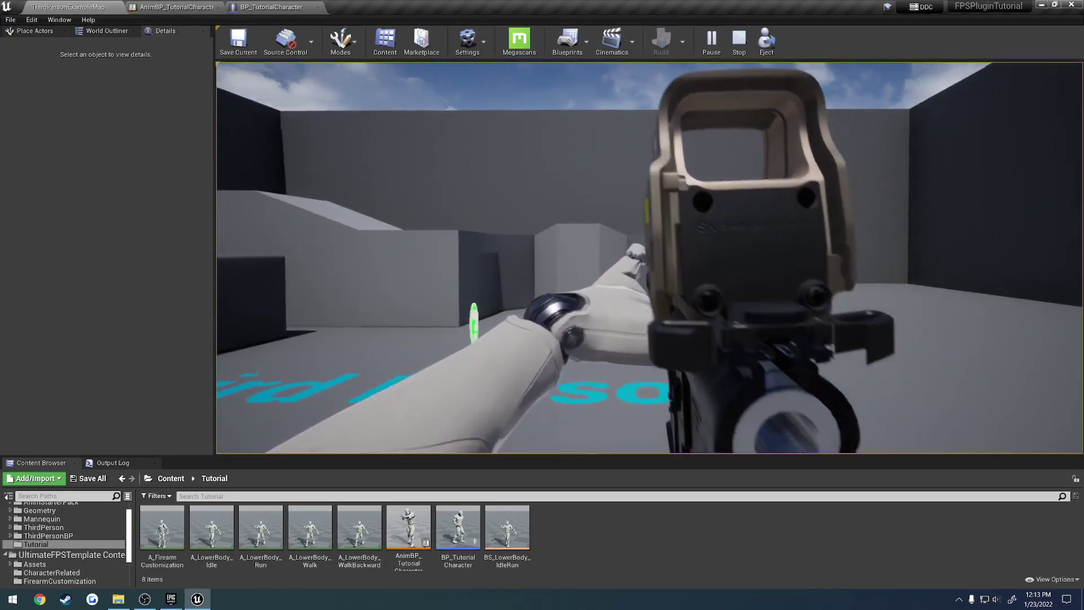
right_click(649, 257)
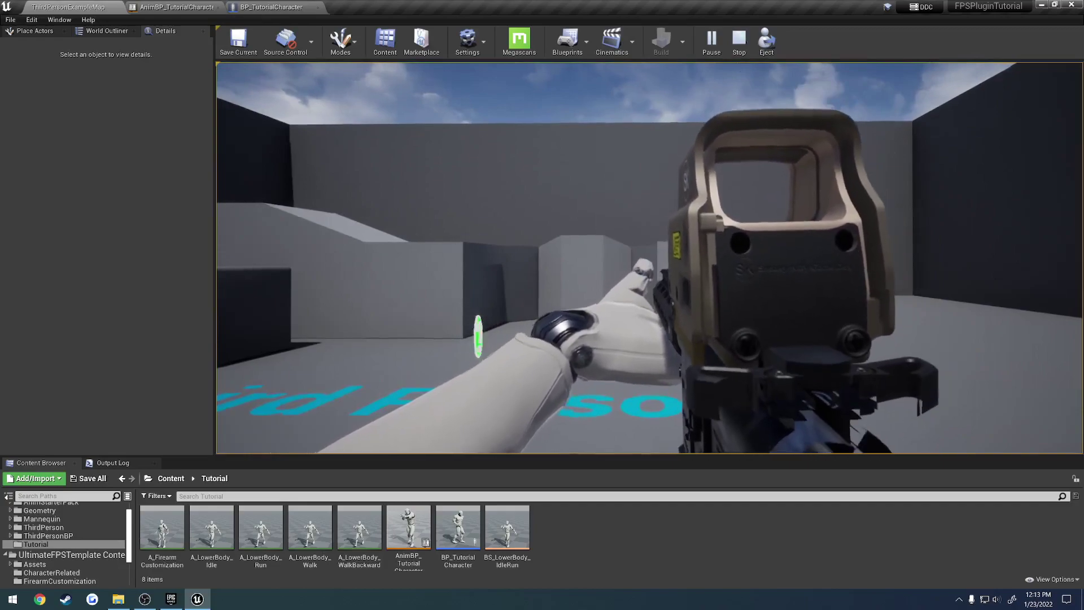
key("Escape")
key("f")
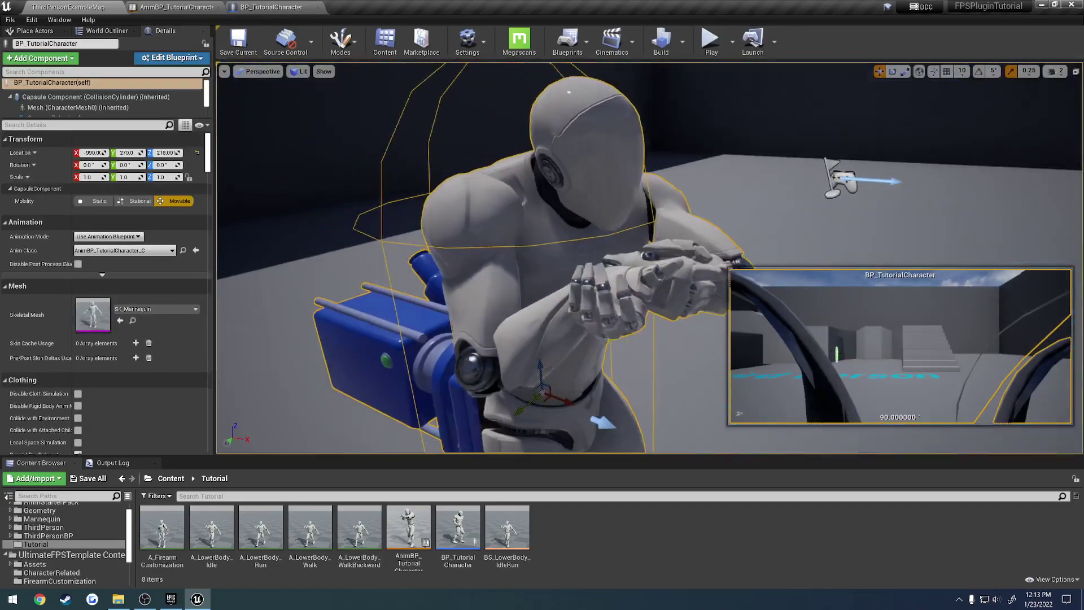
left_click_drag(629, 206, 628, 237)
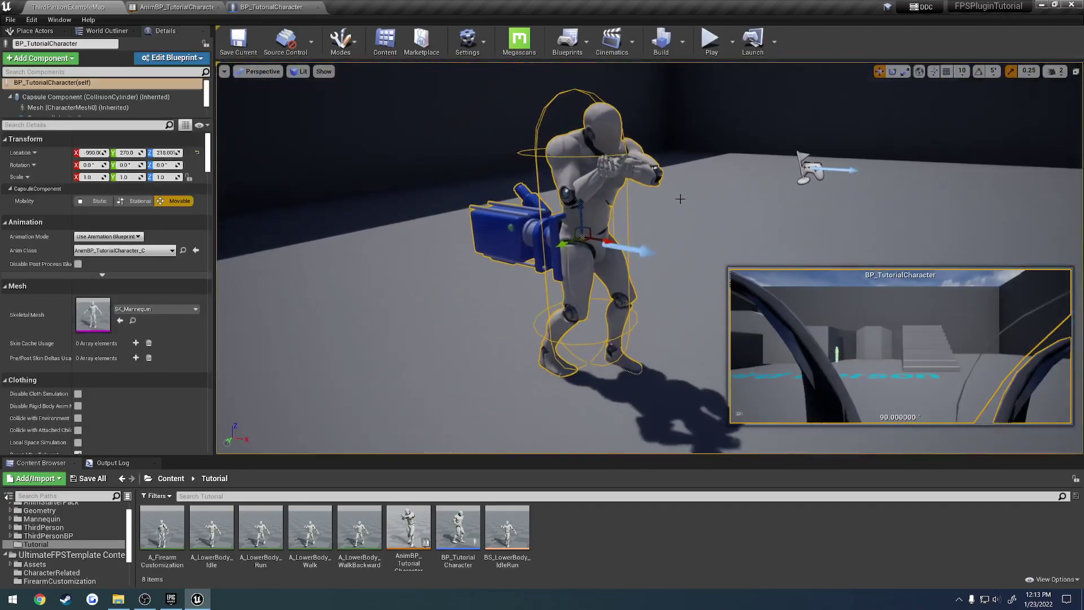
- Remove the Idle_Rifle_Ironsights node from the M4 state, restore Idle_Rifle_Hip as the output pose, and compile
left_click(177, 7)
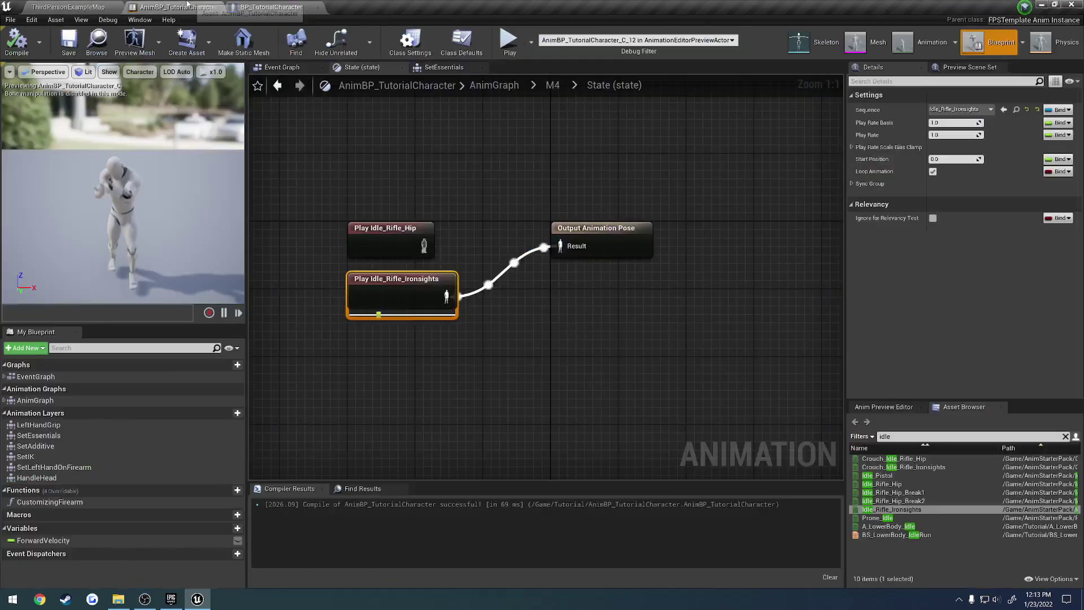
left_click_drag(557, 263, 558, 259)
key("Delete")
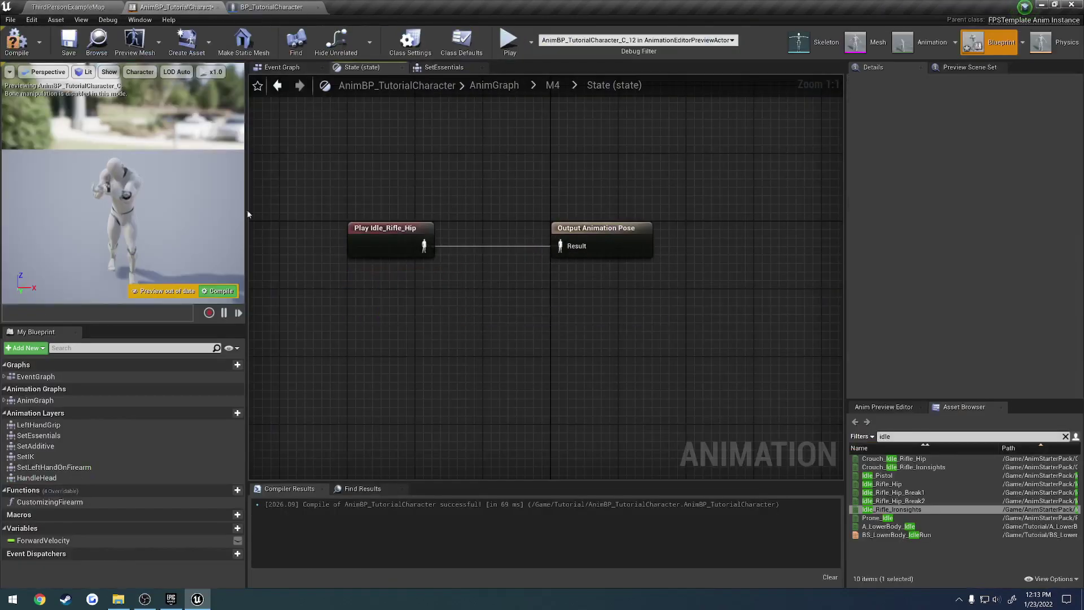
left_click(17, 42)
- Open the Idle_Rifle_Hip animation and examine its pose on the first frame
double_click(395, 243)
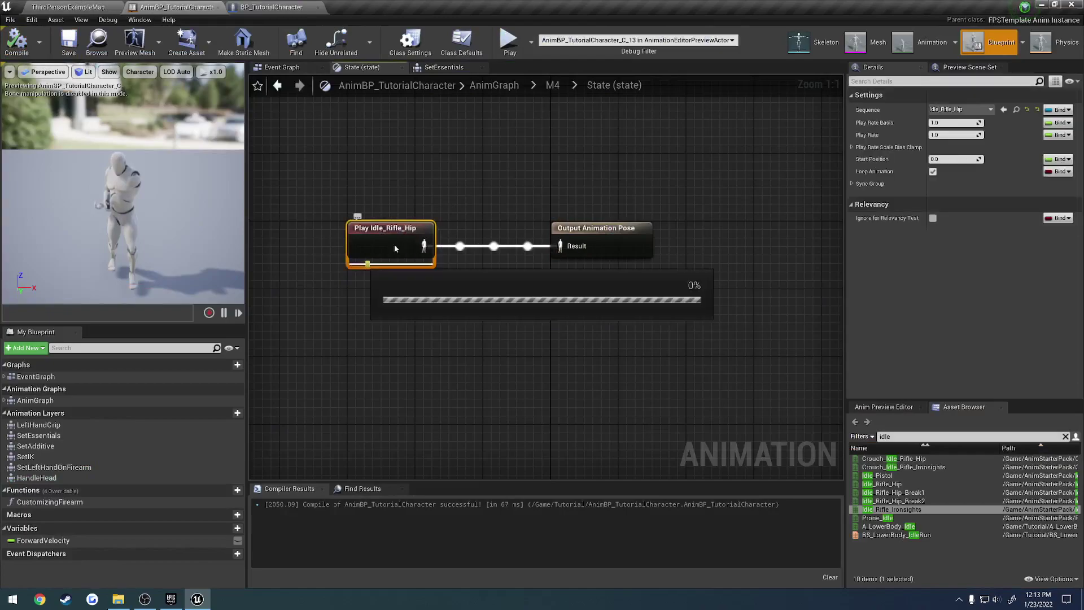
left_click(388, 429)
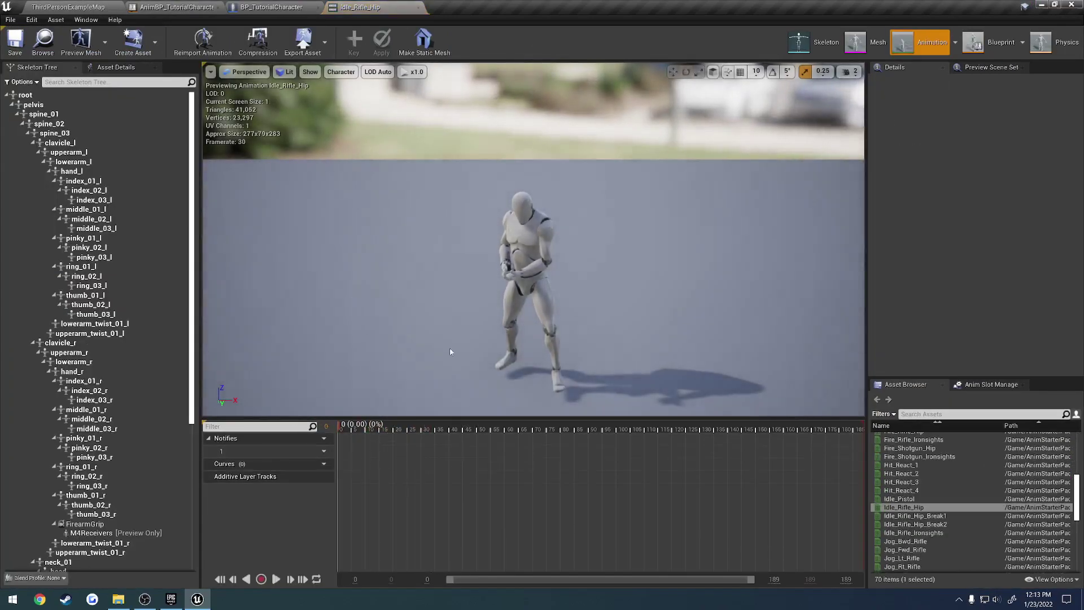
right_click_drag(451, 352, 565, 360)
left_click_drag(398, 430, 308, 407)
right_click_drag(395, 334, 442, 338)
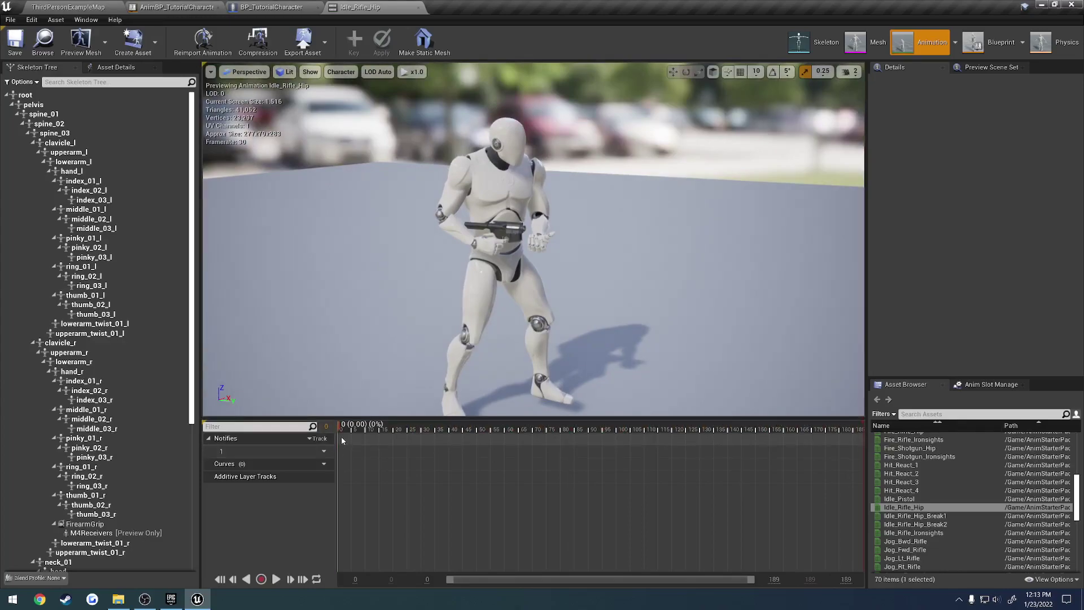
- Trim the Idle_Rifle_Hip animation in stages, removing frames 44 to 190 first and ending with frames 4 to 13
right_click(343, 453)
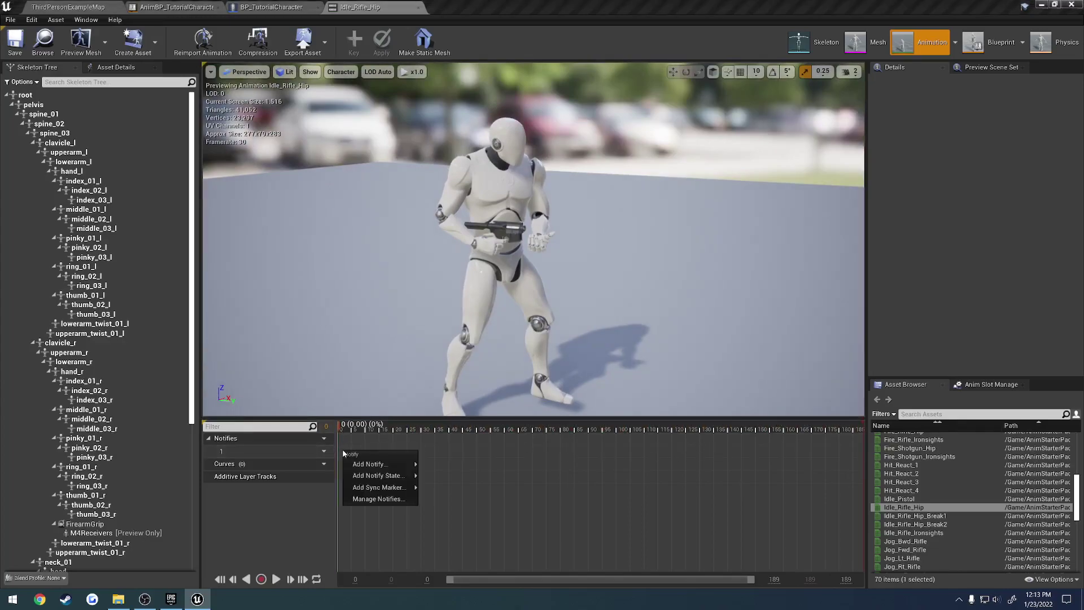
left_click(359, 525)
right_click(355, 487)
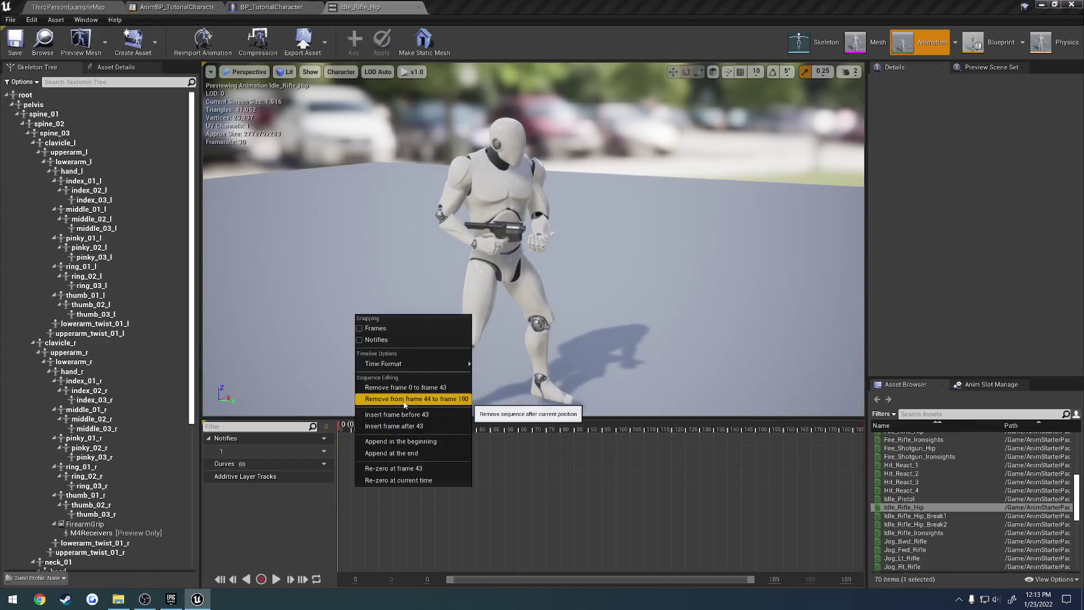
left_click(425, 402)
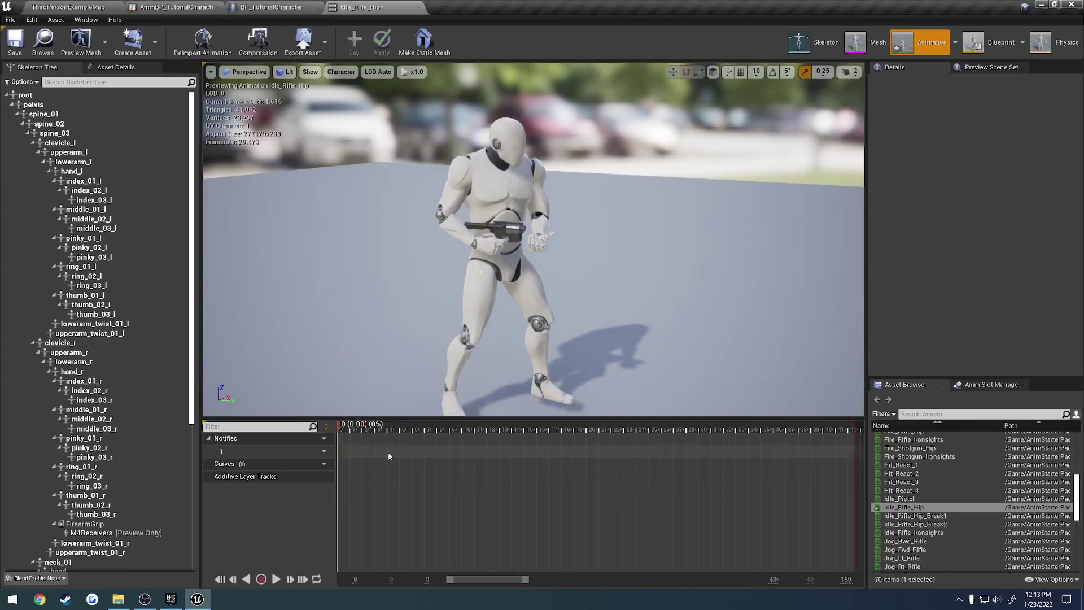
right_click(370, 487)
left_click(439, 402)
right_click(378, 506)
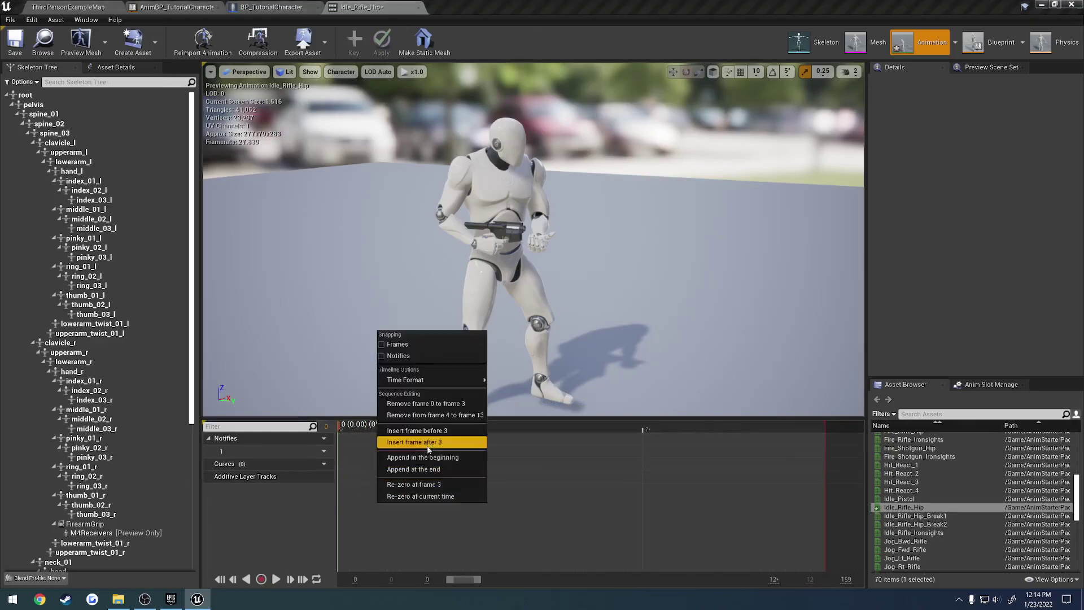
left_click(443, 419)
- Cut the remaining extra frames of Idle_Rifle_Hip, finishing with frames 1 to 2, and check the static pose
right_click(382, 497)
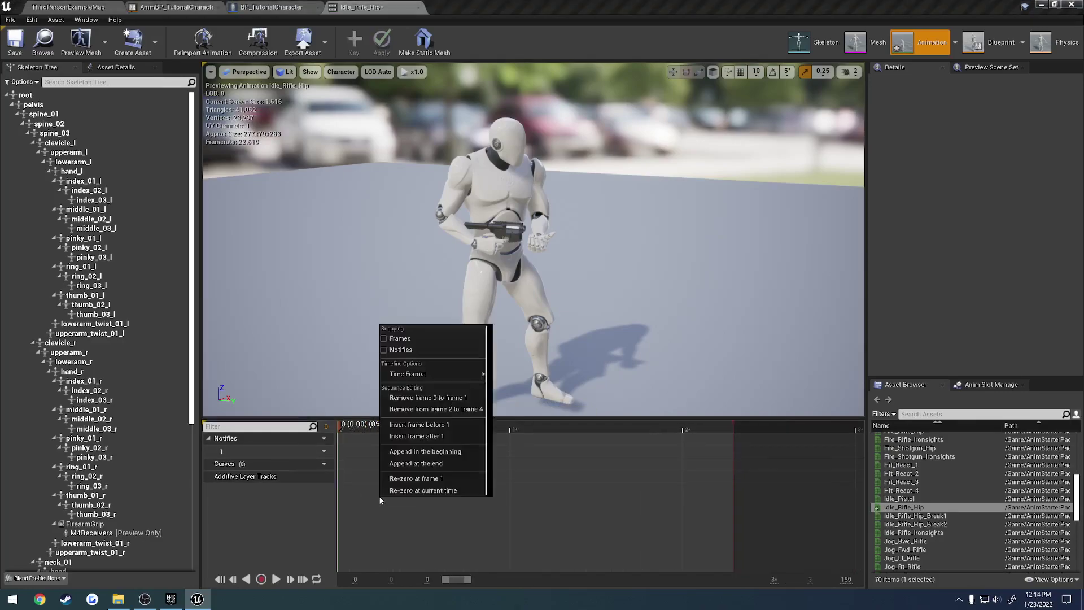
left_click(445, 399)
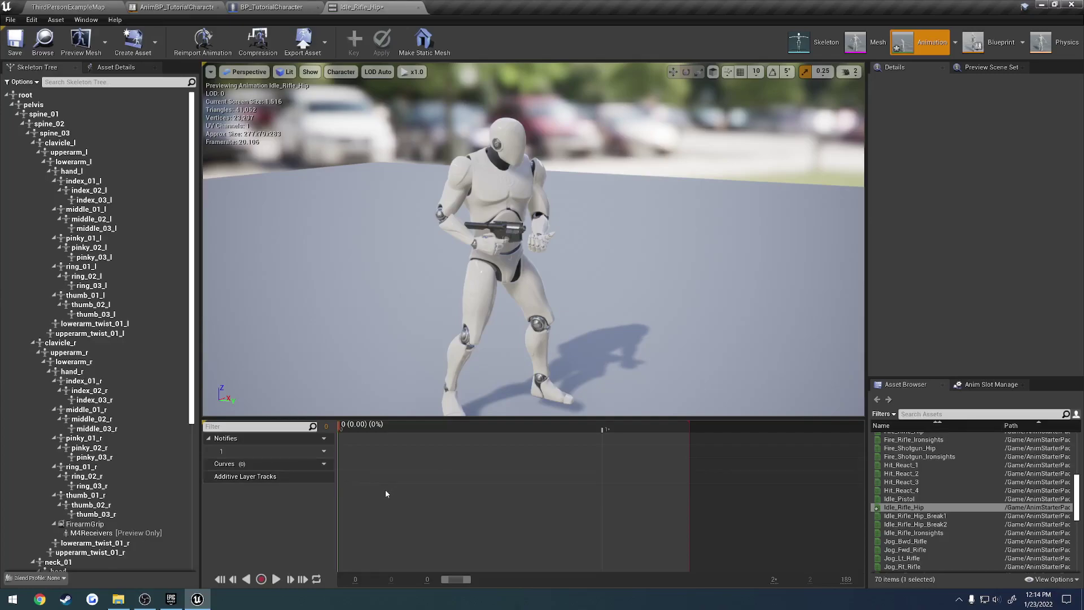
right_click(400, 470)
left_click(471, 388)
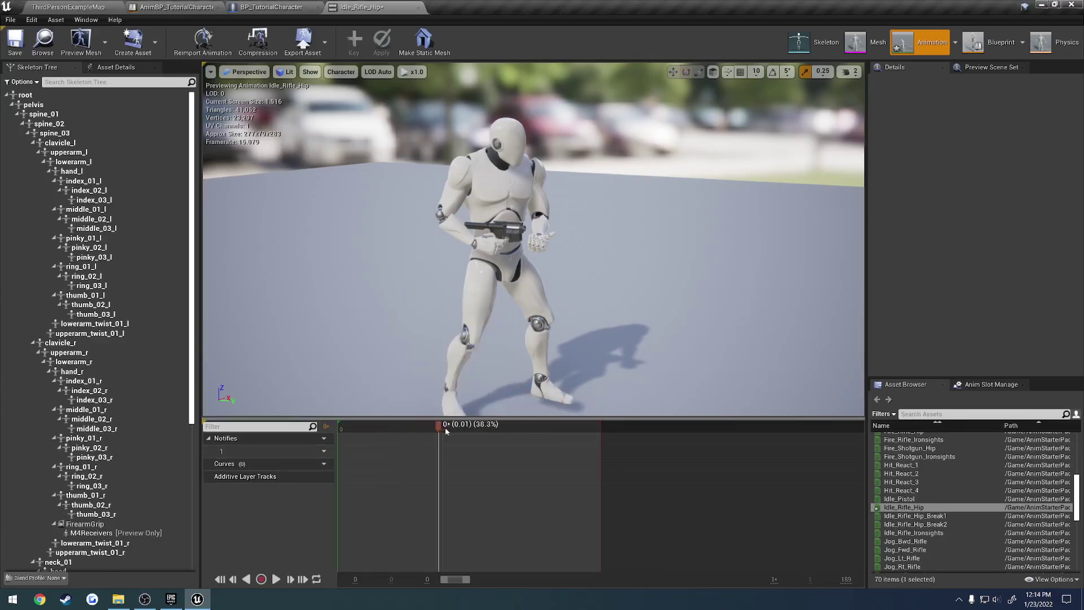
left_click_drag(451, 427, 339, 429)
right_click(389, 456)
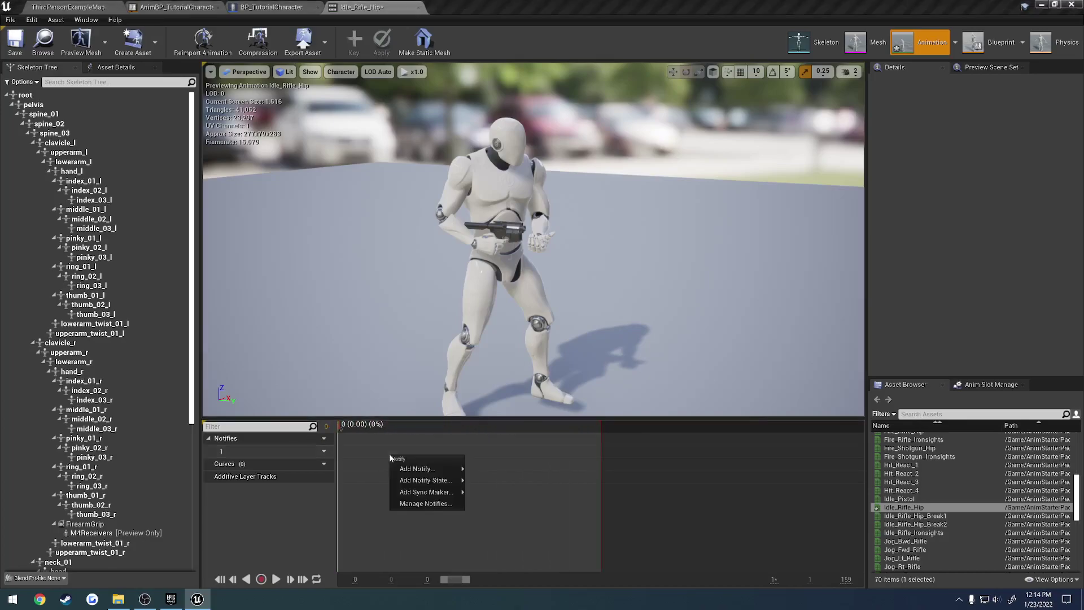
right_click(366, 463)
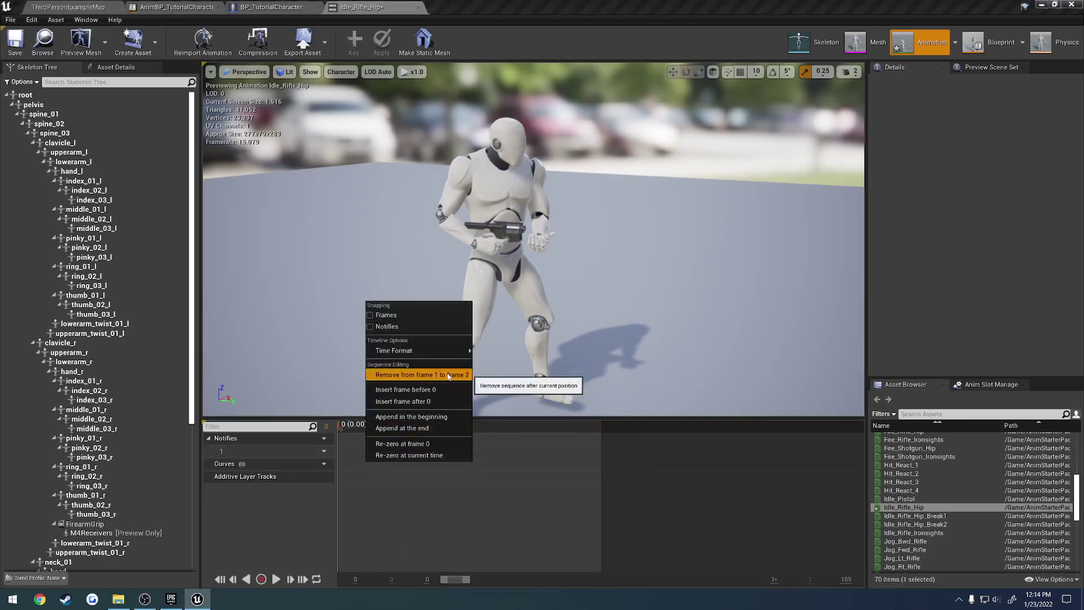
left_click(407, 374)
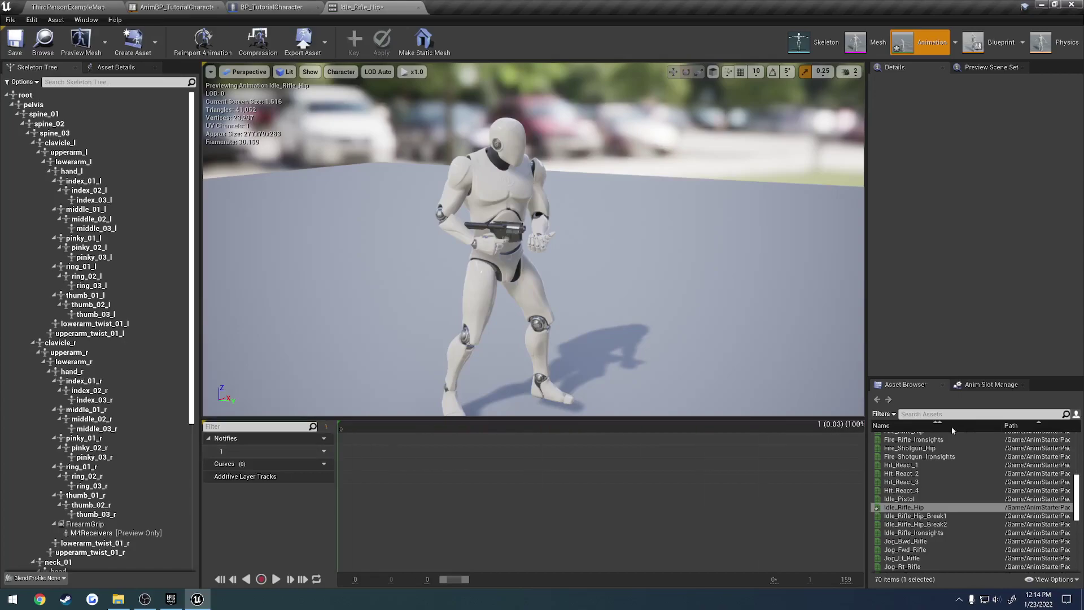
right_click_drag(418, 255, 509, 240)
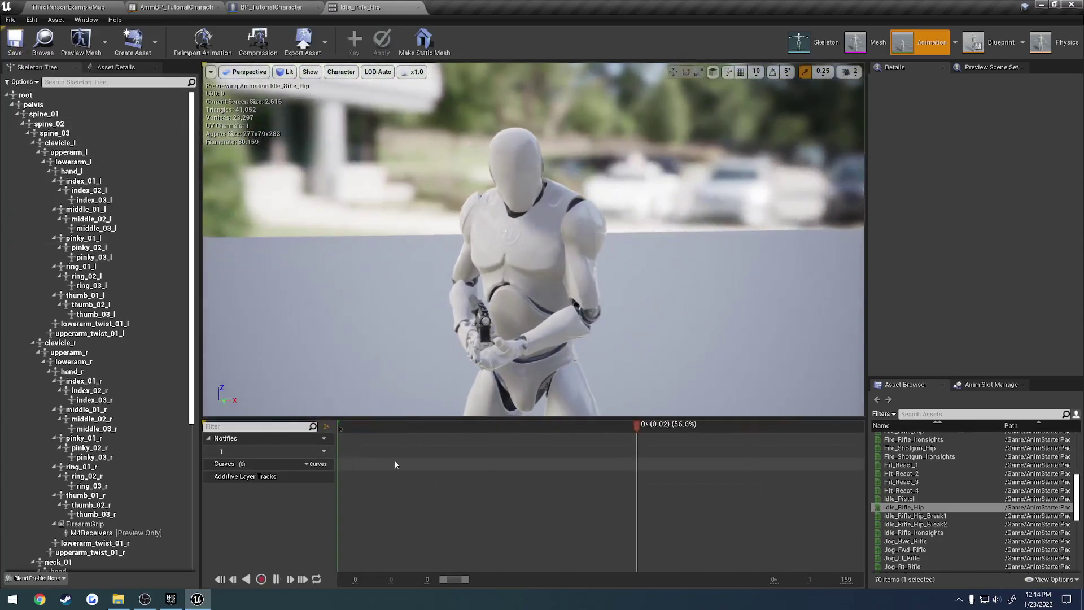
- Rotate the lowerarm_r bone in Idle_Rifle_Hip to raise the forearm and rifle, bringing its local Z rotation to about 110°
left_click_drag(428, 391, 404, 396)
right_click_drag(440, 369, 464, 370)
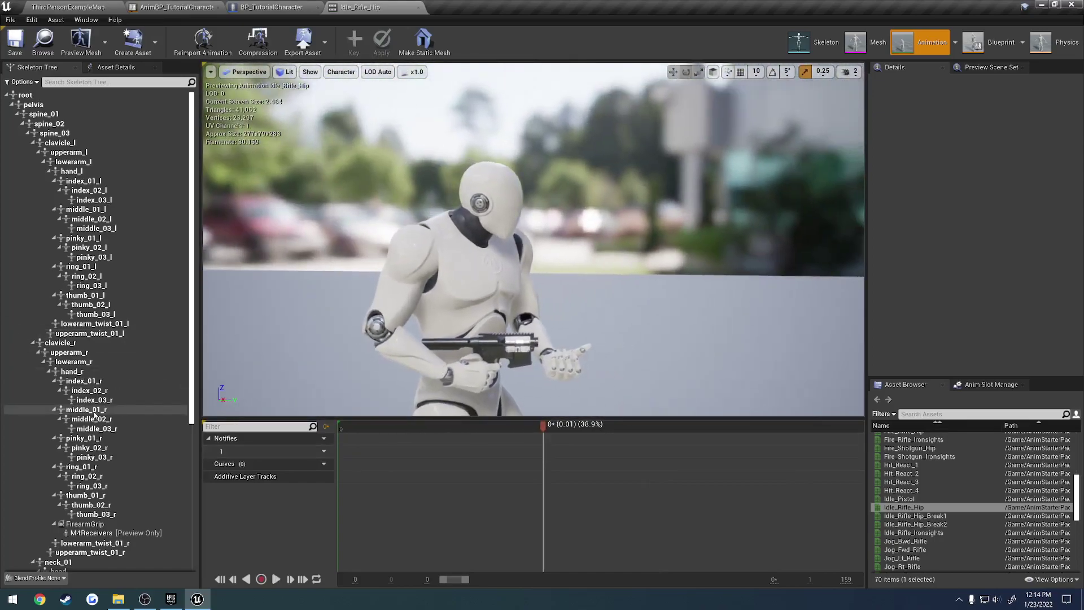
left_click(84, 374)
right_click_drag(389, 339, 376, 345)
right_click_drag(484, 351, 483, 354)
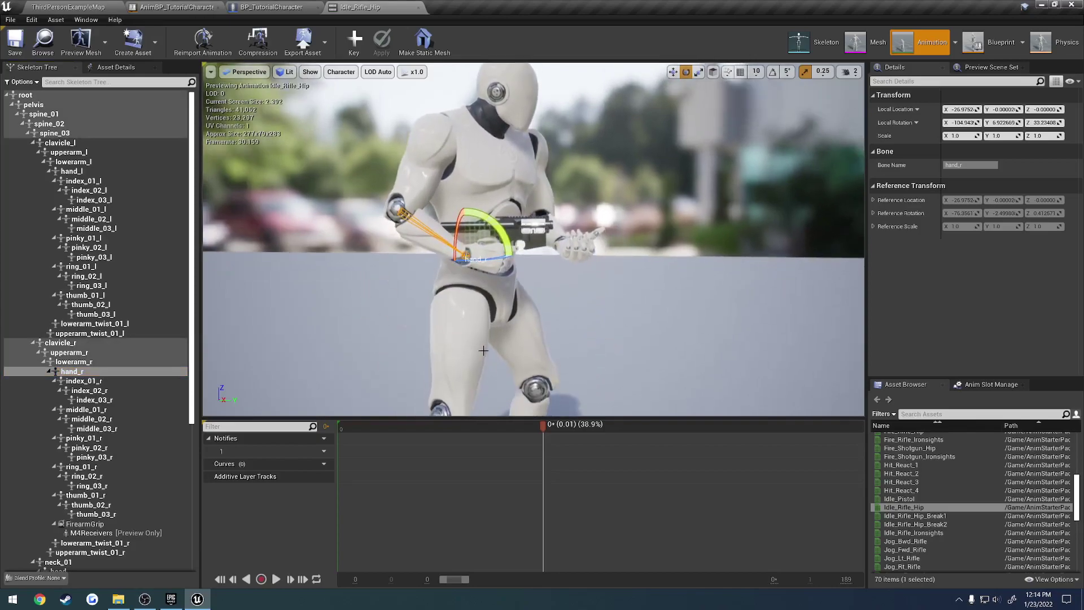
left_click(87, 363)
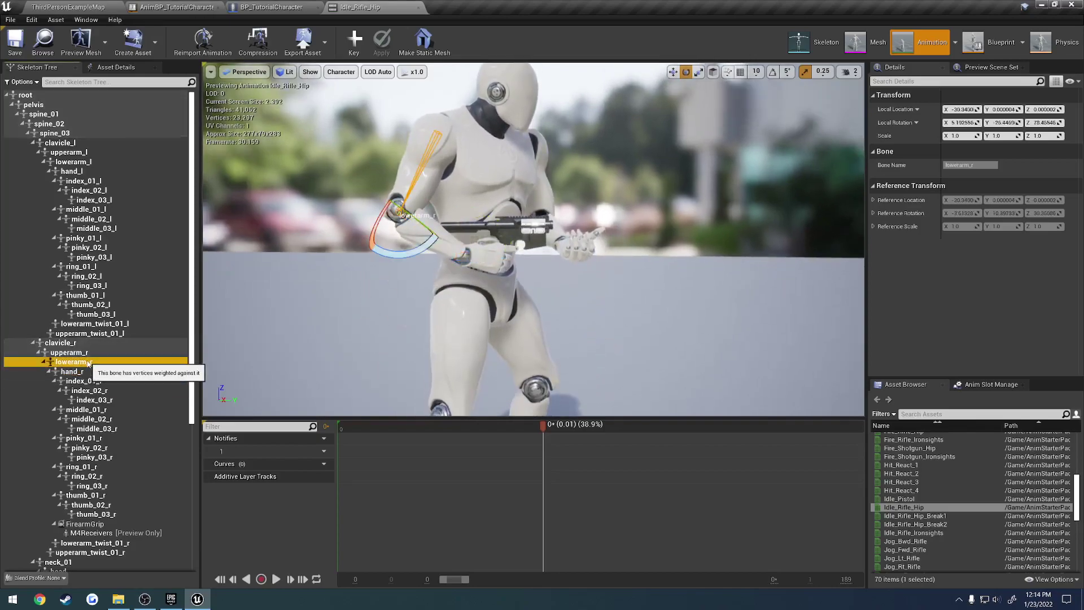
left_click_drag(400, 251, 390, 248)
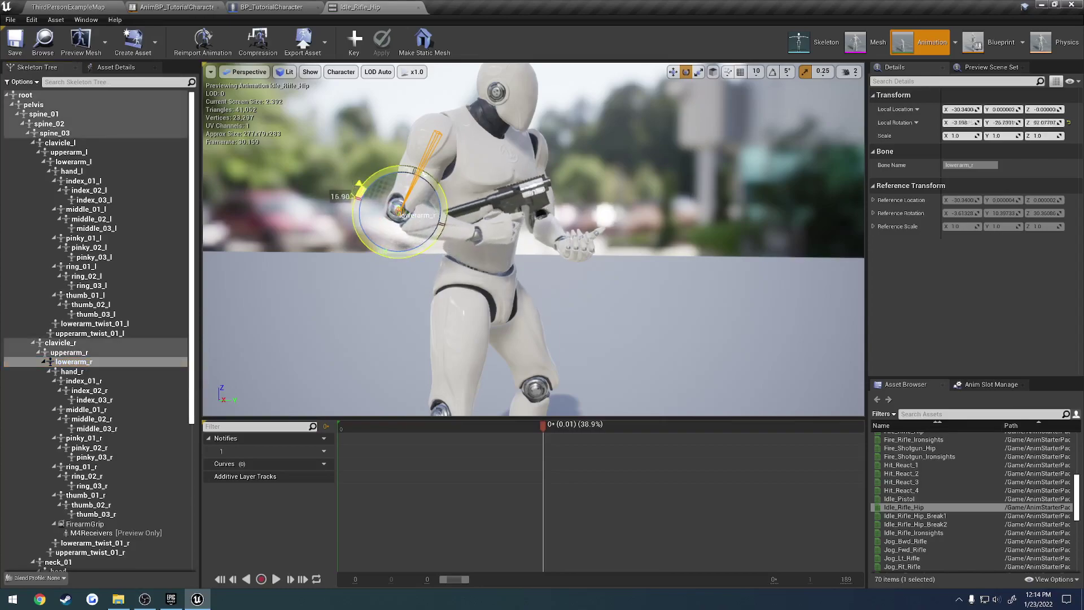
right_click_drag(402, 251, 528, 274)
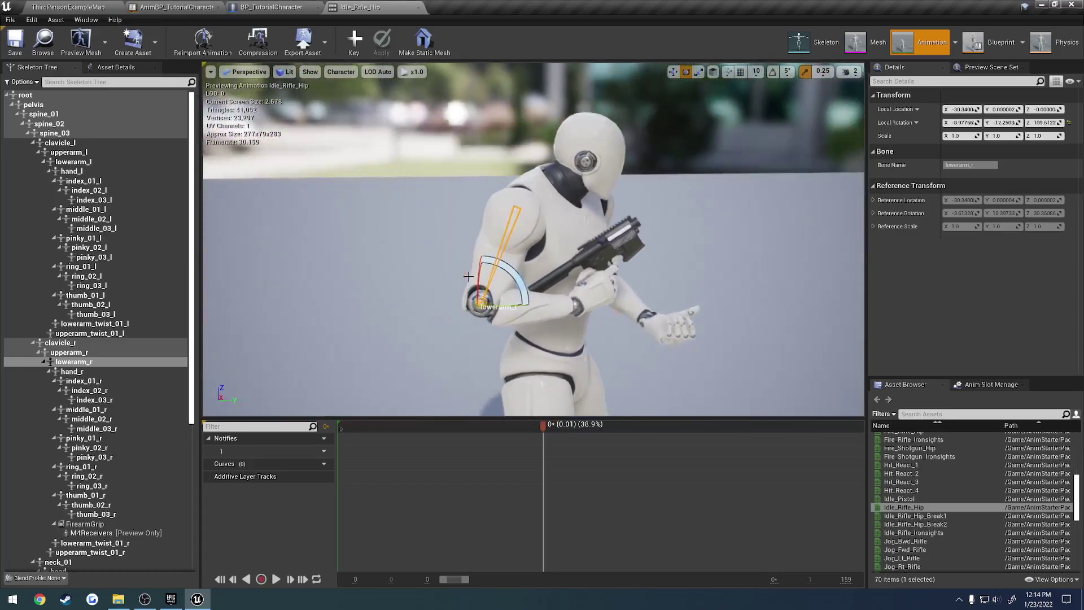
- Rotate the hand_r bone to bring the raised rifle level and pointing forward, checking the pose from the front and side
left_click(106, 373)
left_click_drag(599, 263, 559, 272)
right_click_drag(559, 272, 429, 276)
right_click_drag(344, 282, 343, 334)
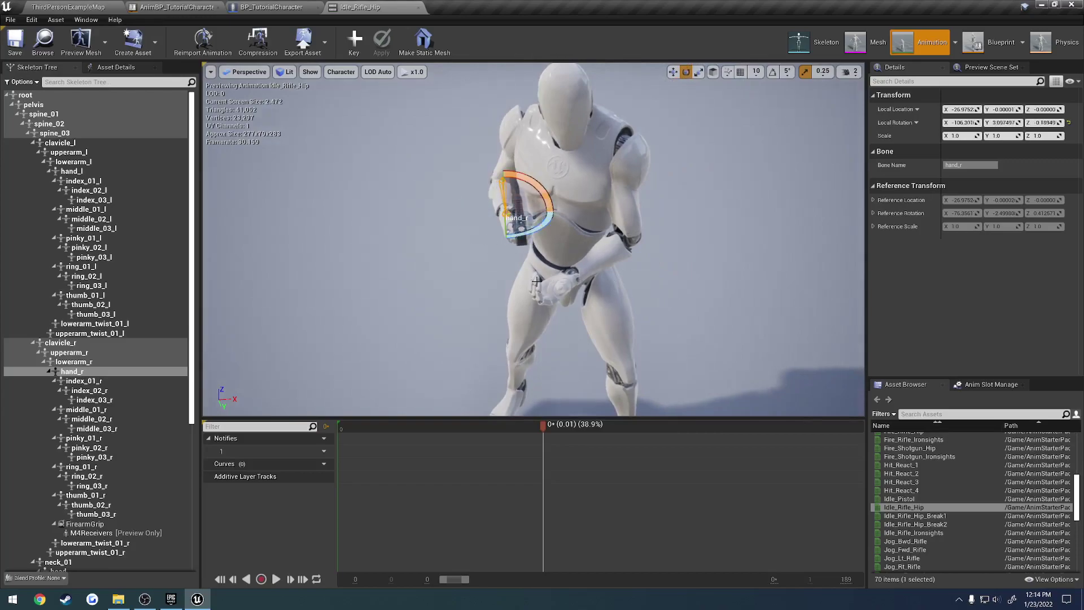
right_click_drag(537, 280, 435, 275)
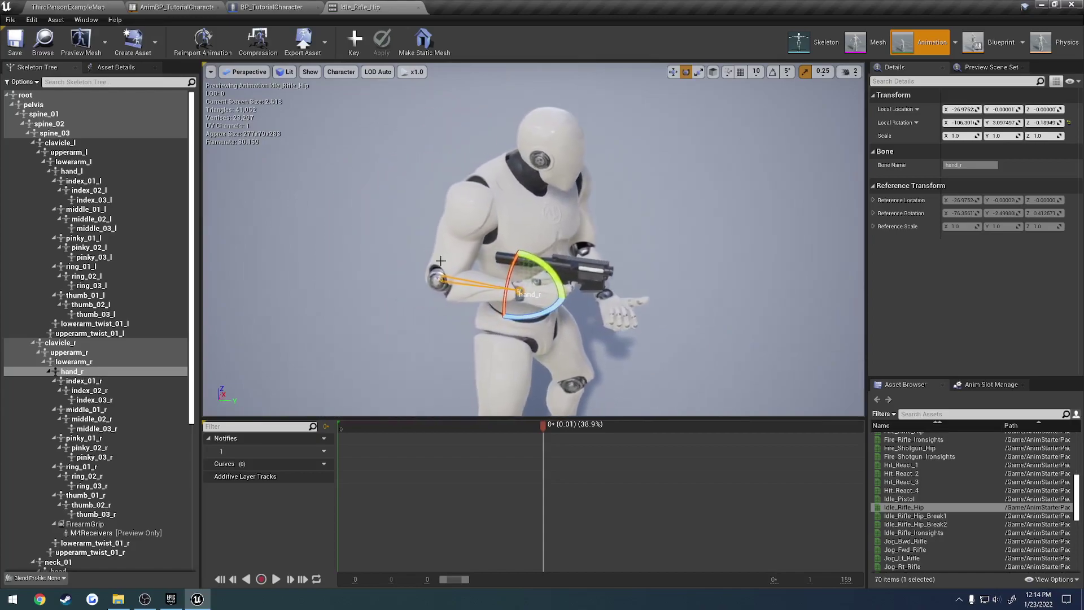
- Swing the upperarm_r bone back and rotate lowerarm_r to about 124° local Z to reposition the rifle arm
left_click(84, 353)
left_click_drag(526, 184, 500, 152)
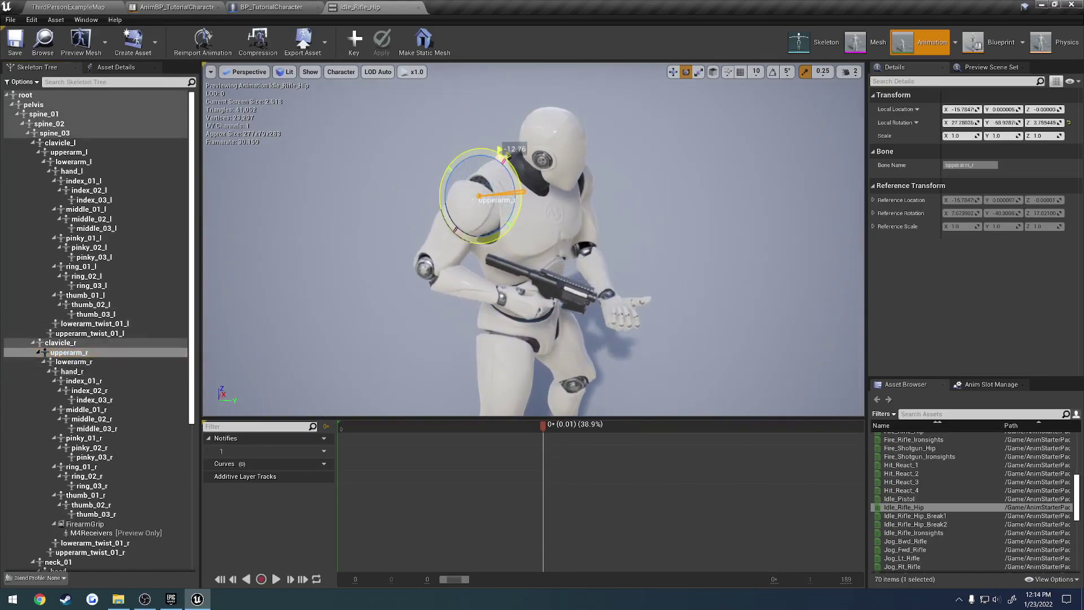
left_click(90, 361)
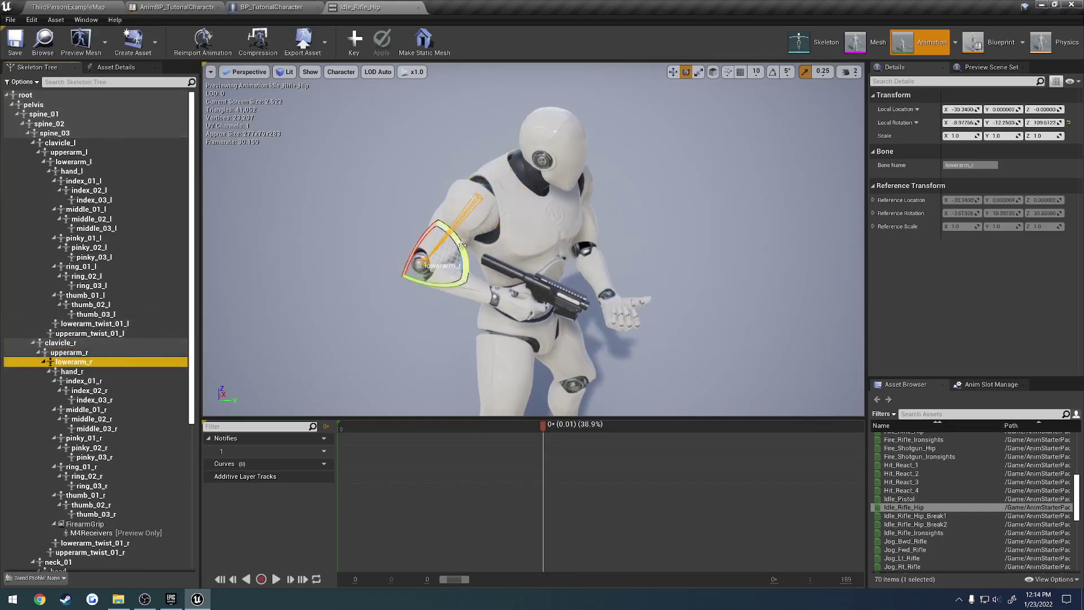
left_click_drag(462, 246, 384, 244)
key("d")
right_click_drag(411, 267, 277, 269)
left_click_drag(403, 269, 393, 269)
key("a")
right_click_drag(394, 268, 505, 271)
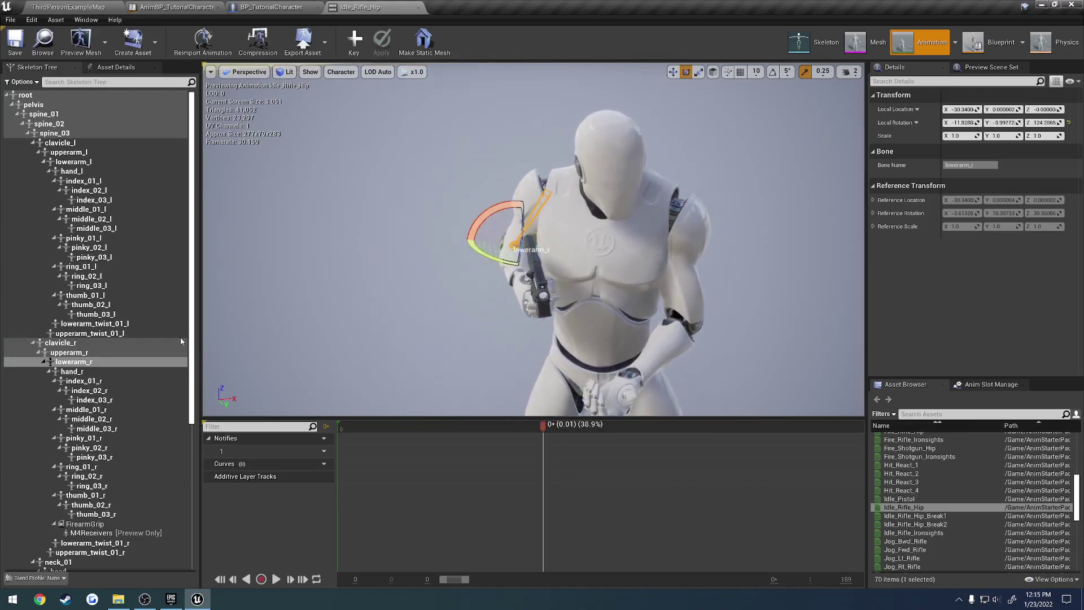
- Rotate the hand_r bone to realign the rifle horizontally and straight ahead after the arm adjustment
left_click(85, 373)
left_click_drag(556, 302, 531, 306)
right_click_drag(531, 306, 556, 260)
mouse_move(542, 271)
left_mouse_down("alt")
mouse_move(565, 289)
mouse_move(542, 268)
left_mouse_up("alt")
key("a")
right_click_drag(543, 268, 658, 287)
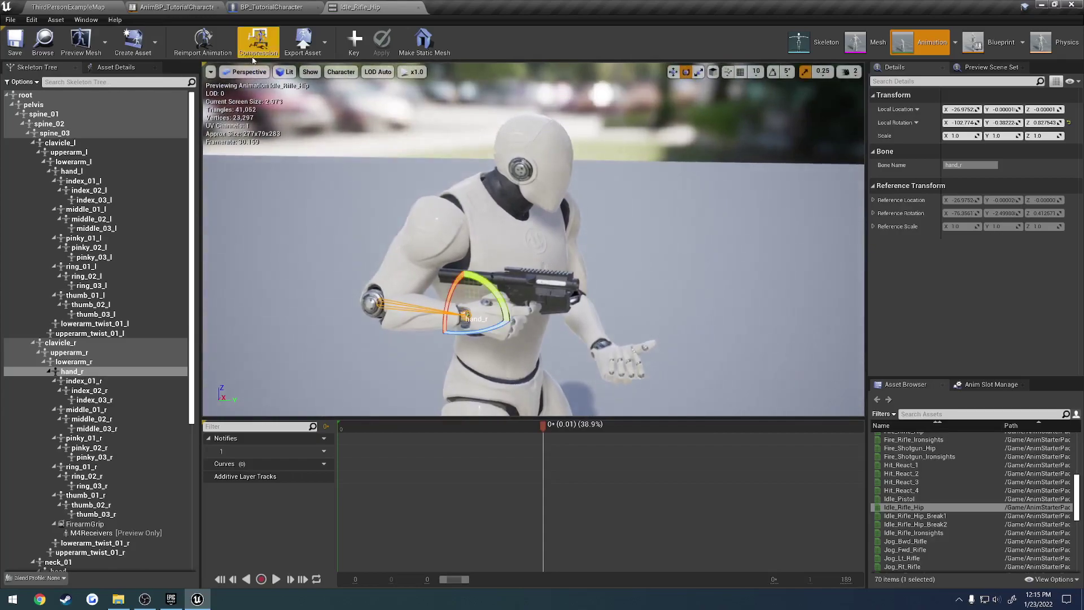
- Create an animation from the current pose in the Tutorial folder, name it A_Tutorial_M4, and save it
left_click(150, 44)
mouse_move(170, 77)
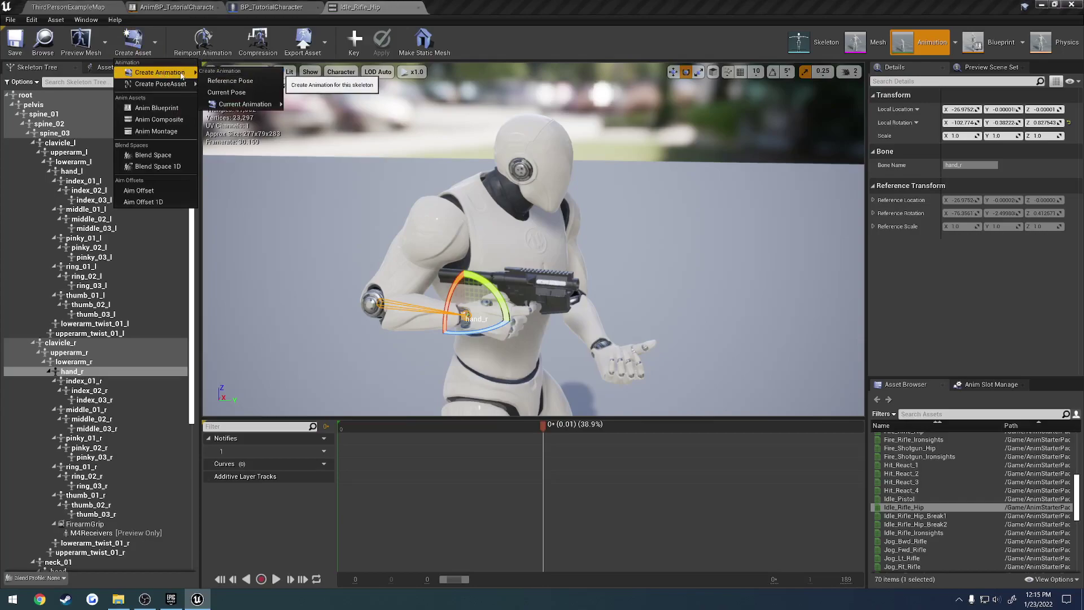
left_click(244, 93)
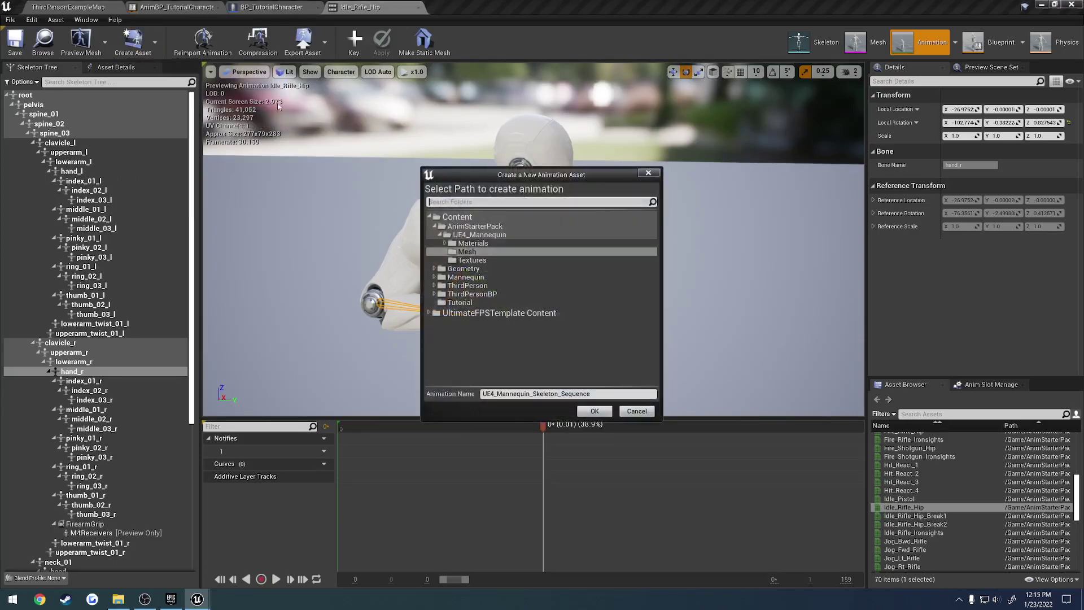
left_click(471, 303)
left_click_drag(597, 393, 479, 389)
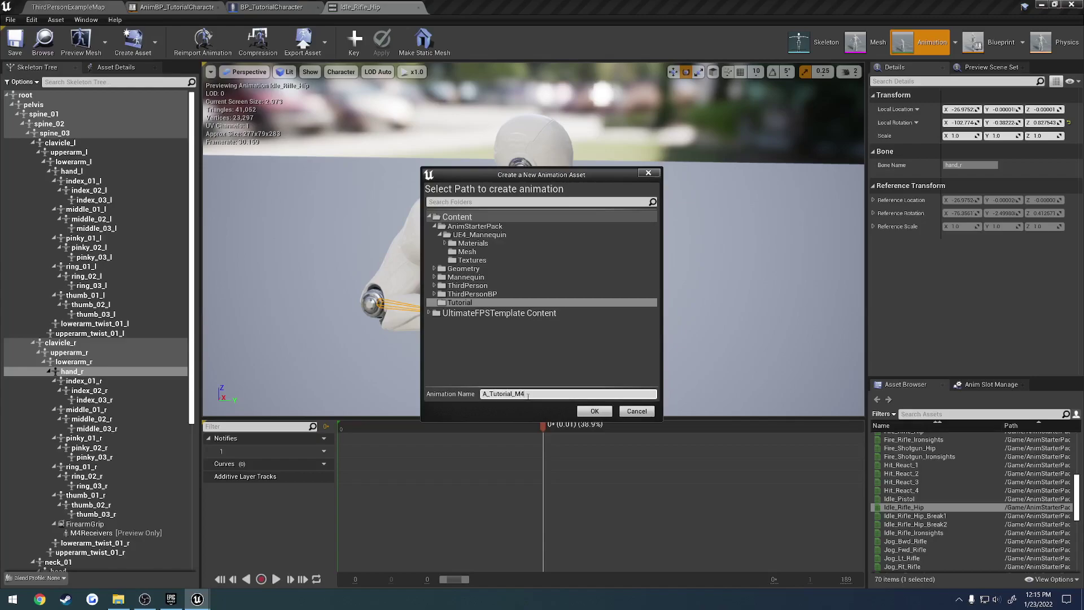
left_click(600, 412)
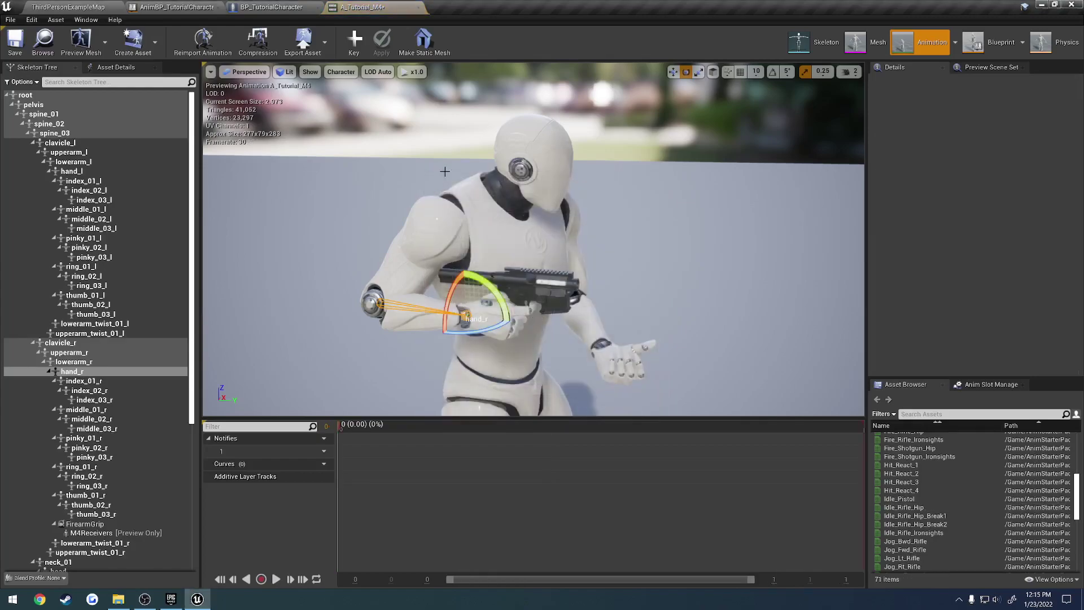
left_click(16, 51)
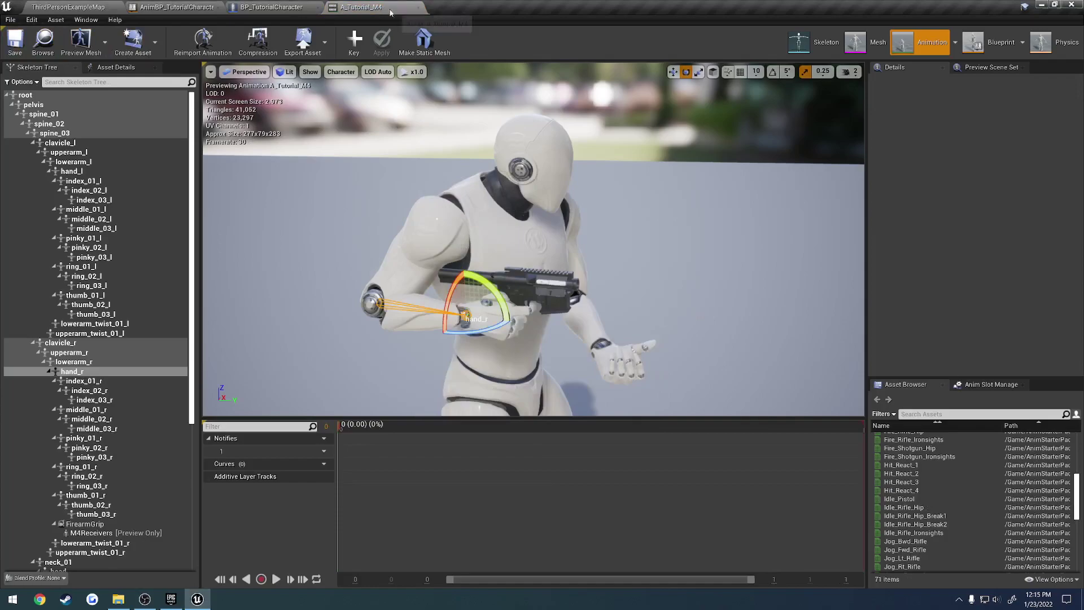
- Add A_Tutorial_M4 to the M4 state in AnimBP_TutorialCharacter, connect it to the output pose, compile, and save
left_click(420, 8)
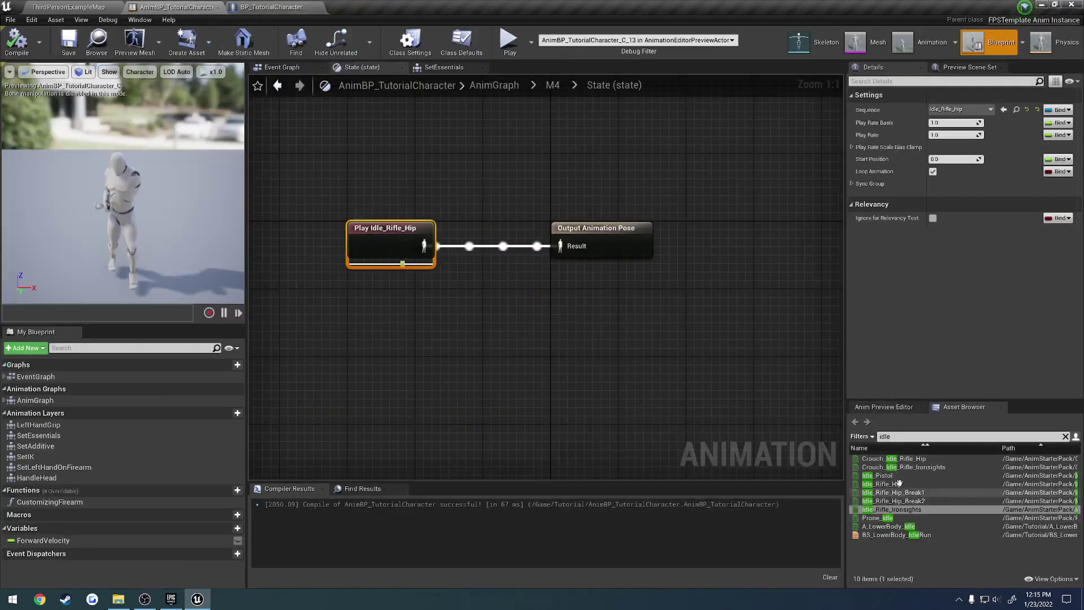
type("m4")
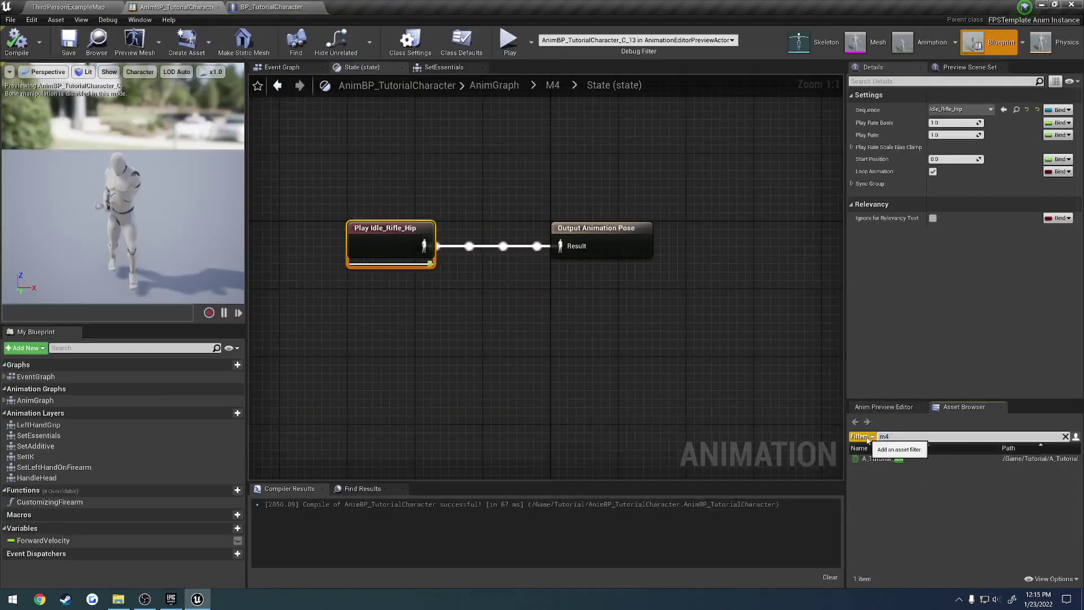
left_click_drag(882, 459, 418, 290)
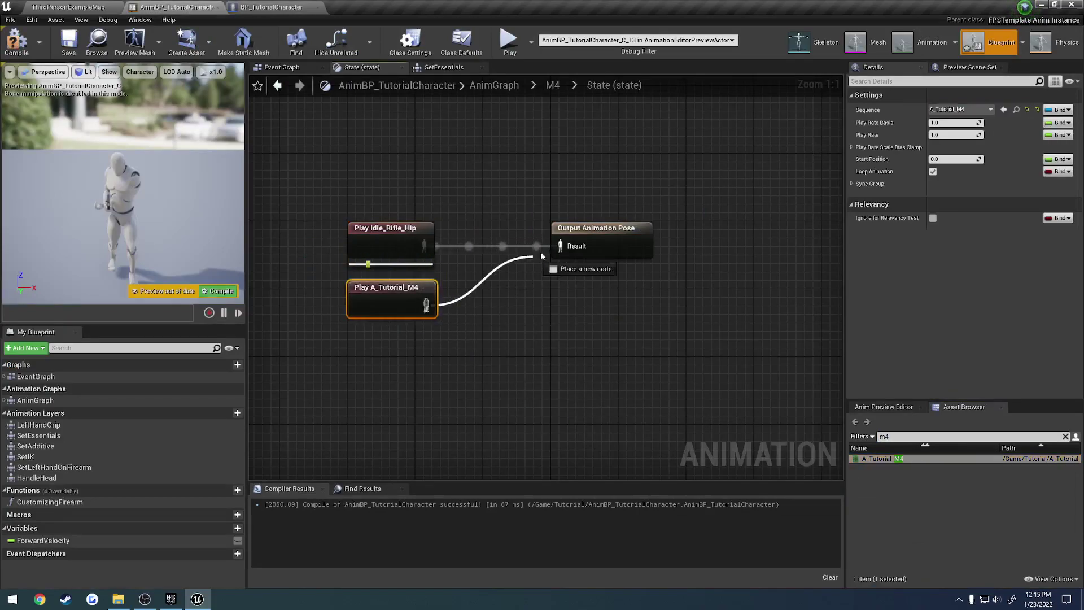
left_click_drag(541, 256, 561, 245)
left_click(19, 54)
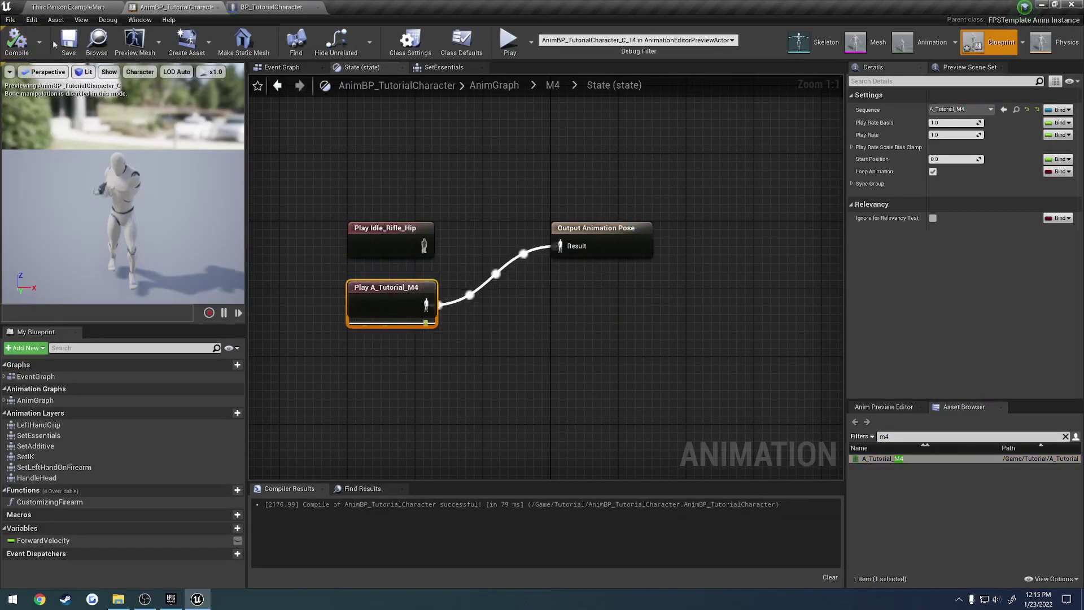
left_click(68, 43)
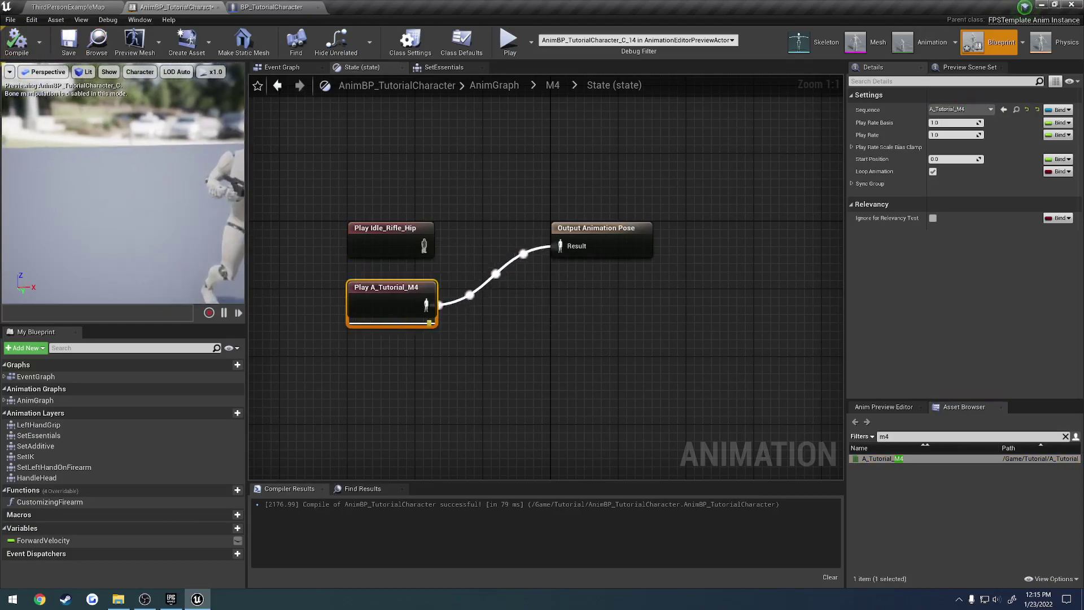
right_click_drag(121, 186, 164, 186)
- Play the ThirdPersonExampleMap level, eject from the character to inspect its rifle pose from outside, and stop playing
left_click(68, 8)
left_click(711, 44)
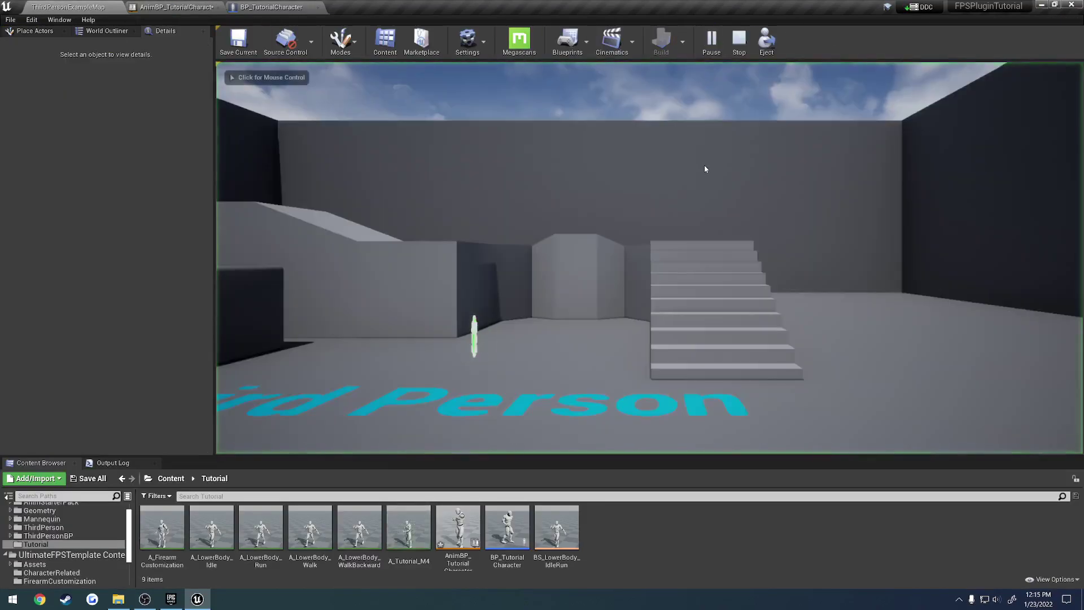
key("F8")
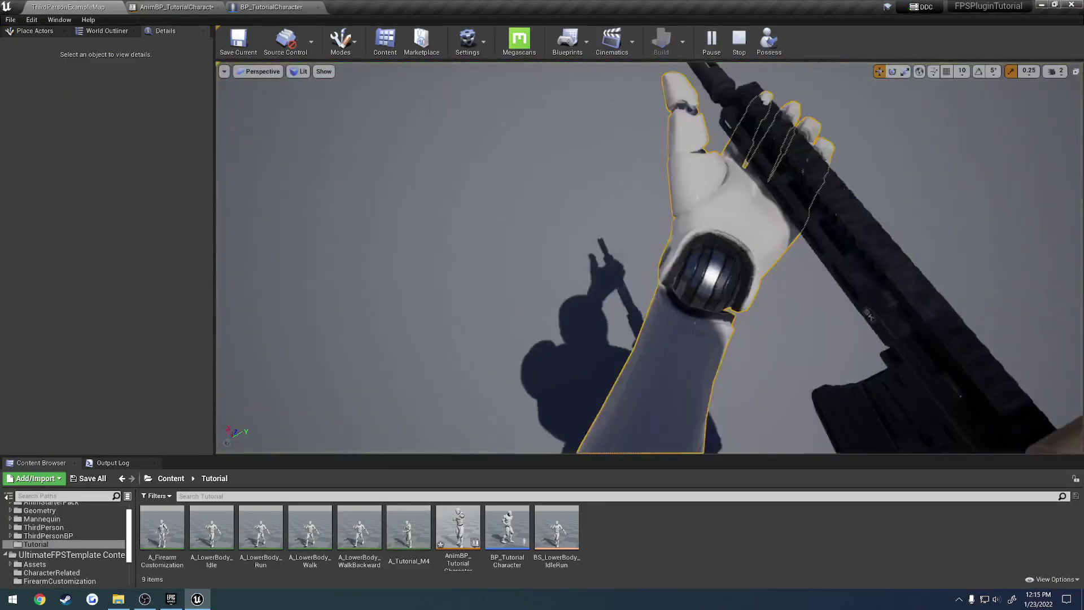
right_click_drag(649, 258, 971, 212)
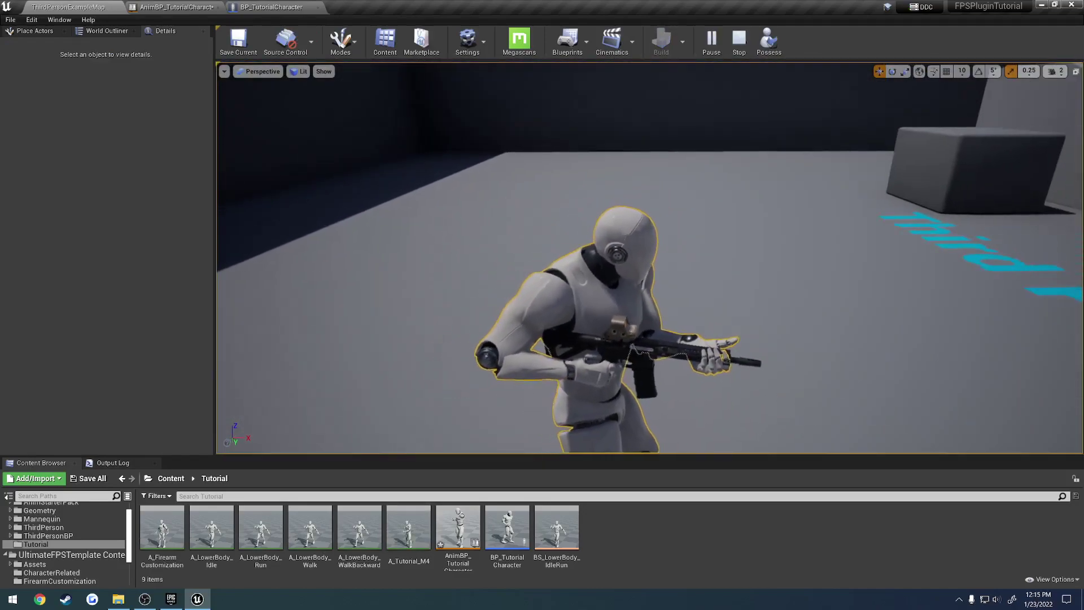
mouse_move(712, 196)
right_mouse_down()
mouse_move(720, 199)
mouse_move(711, 196)
right_mouse_up()
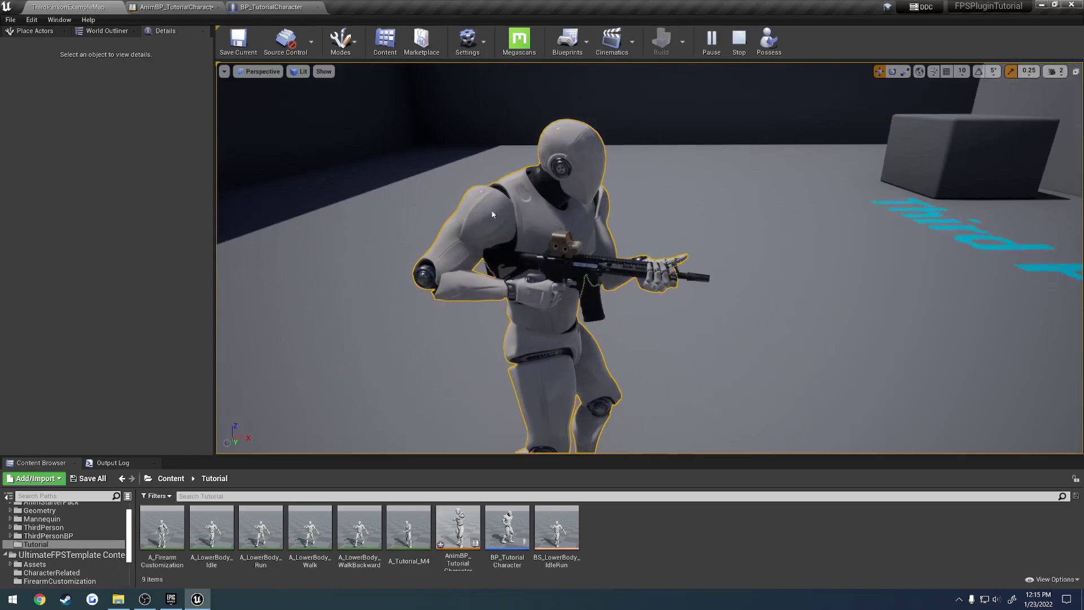
key("Escape")
- Open the A_Tutorial_M4 animation and bend the lowerarm_r bone slightly further, to about 129° local Z rotation
double_click(409, 527)
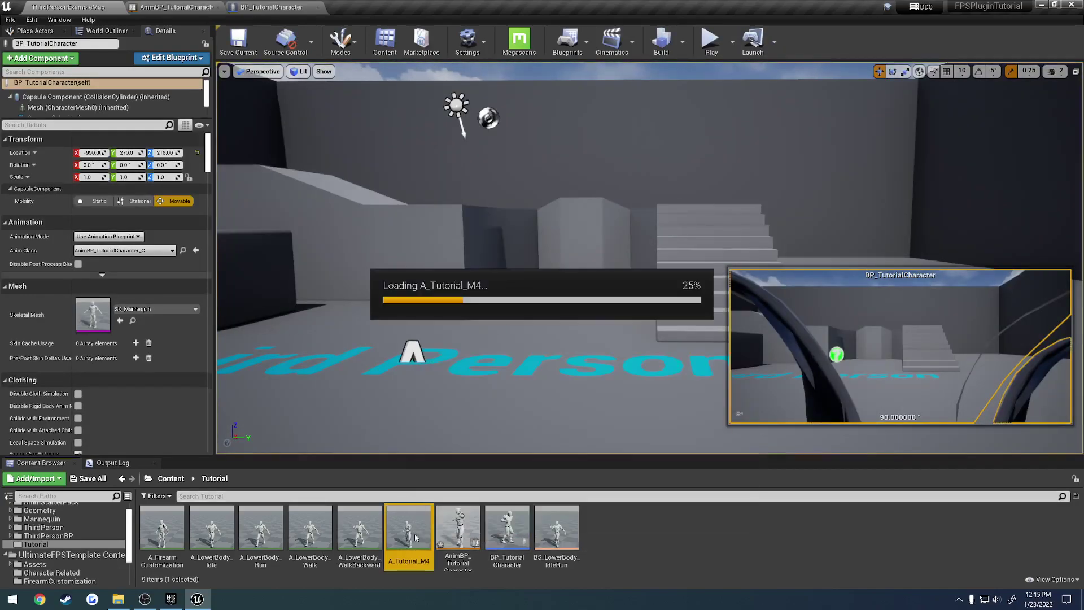
right_click_drag(508, 350, 534, 350)
right_click_drag(446, 296, 480, 296)
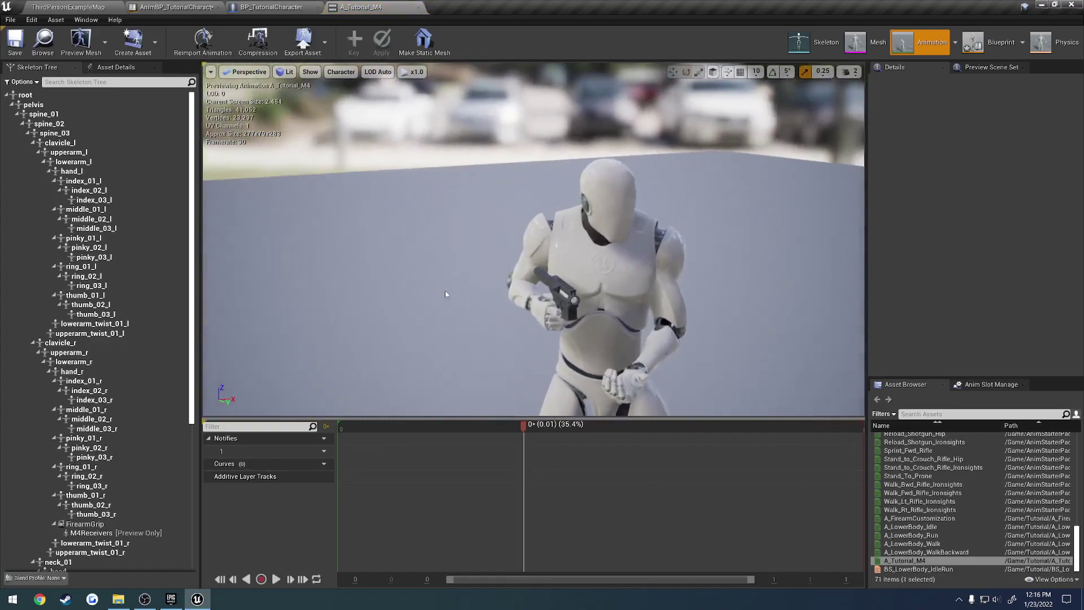
left_click(86, 363)
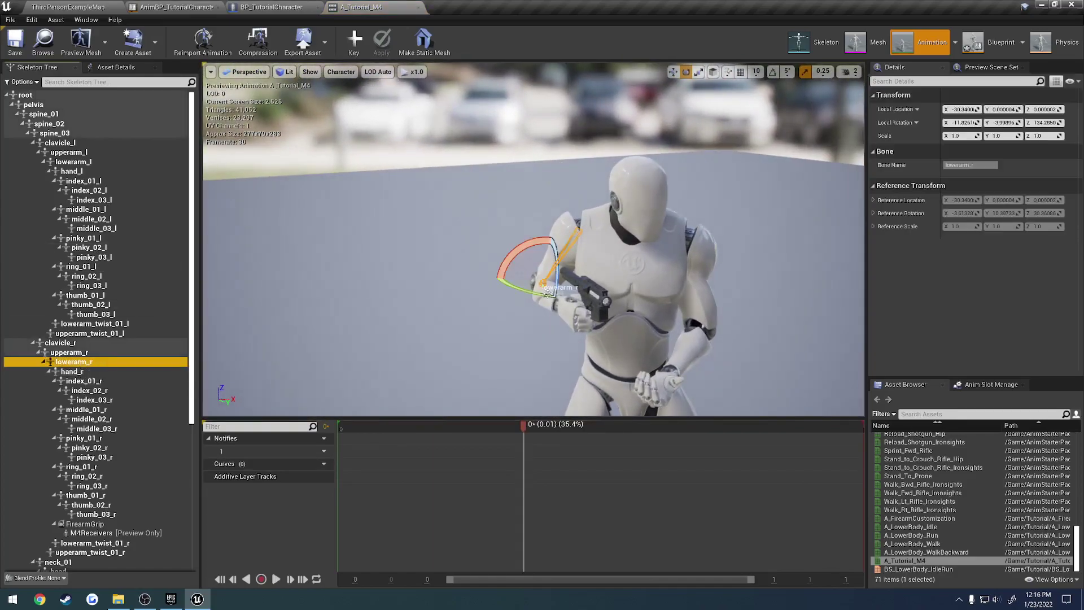
right_click_drag(449, 339, 542, 339)
right_click_drag(460, 291, 466, 291)
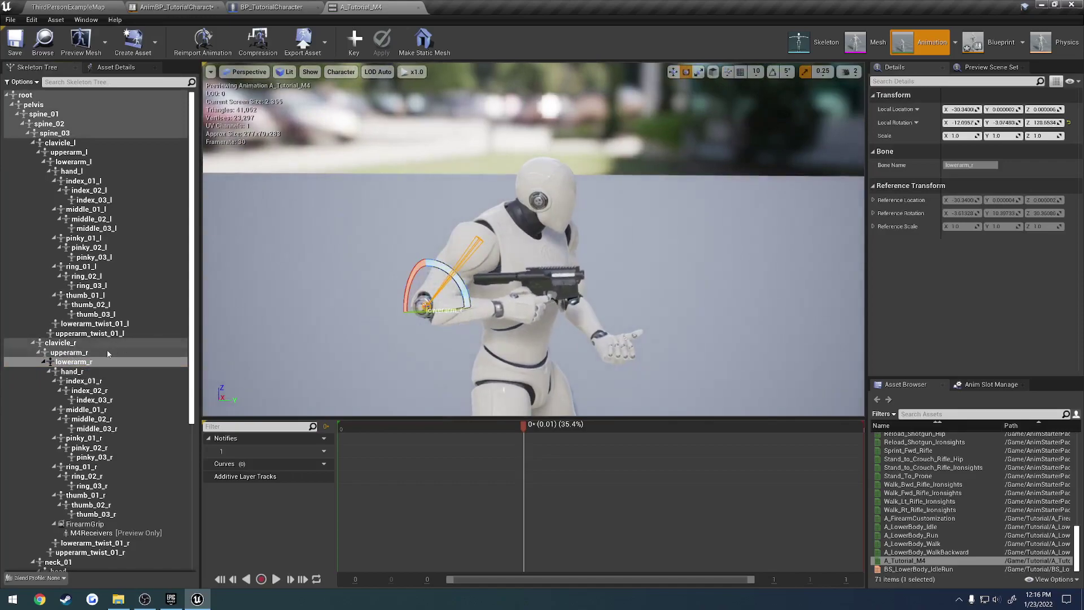
- Rotate upperarm_r to bring the right elbow down and forward, and ease lowerarm_r open slightly
left_click(71, 352)
left_click_drag(523, 243, 506, 199)
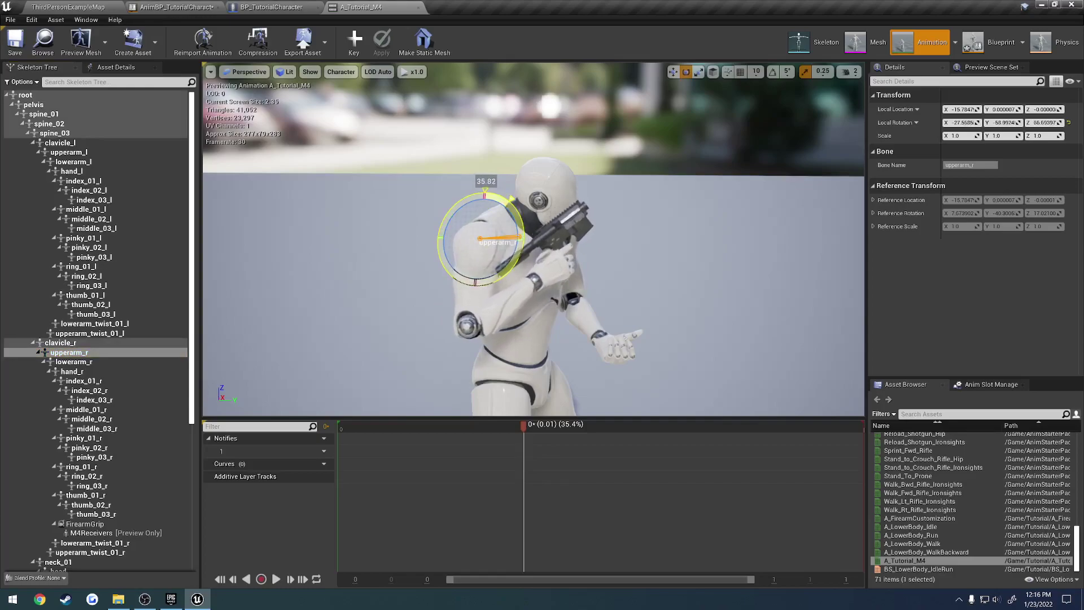
left_click(127, 363)
left_click_drag(507, 303, 431, 353)
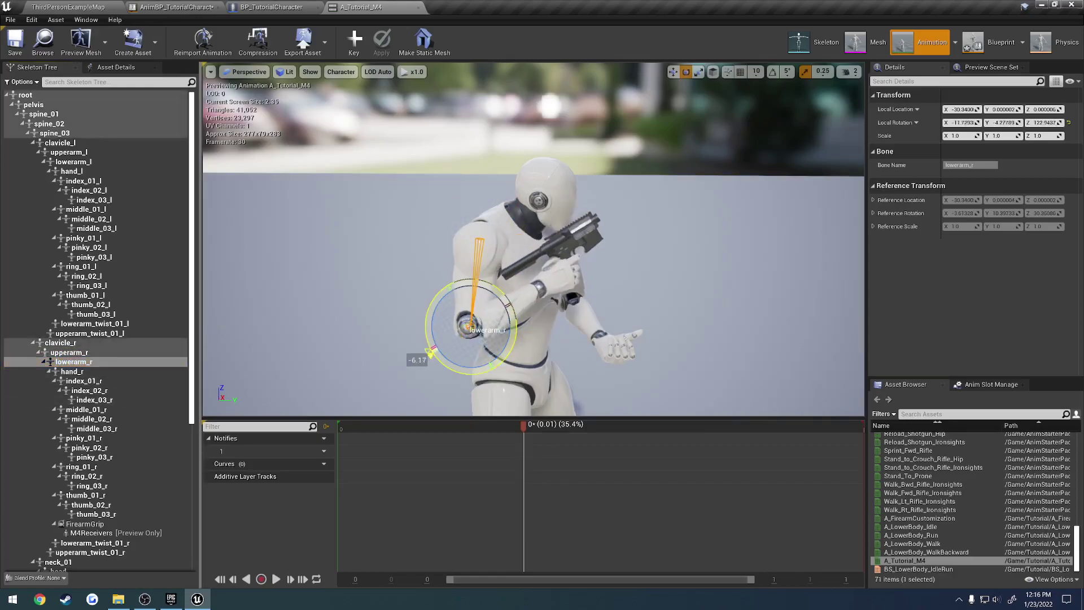
- Rotate hand_r to about -104°, -6°, -26° local rotation so the rifle sits level and points straight ahead
left_click(109, 371)
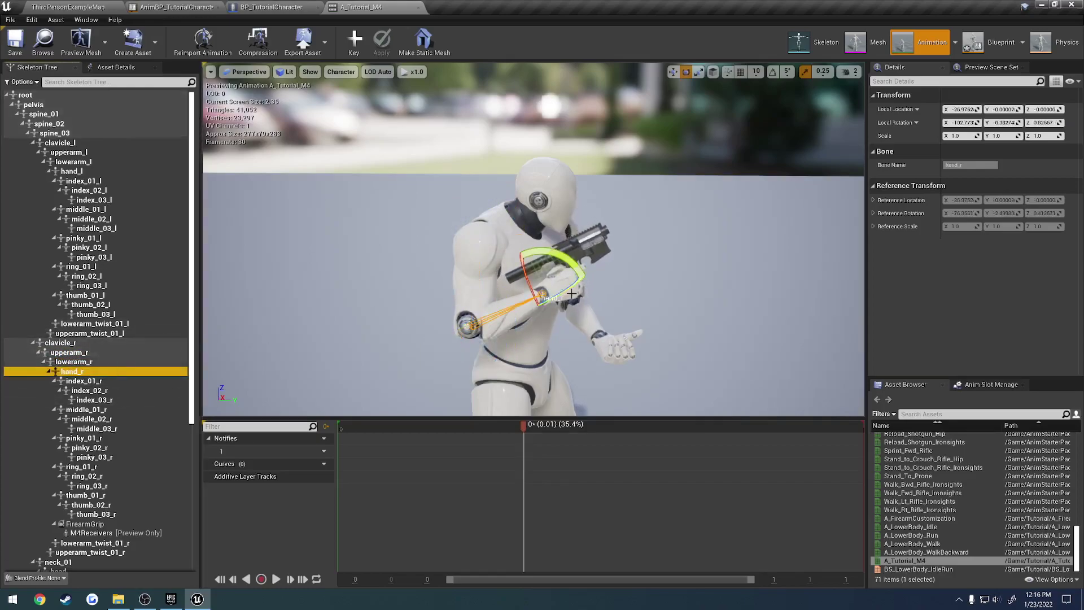
left_click_drag(559, 252, 497, 294)
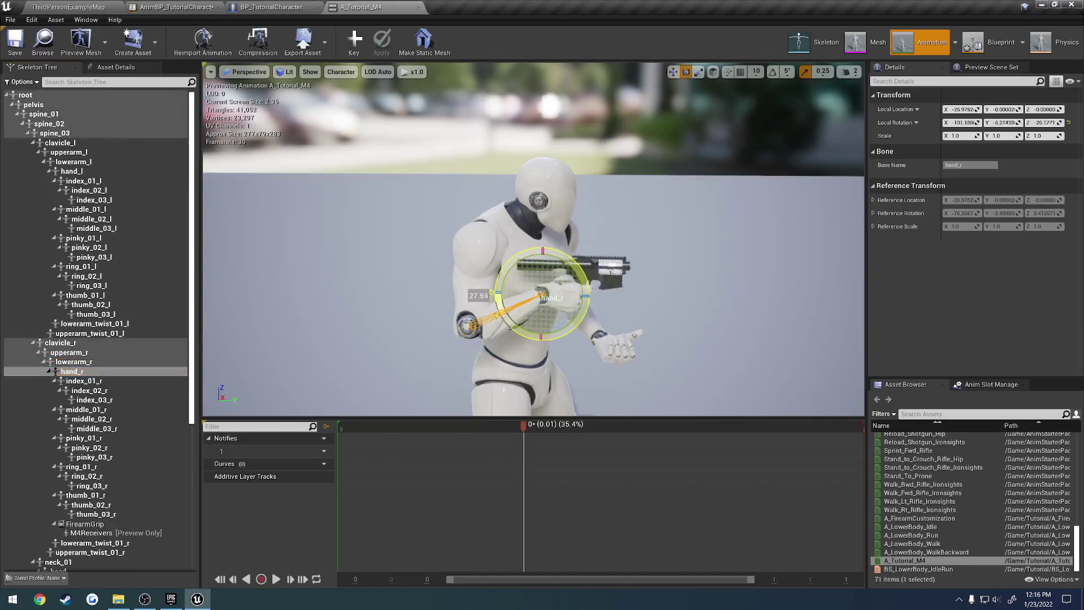
right_click_drag(559, 254, 401, 263)
key("s")
key("d")
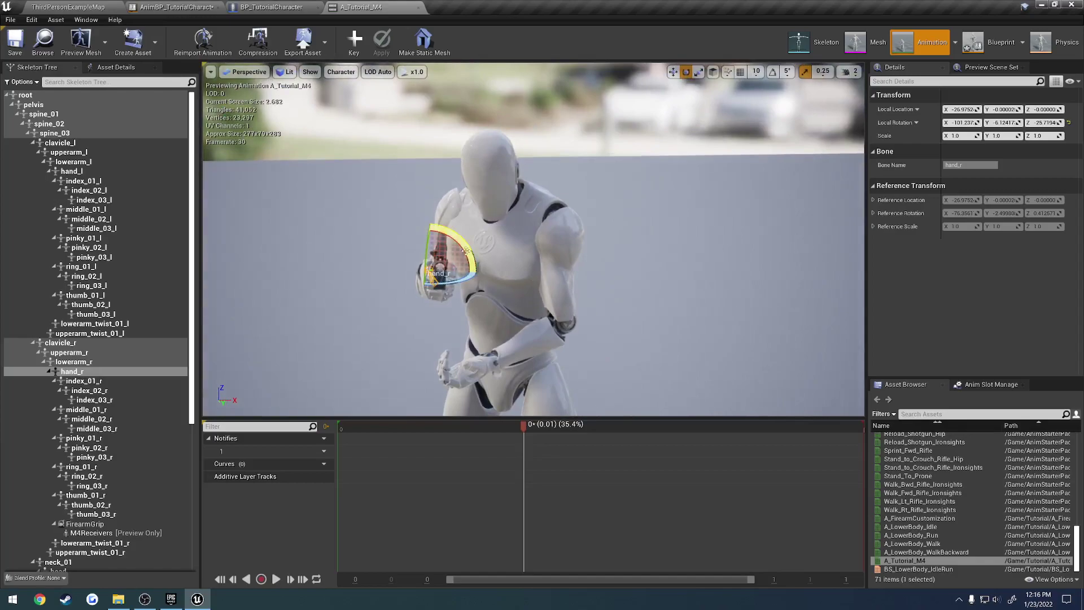
key("a")
right_click_drag(484, 241, 641, 242)
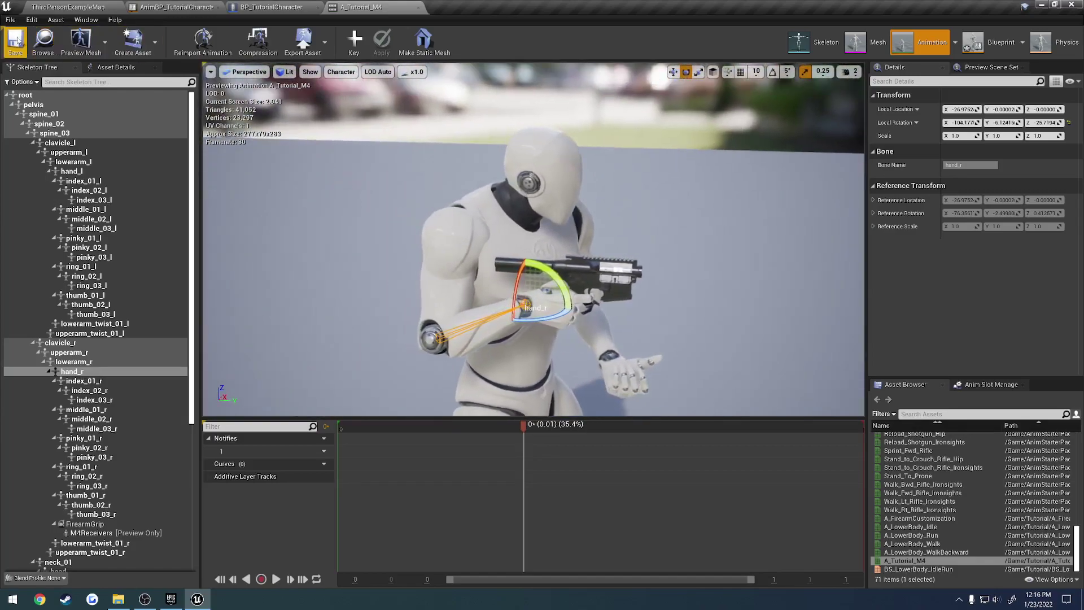
- Create an animation from the current pose in the Tutorial folder, name it A_Tutorial_M4Test1, and save it
left_click(144, 43)
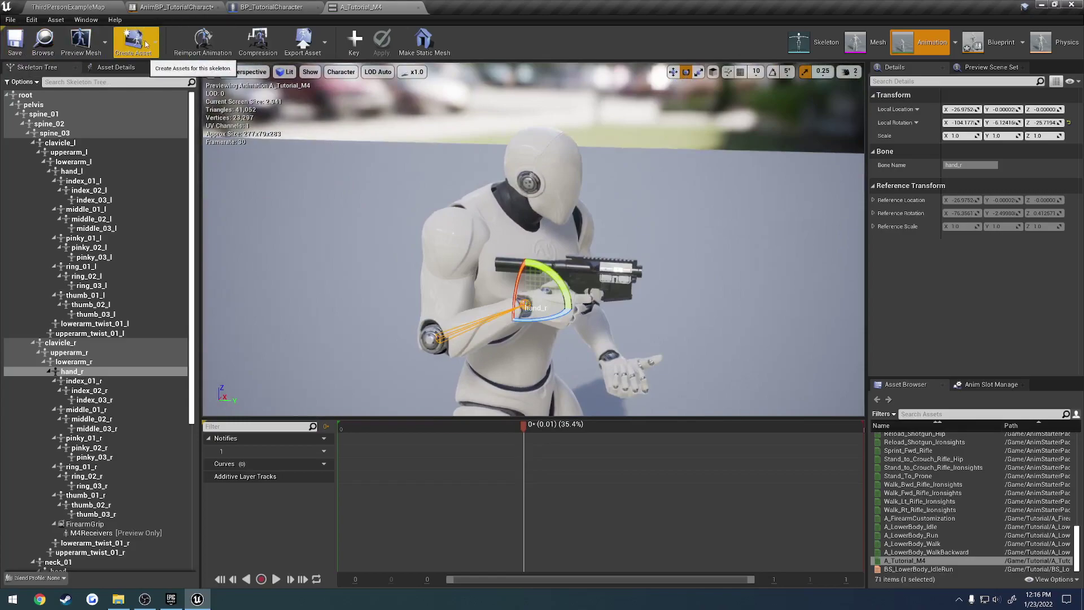
left_click(147, 44)
mouse_move(167, 75)
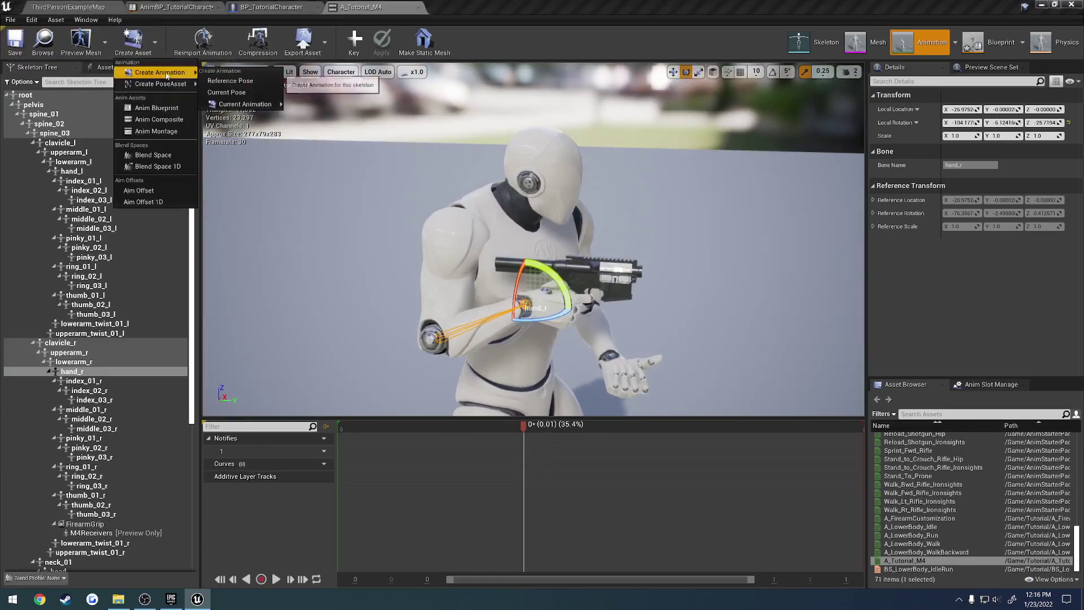
left_click(226, 92)
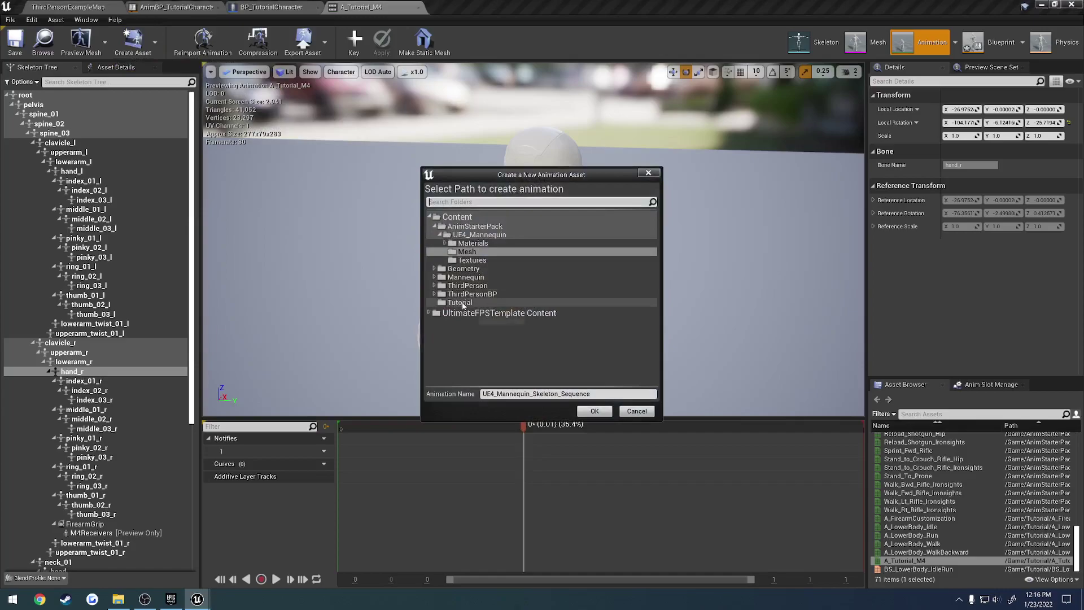
left_click(604, 395)
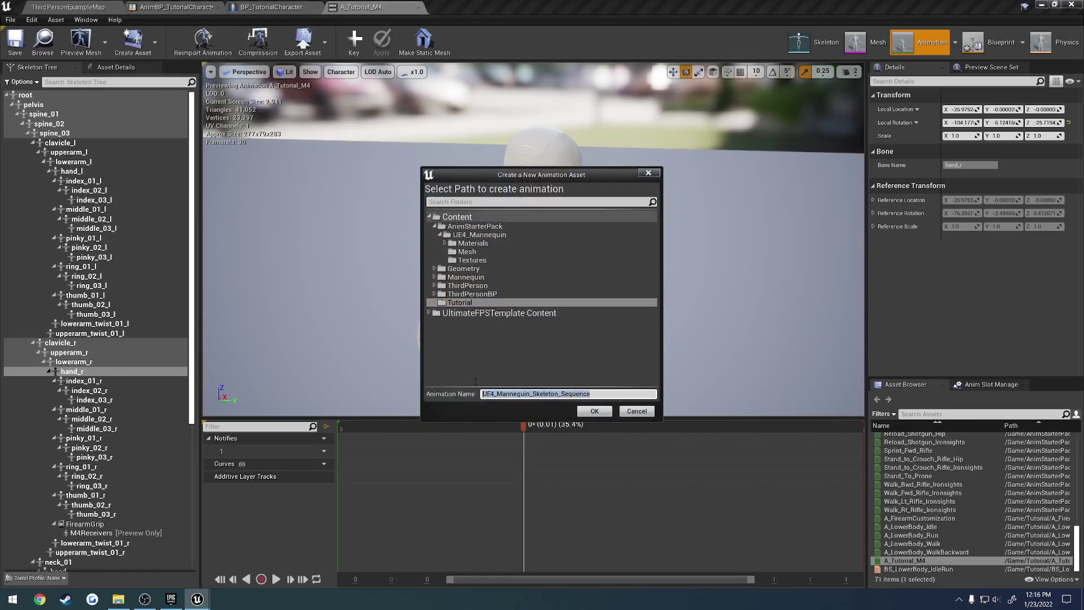
type("A_T")
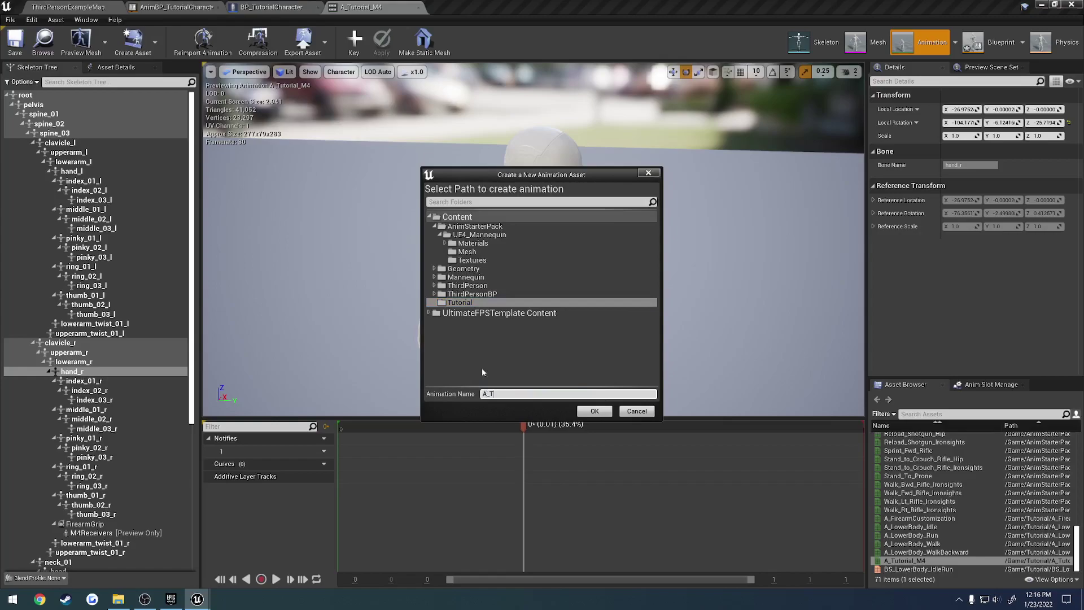
type("utorial_M4")
type("2")
left_click(595, 413)
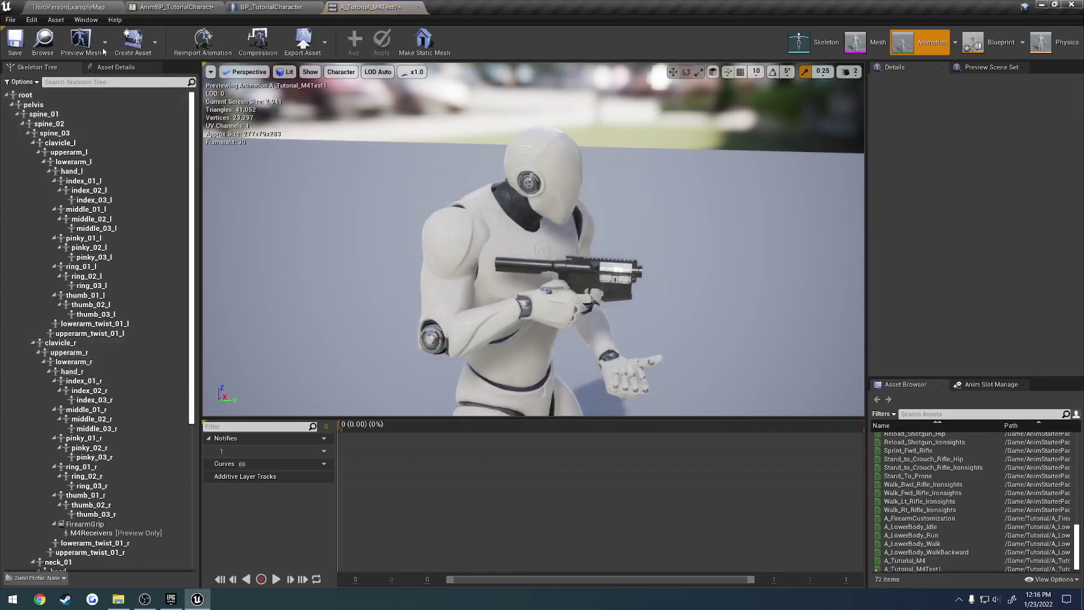
left_click(15, 42)
- Add A_Tutorial_M4Test1 to AnimBP_TutorialCharacter's M4 state, connect it to the Output Animation Pose, and compile
left_click(175, 7)
left_click(891, 467)
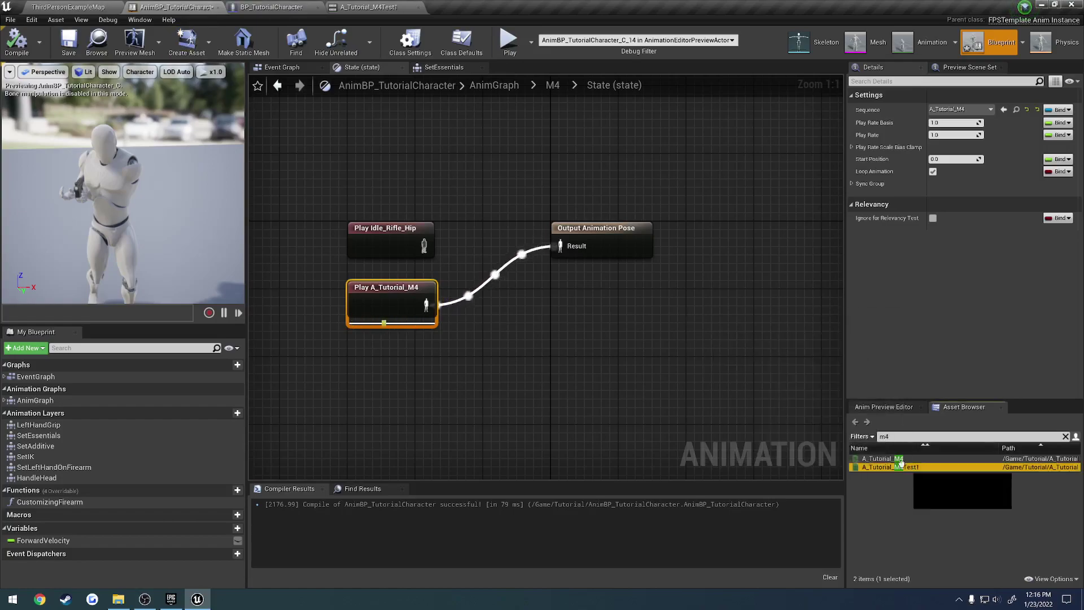
left_click_drag(890, 467, 357, 343)
left_click_drag(453, 365, 575, 242)
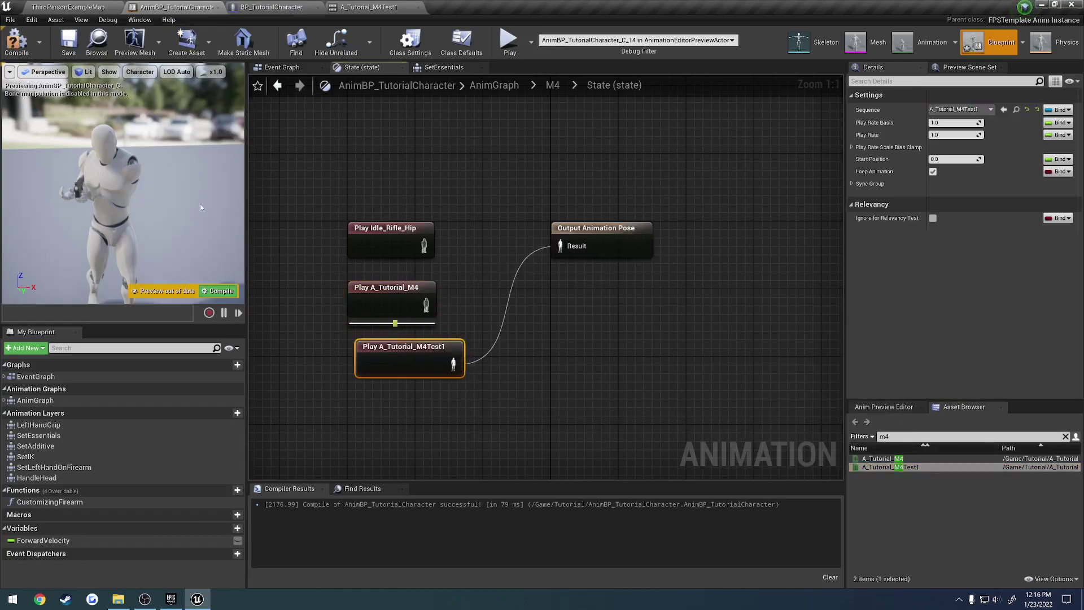
left_click(221, 291)
- Play the ThirdPersonExampleMap level full screen, eject to inspect the rifle pose from several sides, then stop and return to A_Tutorial_M4Test1
left_click(62, 7)
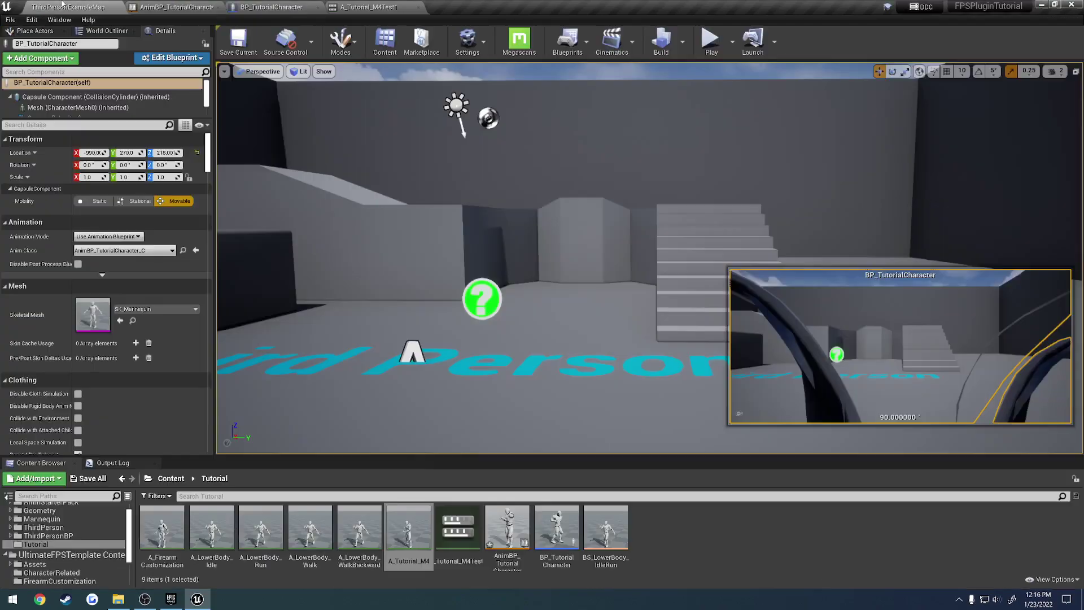
left_click(710, 40)
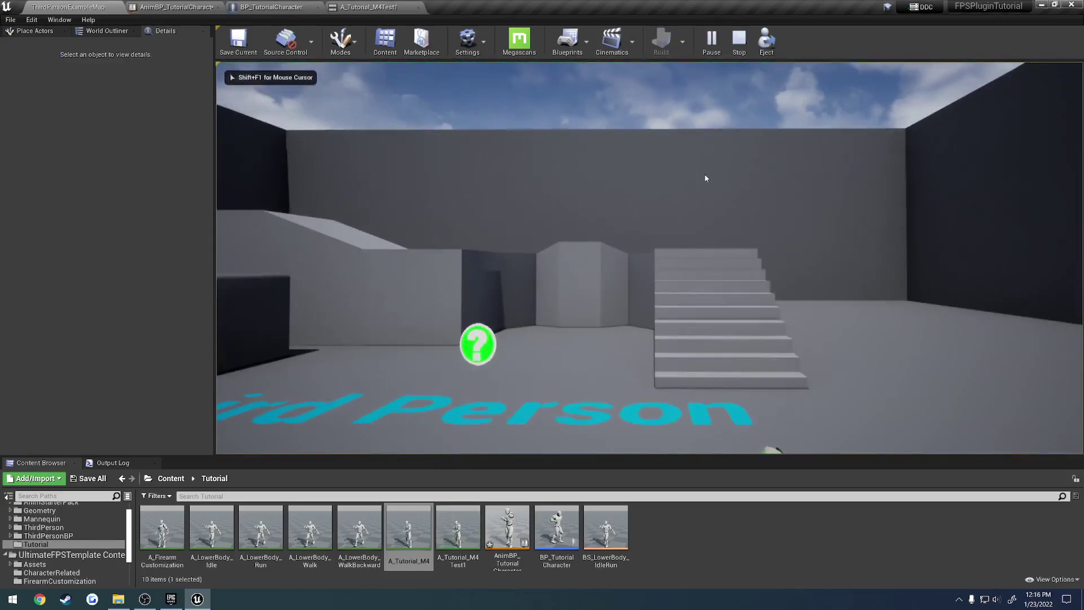
key("F11")
key("space")
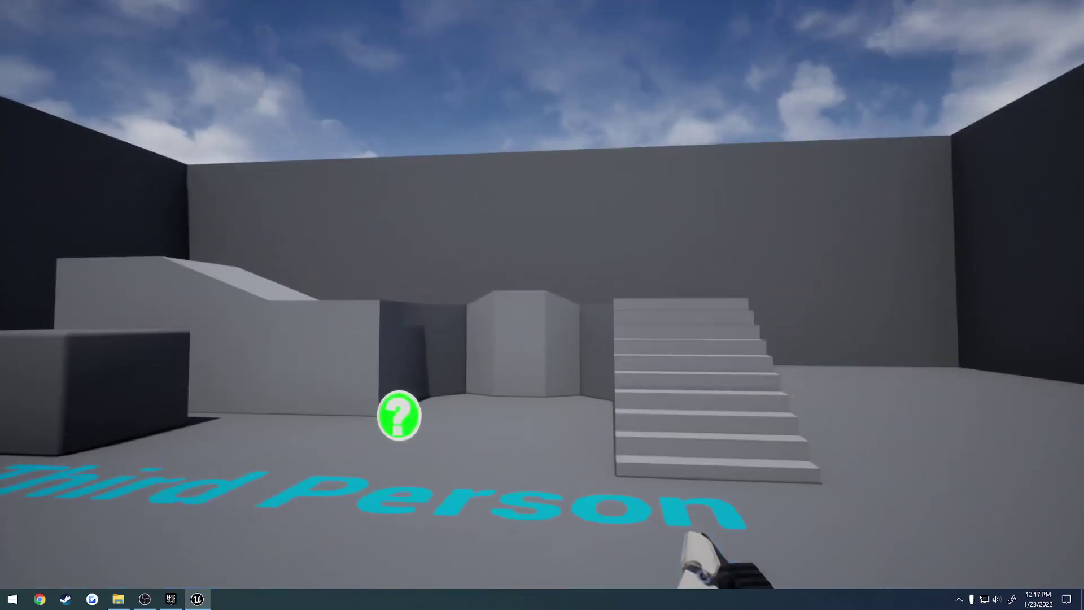
key("F8")
key("s")
right_click_drag(542, 305, 339, 322)
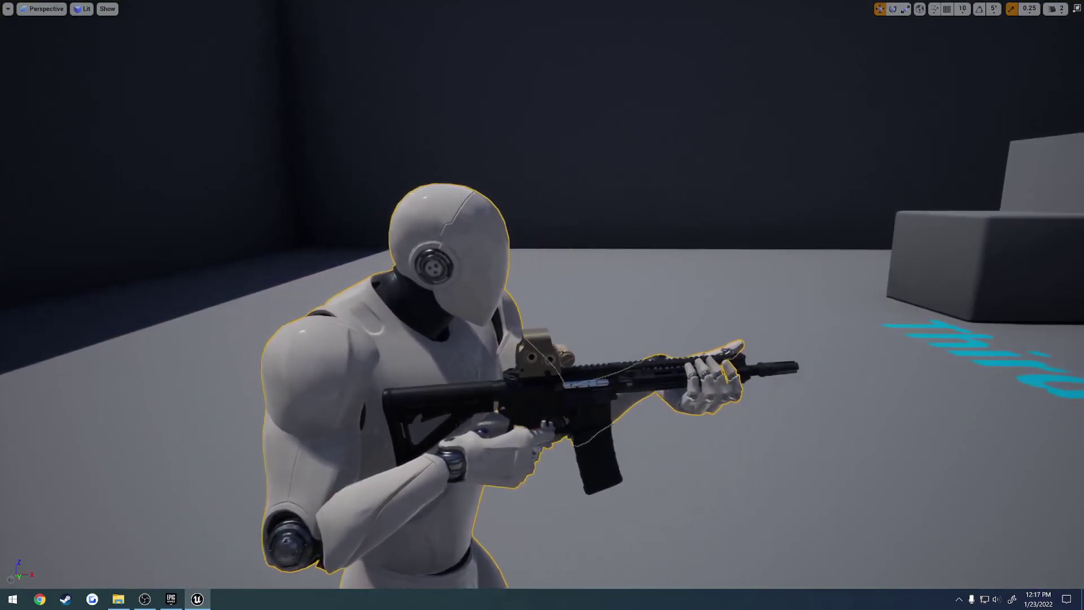
key("d")
right_click_drag(542, 305, 339, 317)
key("a")
right_click_drag(542, 305, 734, 311)
key("Escape")
key("F11")
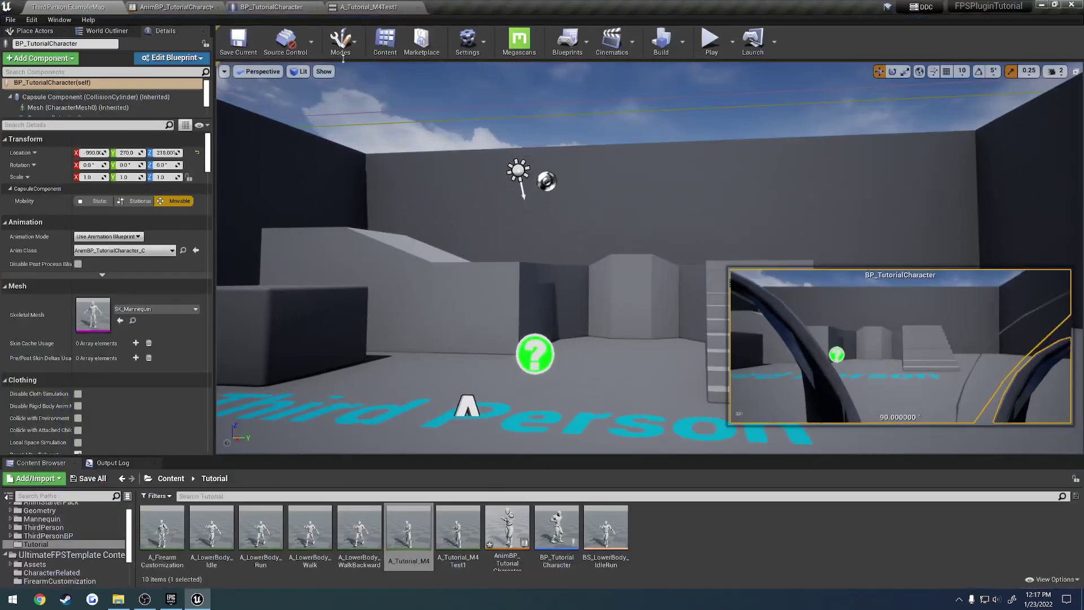
left_click(378, 9)
right_click_drag(516, 315, 519, 310)
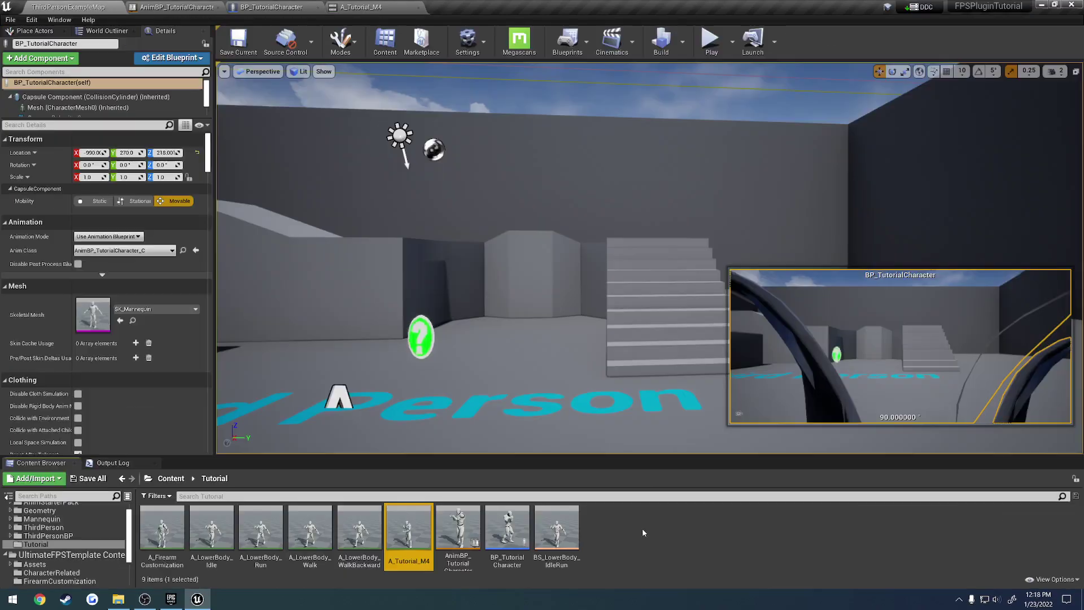
- Play the level again, eject from the character, examine the rifle pose from the front, and stop playing
left_click(711, 41)
left_click(702, 225)
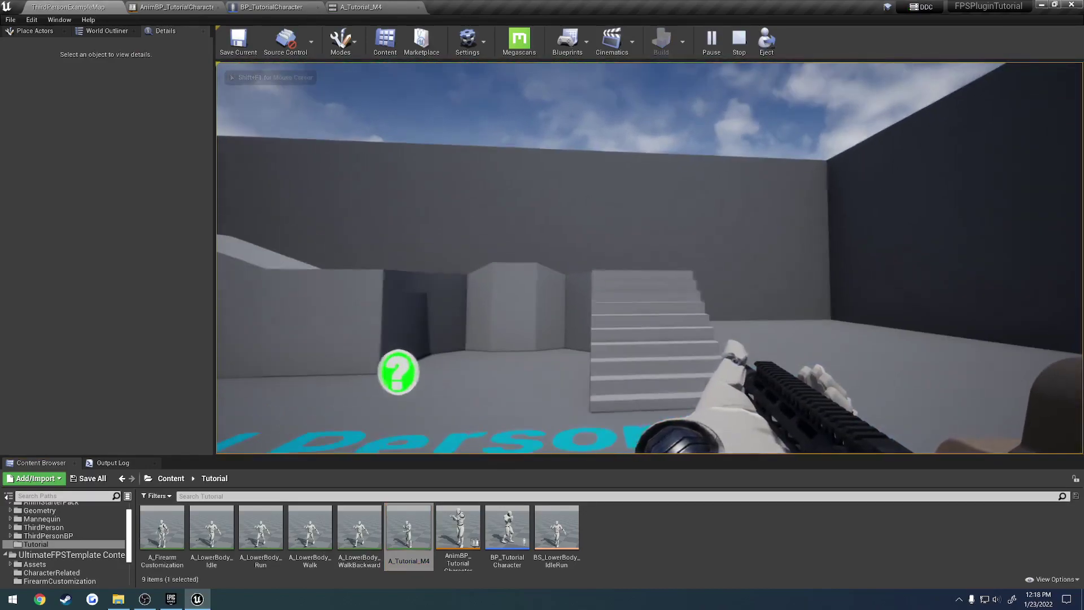
key("F8")
key("a")
right_click_drag(650, 258, 882, 262)
key("a")
key("d")
key("s")
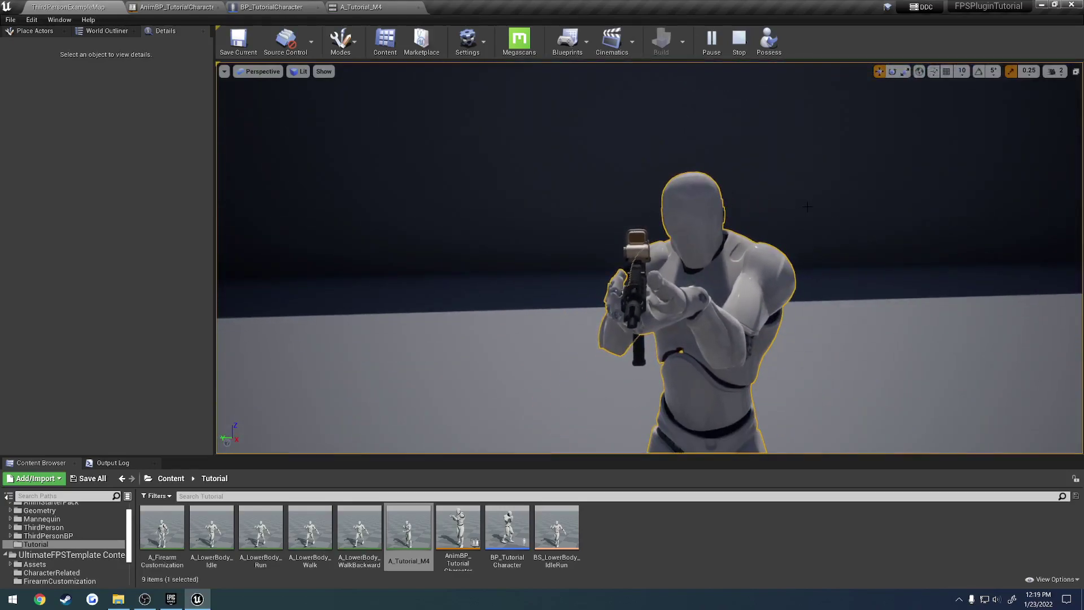
key("Escape")
- Add a Right Mouse Button event below the BeginPlay nodes in BP_TutorialCharacter's event graph
left_click(241, 7)
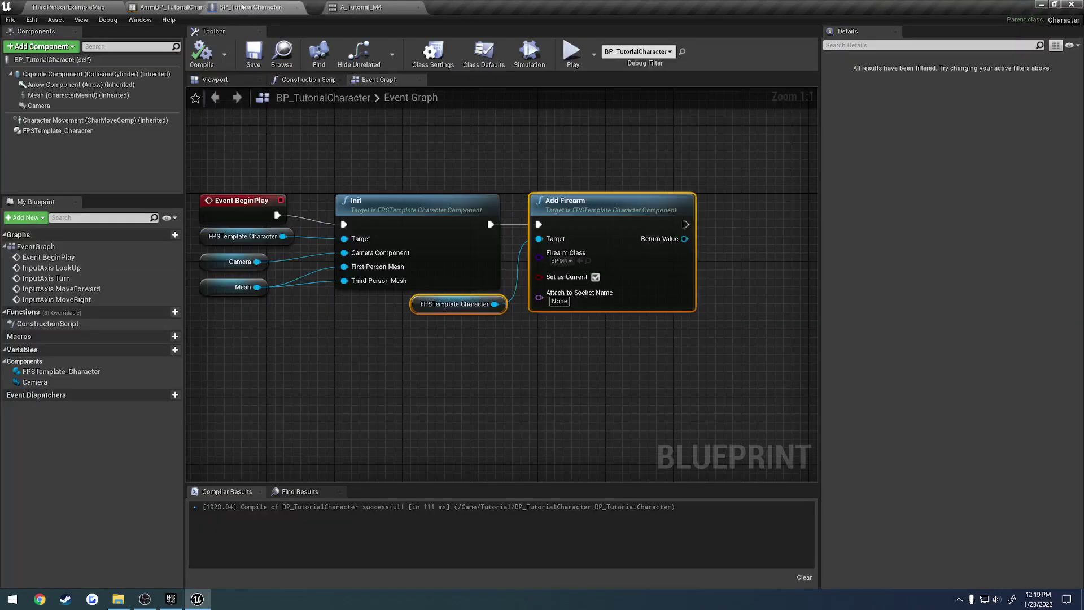
right_click_drag(518, 305, 633, 229)
left_click(298, 282)
right_click_drag(362, 285, 369, 256)
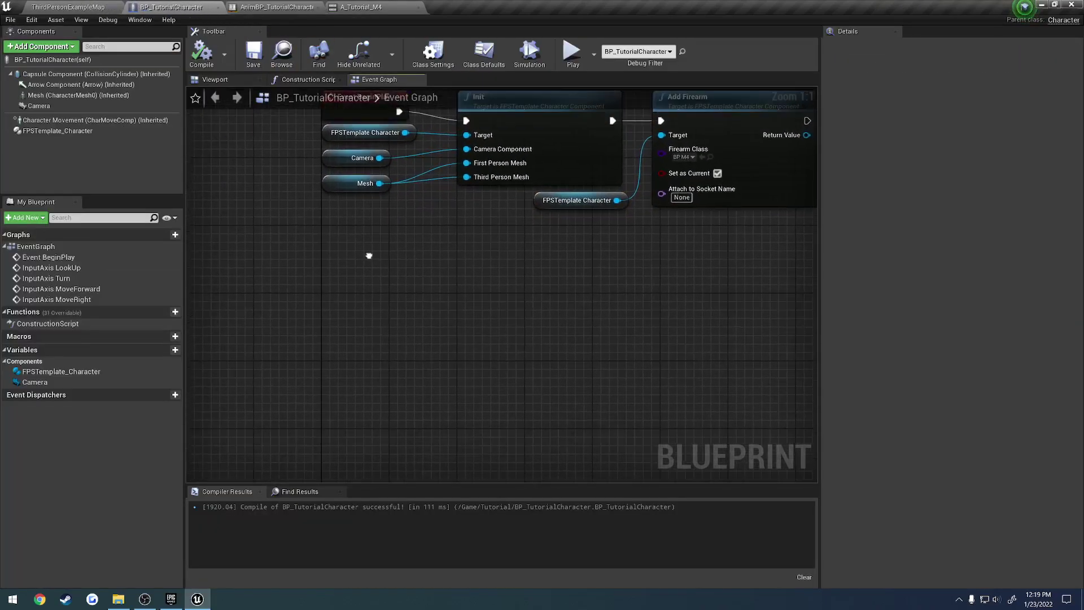
right_click(348, 302)
type("right mo")
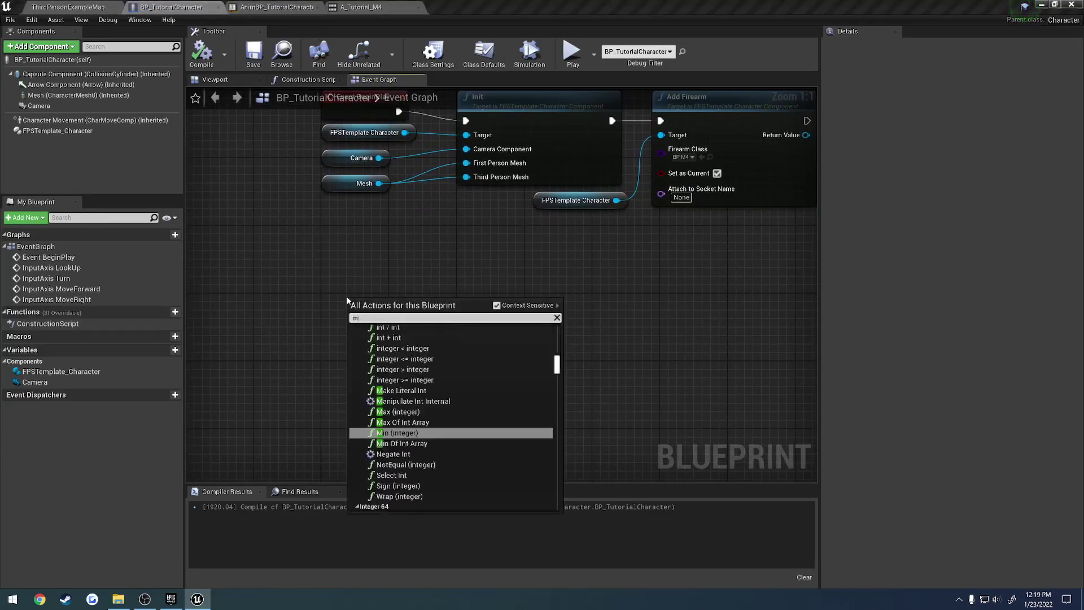
type("u")
key("Return")
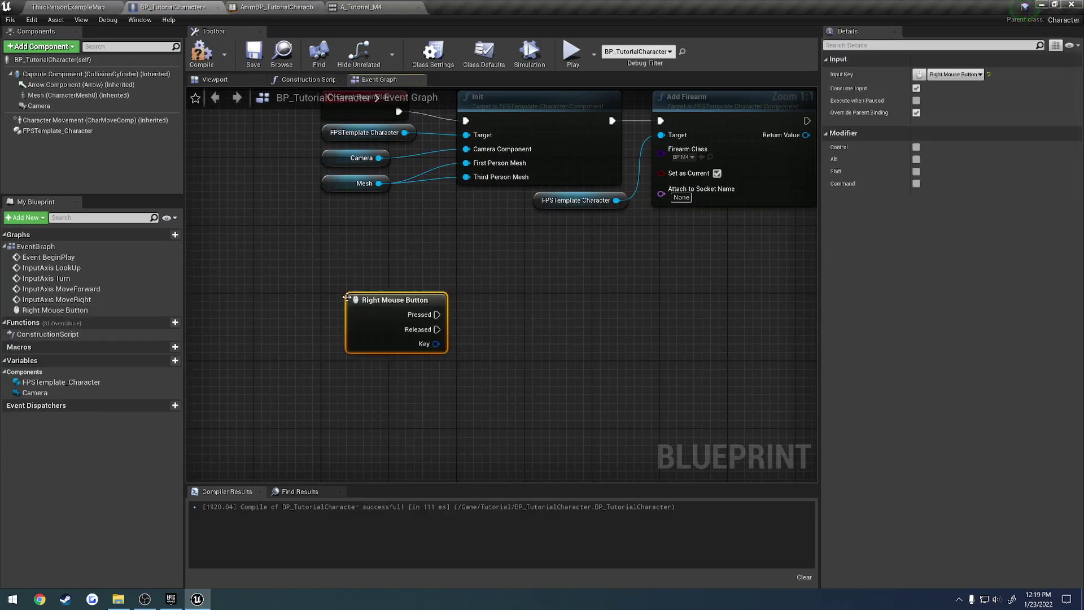
left_click_drag(356, 310, 332, 310)
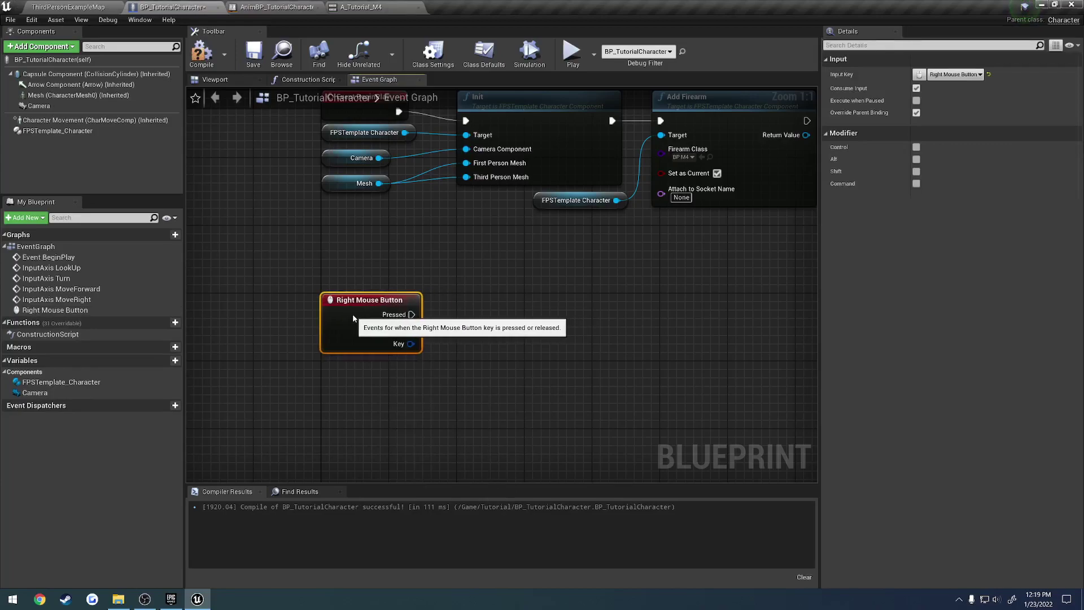
- Duplicate the FPSTemplate Character reference under the Right Mouse Button event and call Start Aiming from it on Pressed
left_click(564, 201)
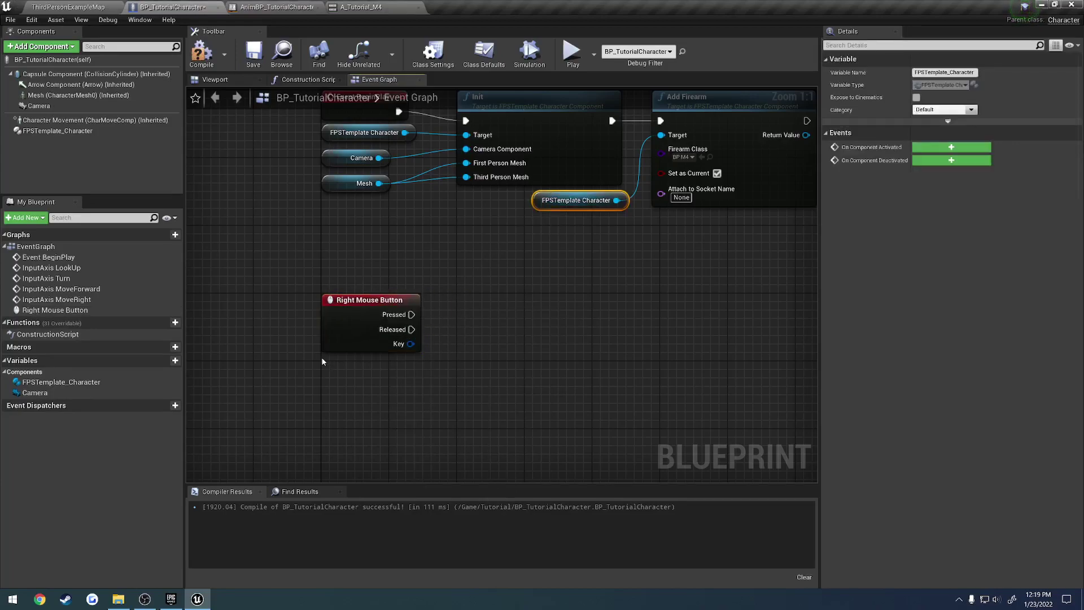
left_click_drag(405, 370, 464, 325)
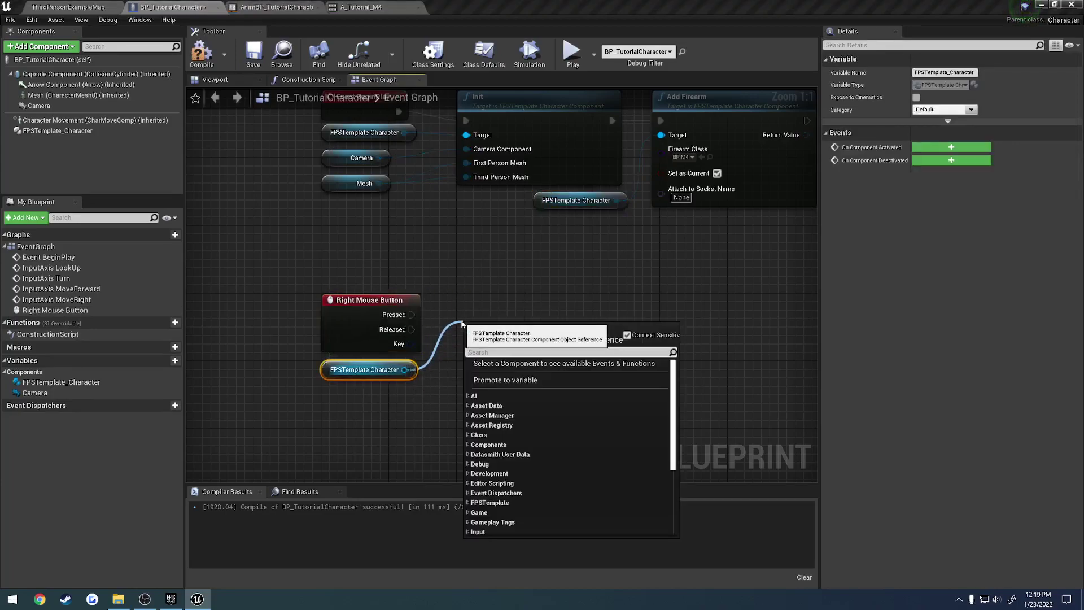
type("start aiming")
key("Return")
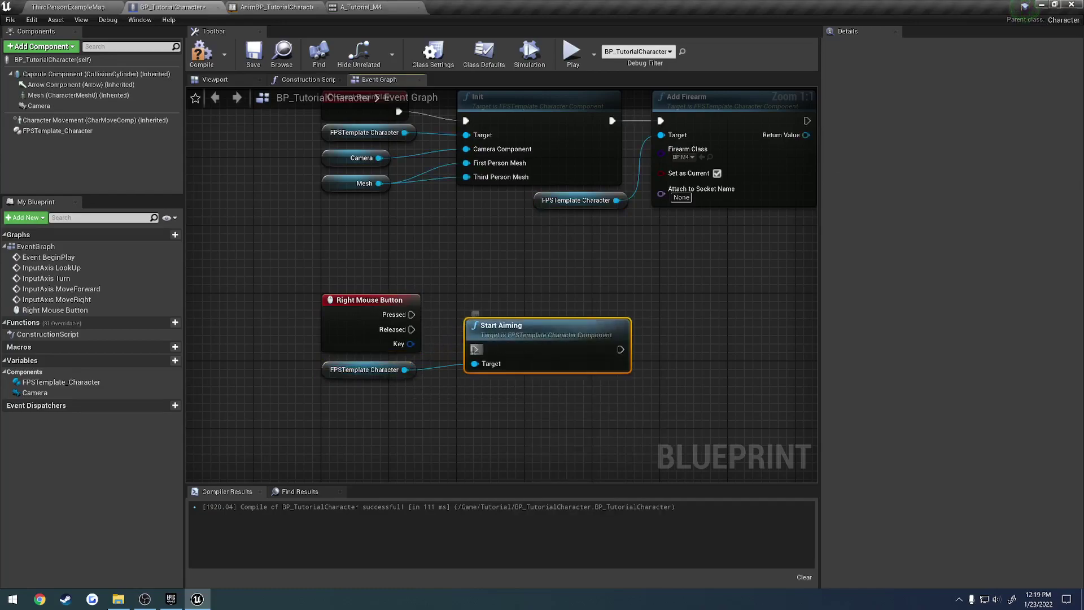
left_click_drag(464, 330, 457, 271)
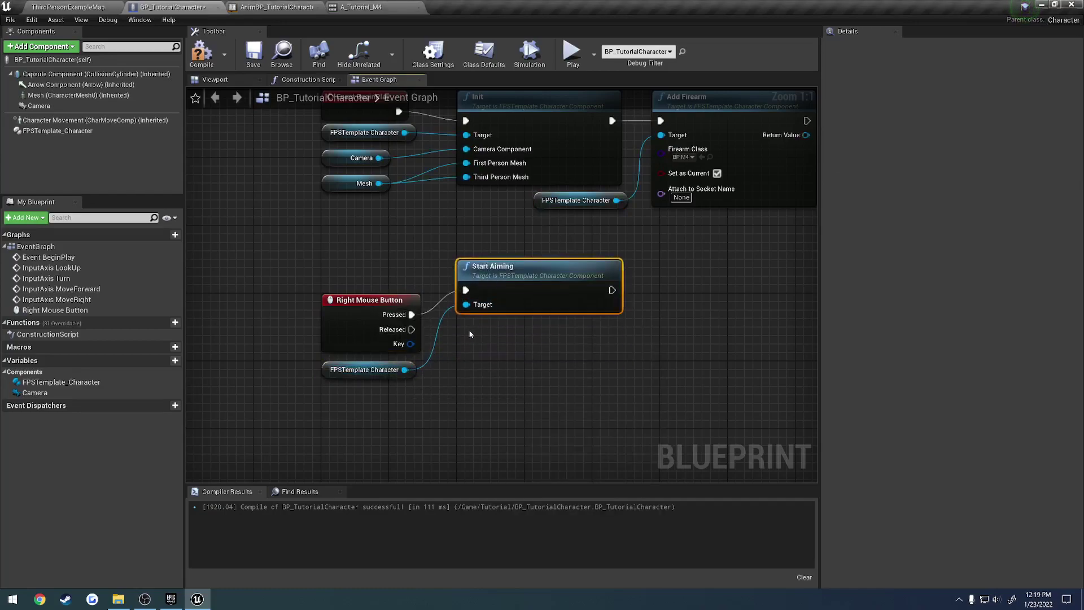
- Add a Stop Aiming call on the same FPSTemplate Character reference for Released, and align both aiming nodes beside the event
left_click_drag(464, 336, 465, 334)
type("sto")
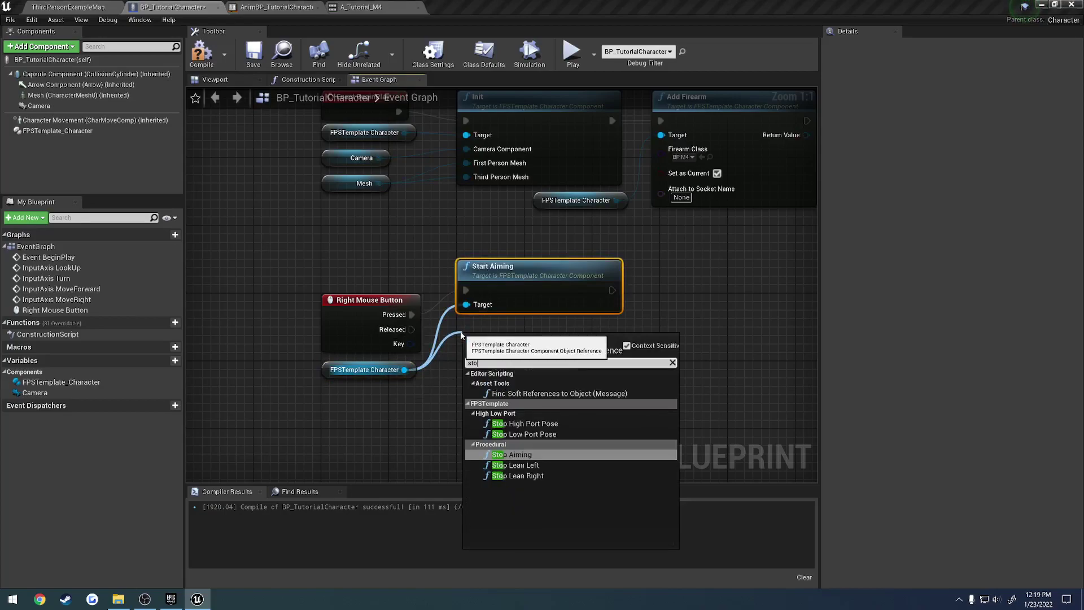
left_click(523, 454)
left_click_drag(509, 378, 501, 361)
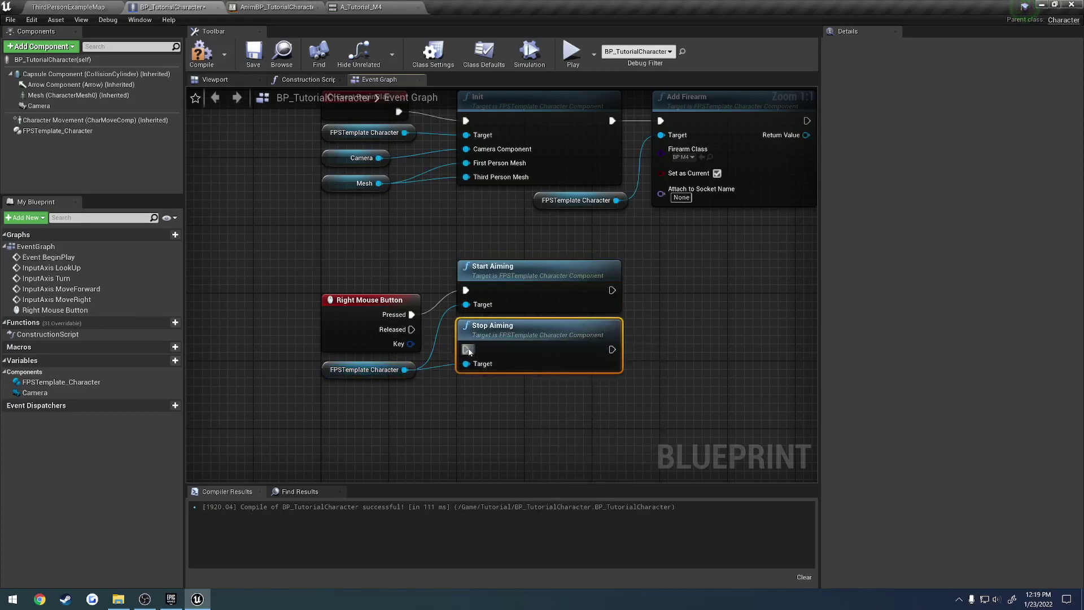
left_click_drag(540, 294, 539, 294)
left_click_drag(537, 293, 535, 310)
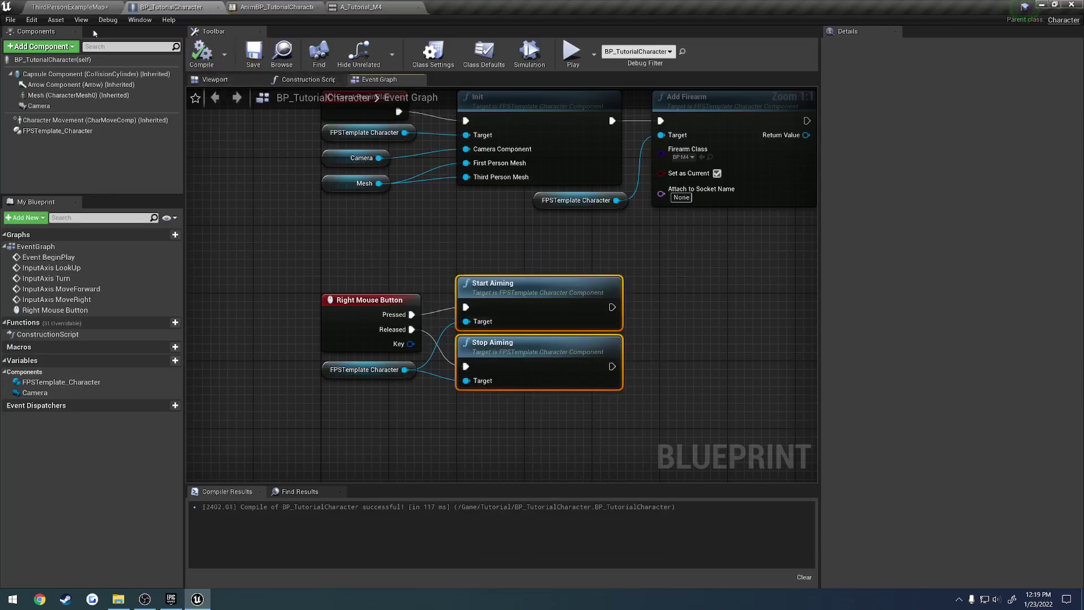
- Save the level, play it to test aiming through the rifle's sight, and stop playing
left_click(50, 6)
left_click(10, 19)
left_click(33, 109)
left_click(710, 41)
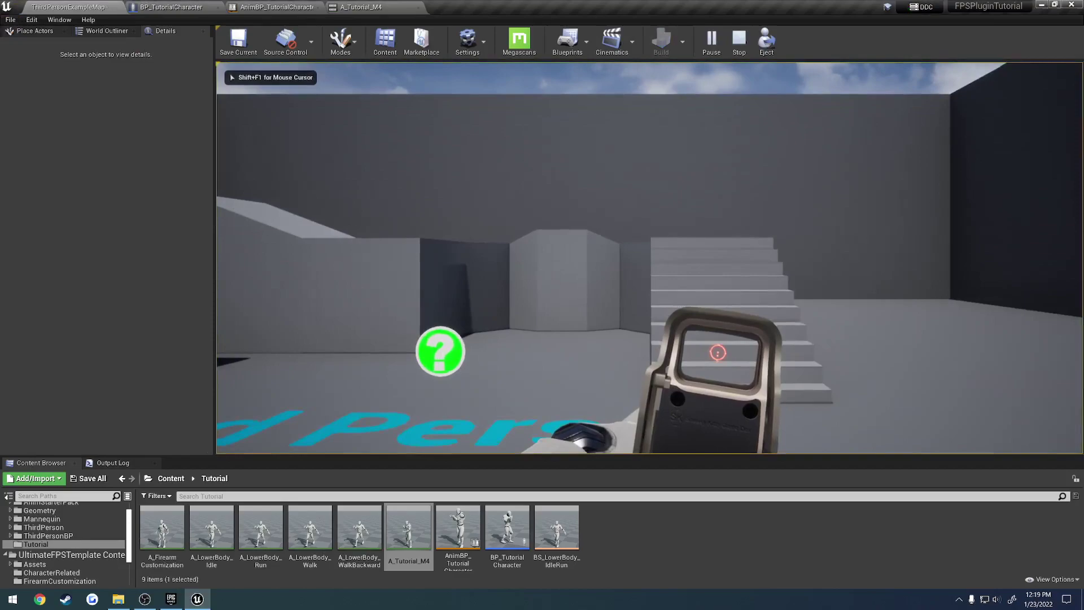
right_click(649, 258)
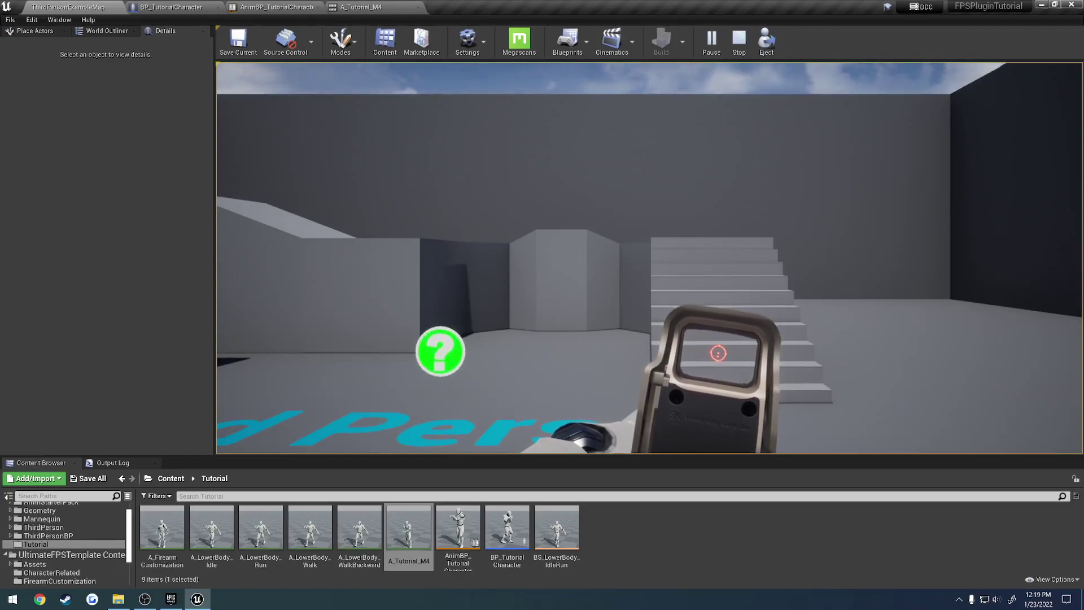
key("Escape")
- Frame BP_TutorialCharacter in the level viewport and examine its pose and camera placement from the side
key("f")
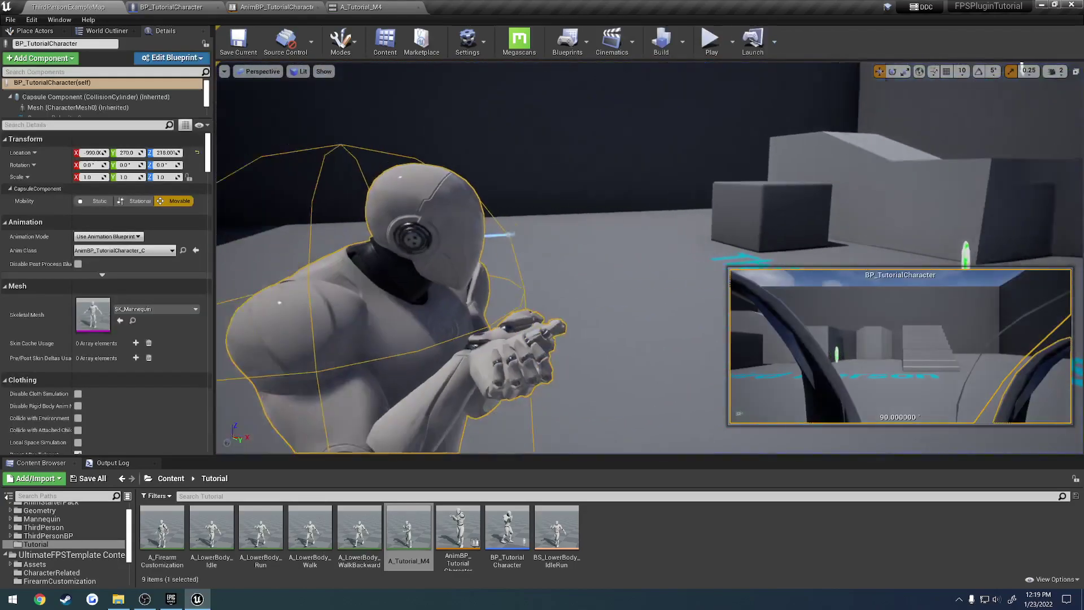
mouse_move(731, 176)
right_mouse_down()
mouse_move(711, 176)
mouse_move(731, 176)
right_mouse_up()
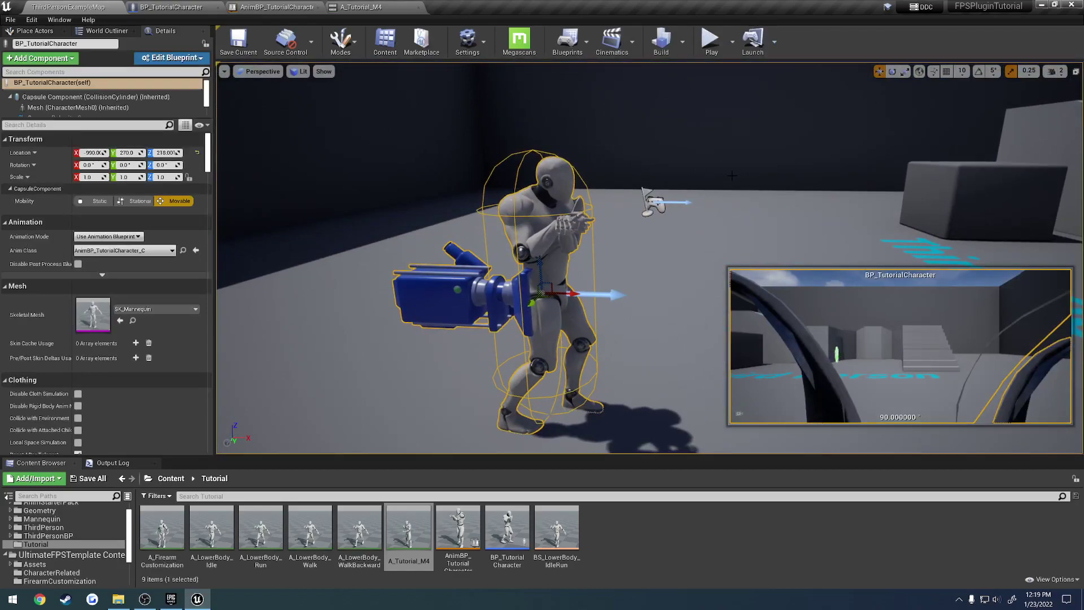
key("d")
right_click_drag(732, 175, 725, 175)
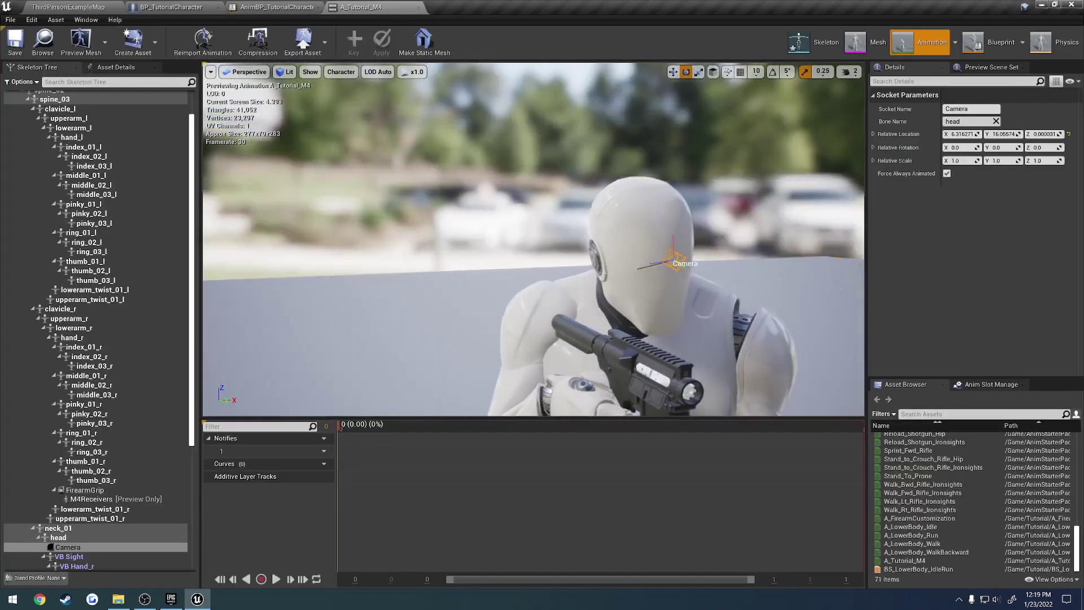
- Examine the head's Camera socket in A_Tutorial_M4 from the side and front, comparing its position with the rifle
key("d")
right_click_drag(571, 221, 570, 221)
left_click_drag(571, 220, 571, 221, "alt")
right_click_drag(488, 212, 487, 213)
key("a")
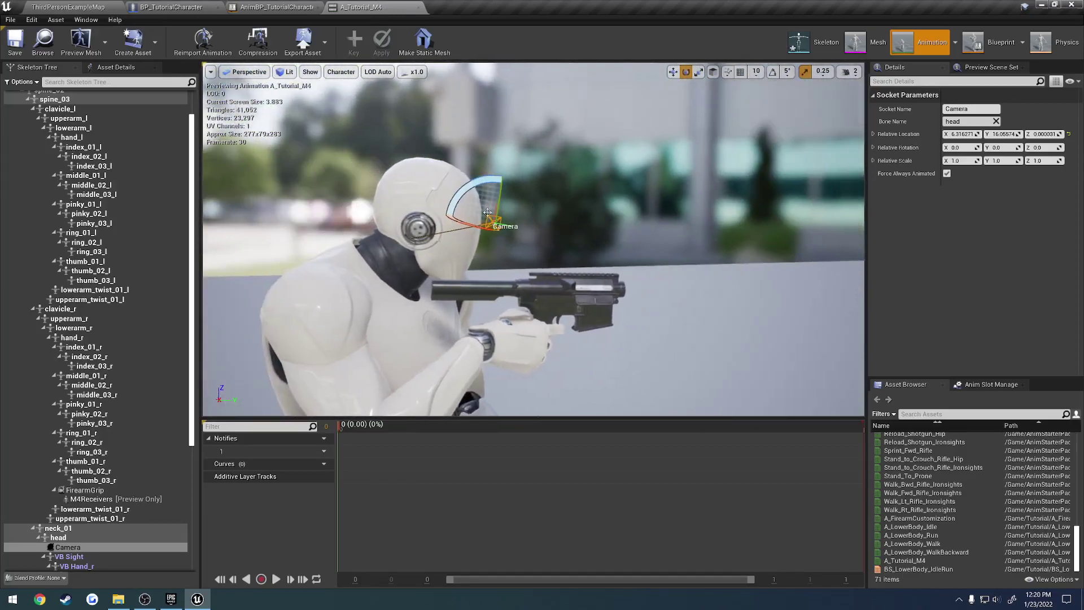
left_click_drag(567, 206, 517, 203, "alt")
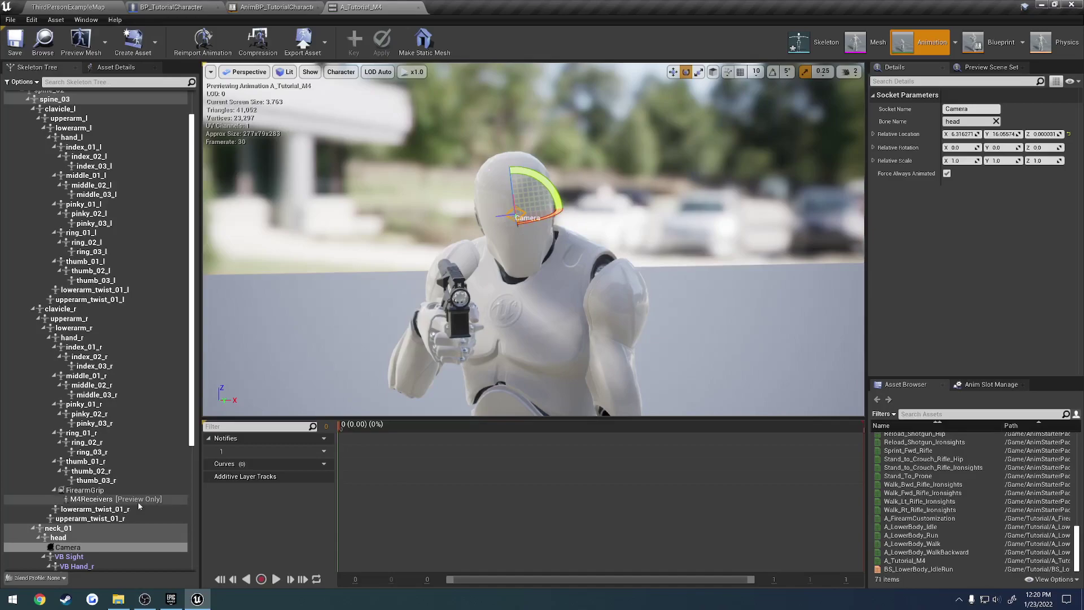
- Rotate the head bone in A_Tutorial_M4 by about -6.6 degrees in the front view to reduce its sideways tilt
left_click(85, 538)
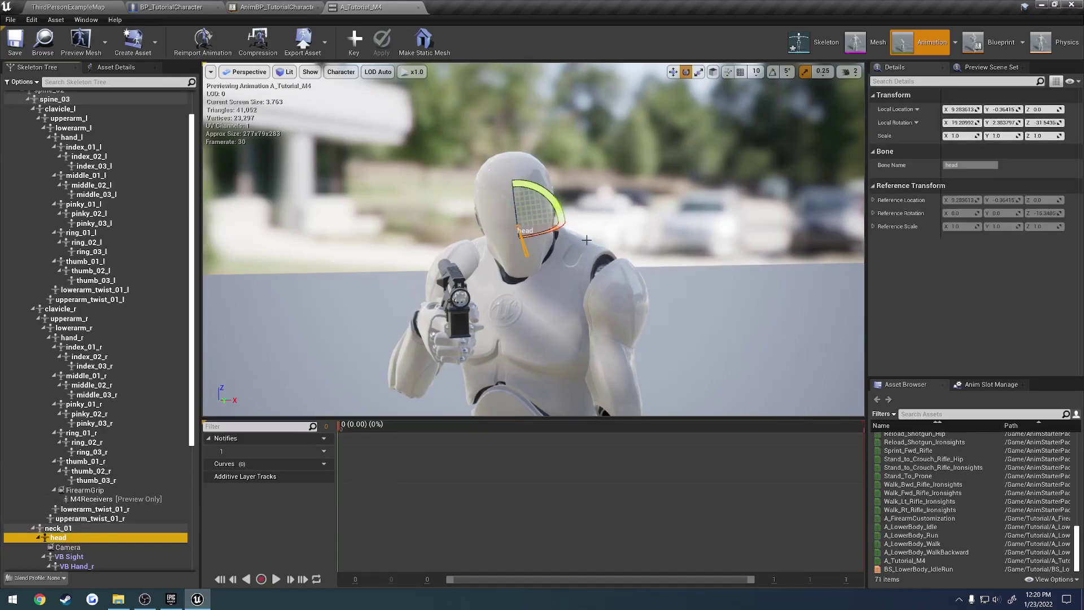
left_click_drag(540, 189, 537, 192)
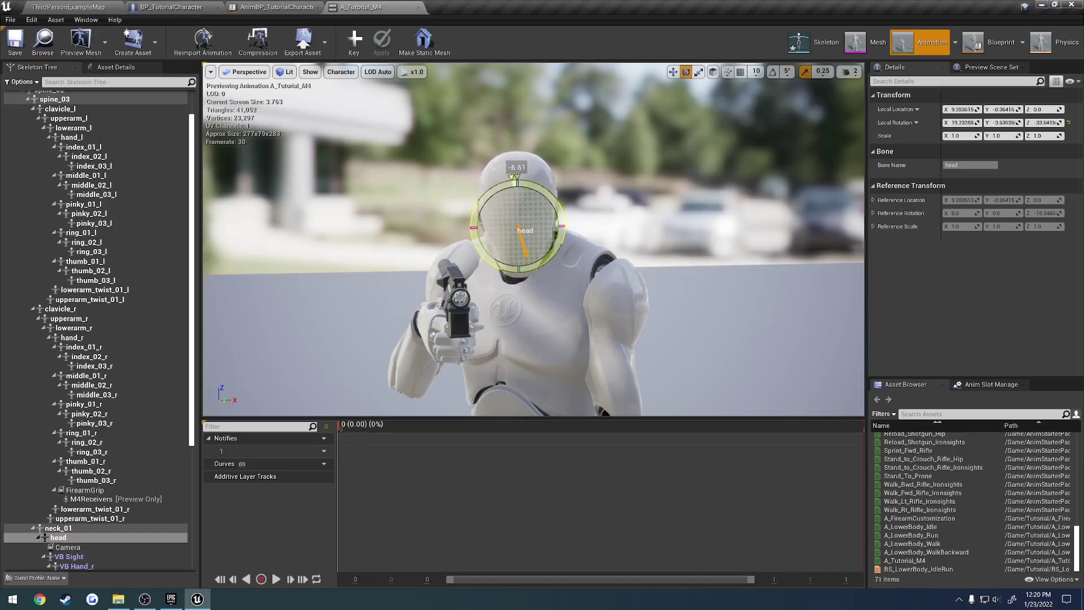
key("a")
right_click_drag(513, 180, 706, 182)
key("d")
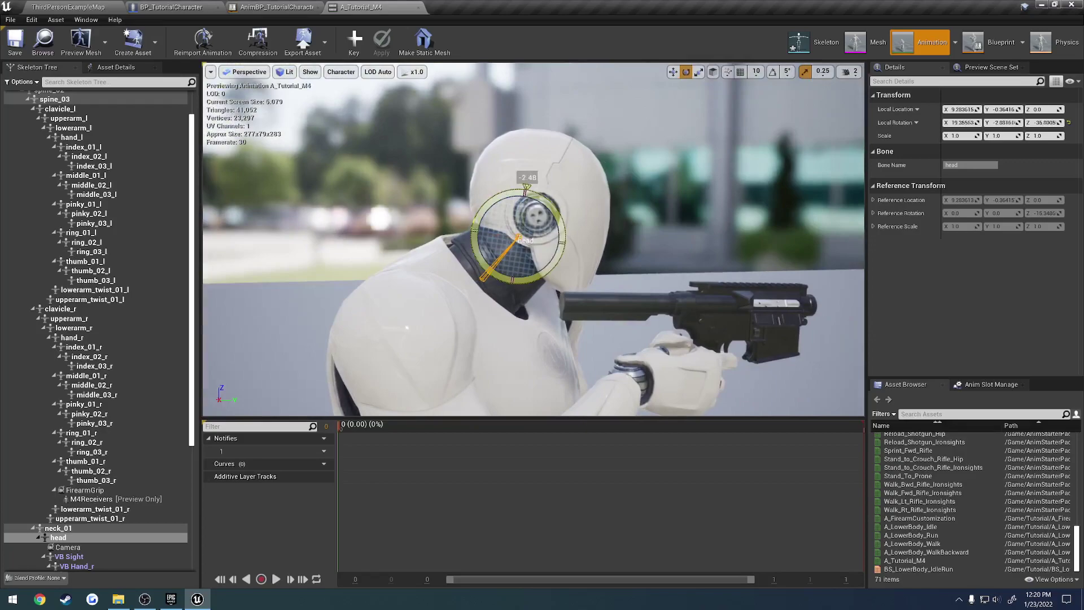
left_click_drag(526, 187, 532, 188)
key("ctrl+z")
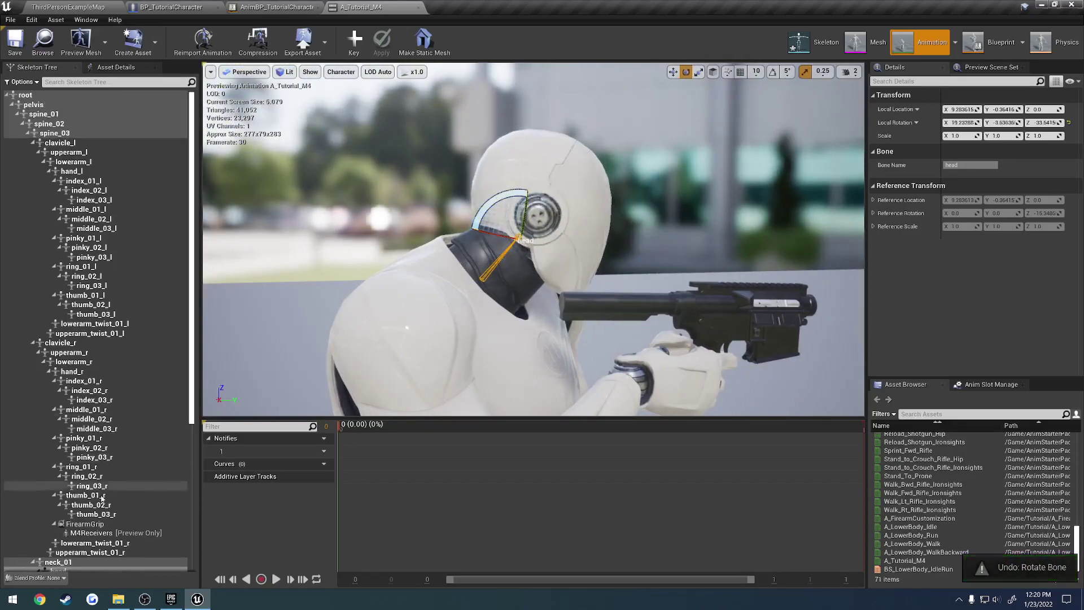
- Rotate the neck_01 bone backward in the side view to raise the head above the rifle
scroll(98, 532, "down", 1)
left_click(94, 545)
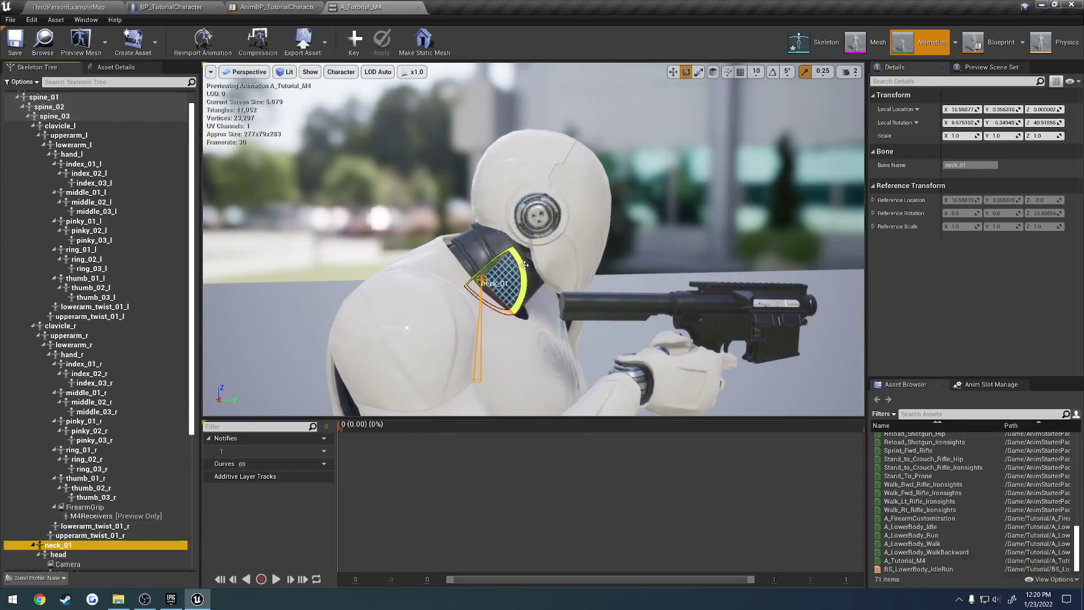
left_click_drag(525, 265, 498, 223)
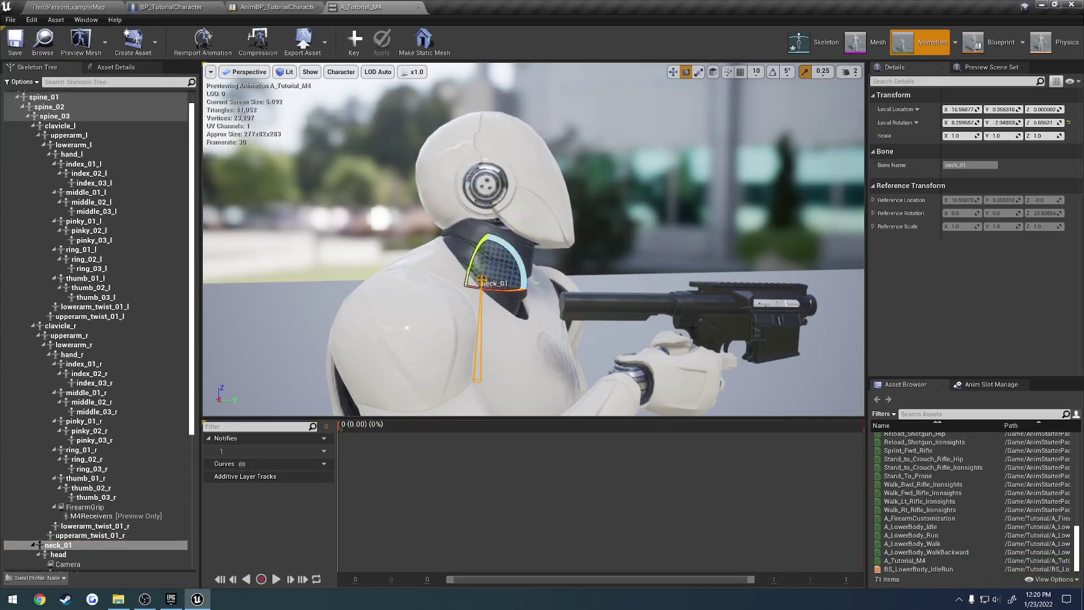
- Rotate the head bone to stand level in the front view and tilt it forward in the side view to look along the rifle
left_click(96, 556)
right_click_drag(571, 267, 395, 267)
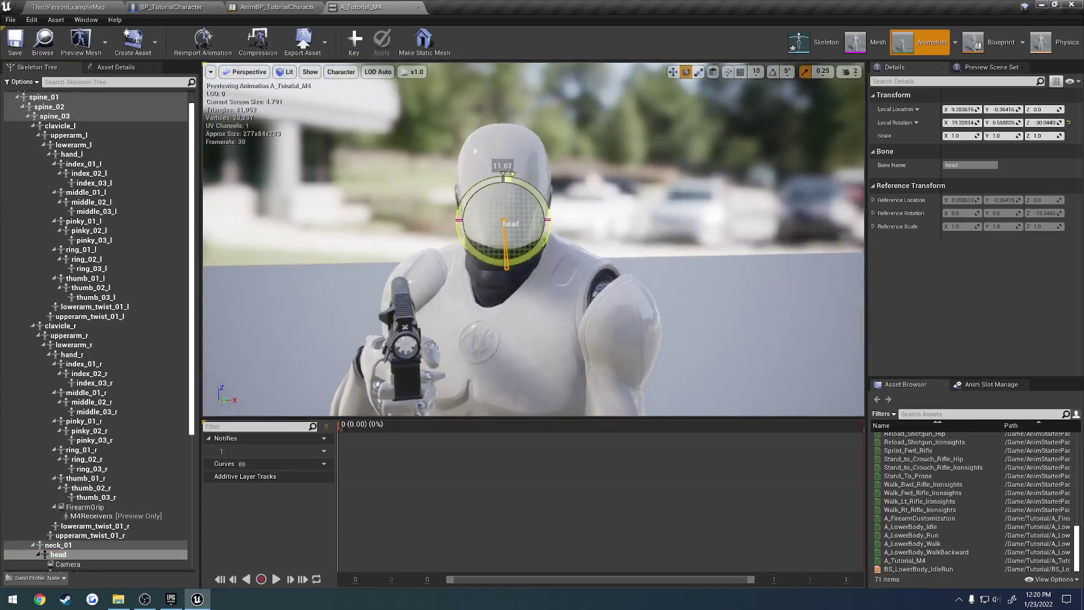
right_click_drag(469, 247, 582, 247)
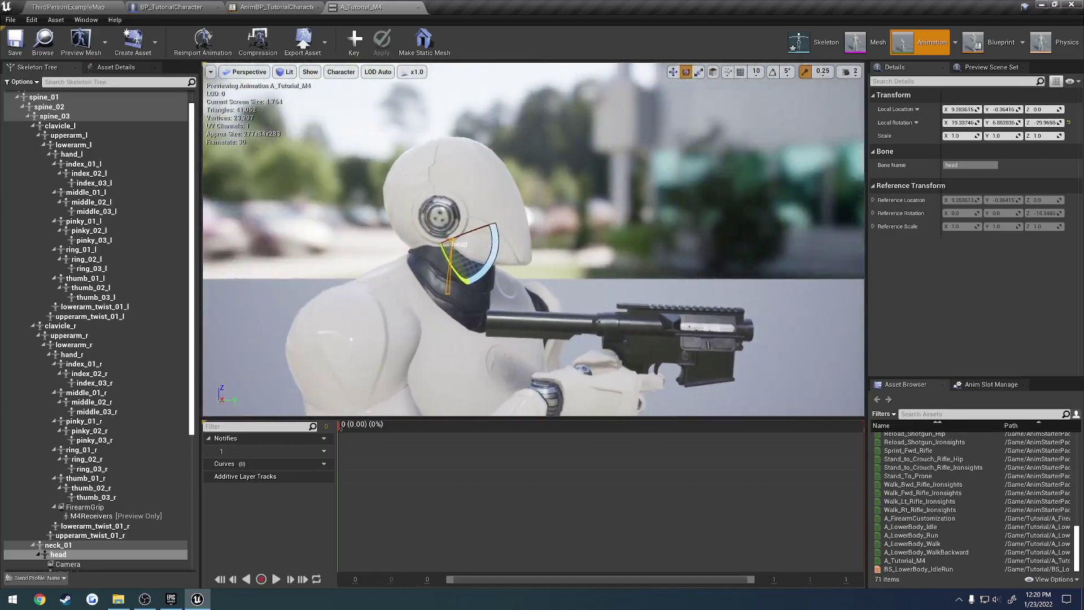
right_click_drag(499, 248, 502, 252)
left_click_drag(504, 255, 496, 277)
right_click_drag(522, 237, 535, 221)
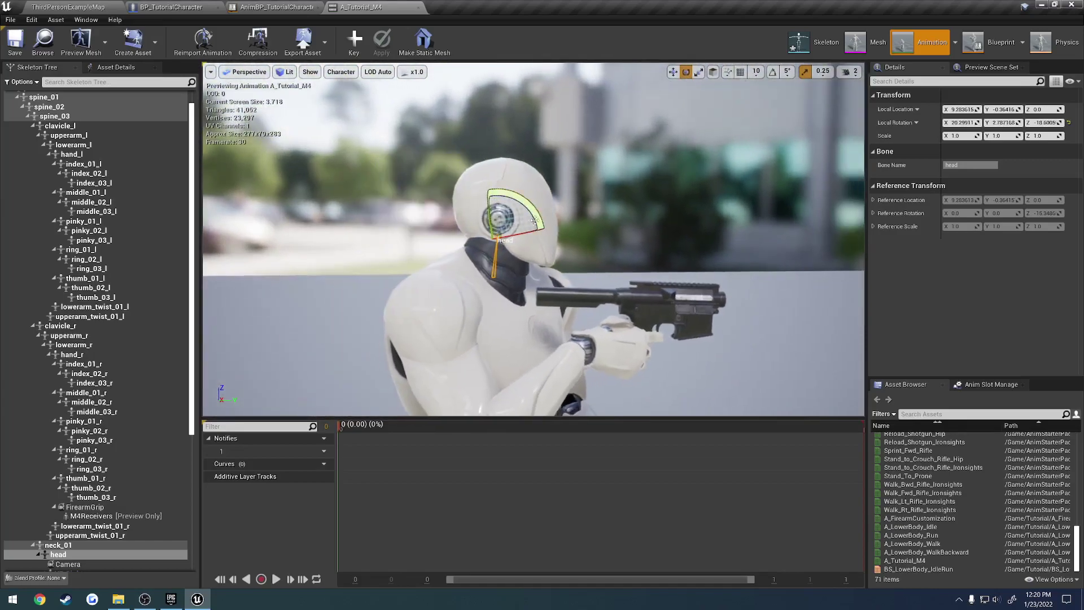
left_click_drag(527, 204, 527, 204)
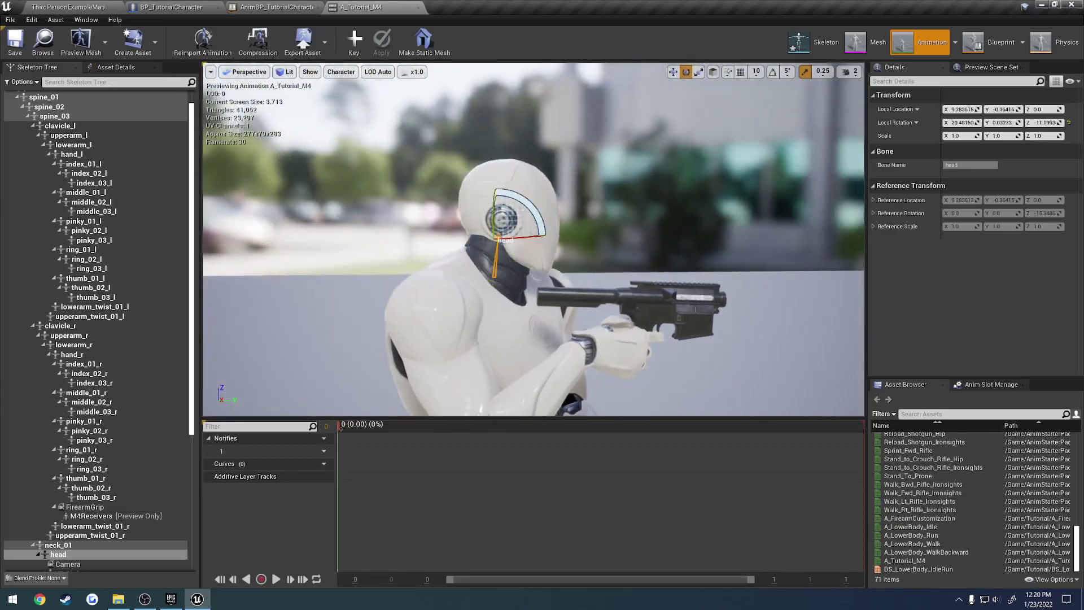
key("d")
right_click_drag(528, 226, 367, 226)
key("s")
key("d")
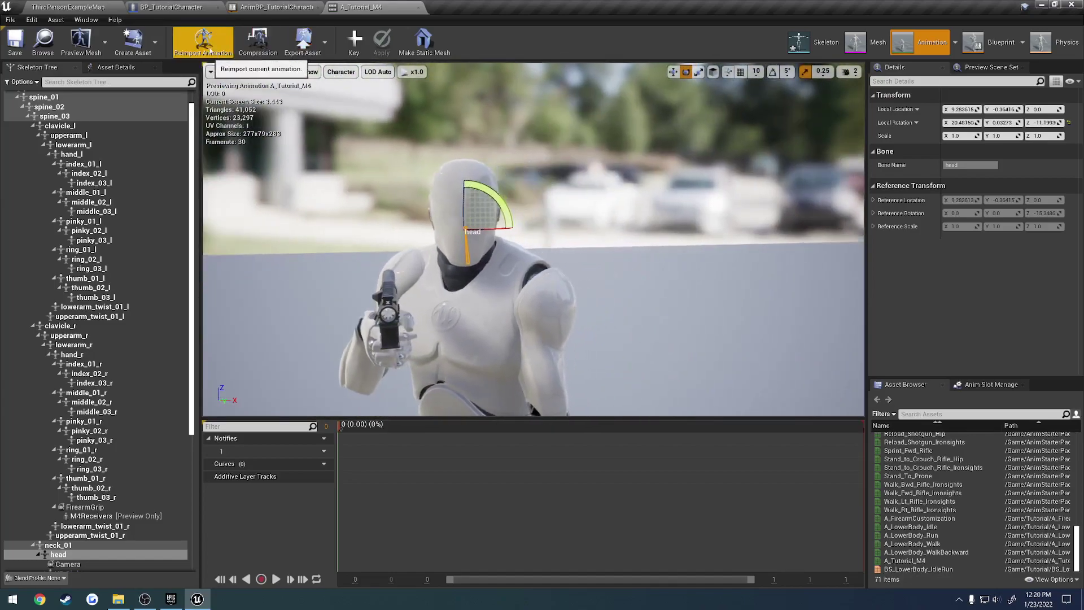
- Create a new animation named M4TESTHead from the current pose in the Tutorial folder
left_click(132, 43)
mouse_move(167, 79)
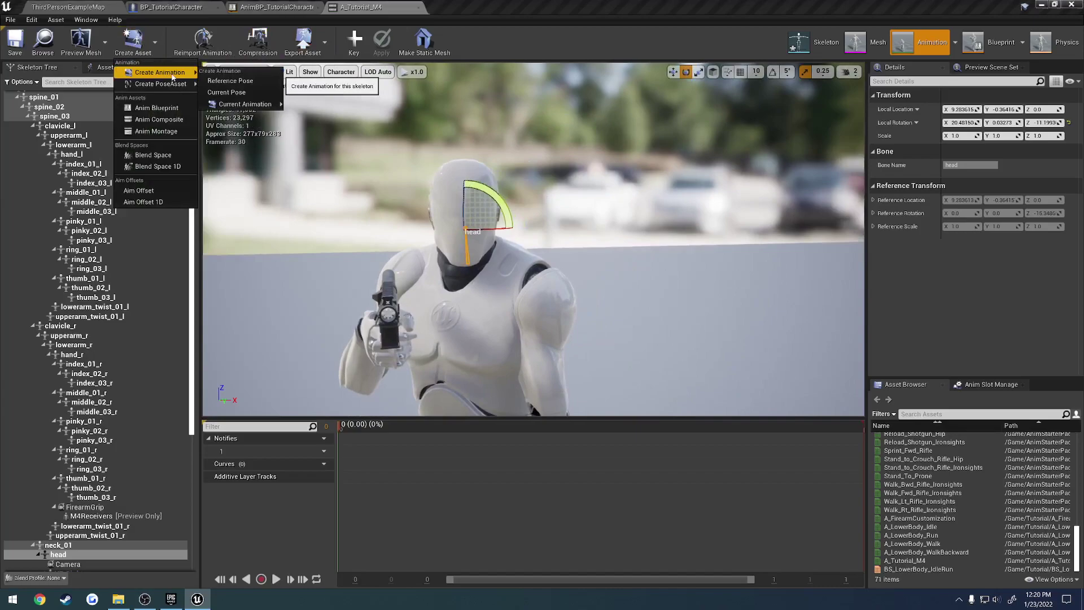
left_click(229, 92)
left_click(459, 302)
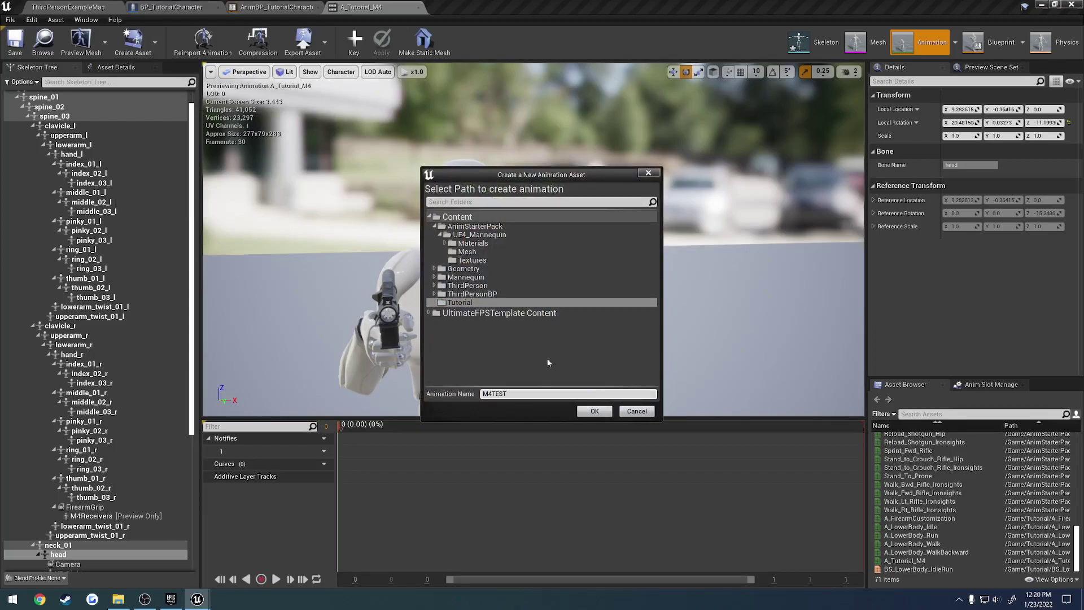
left_click(597, 412)
- In the M4 state of AnimBP_TutorialCharacter, add M4TESTHead, connect it to Output Animation Pose, then compile and save
left_click(265, 7)
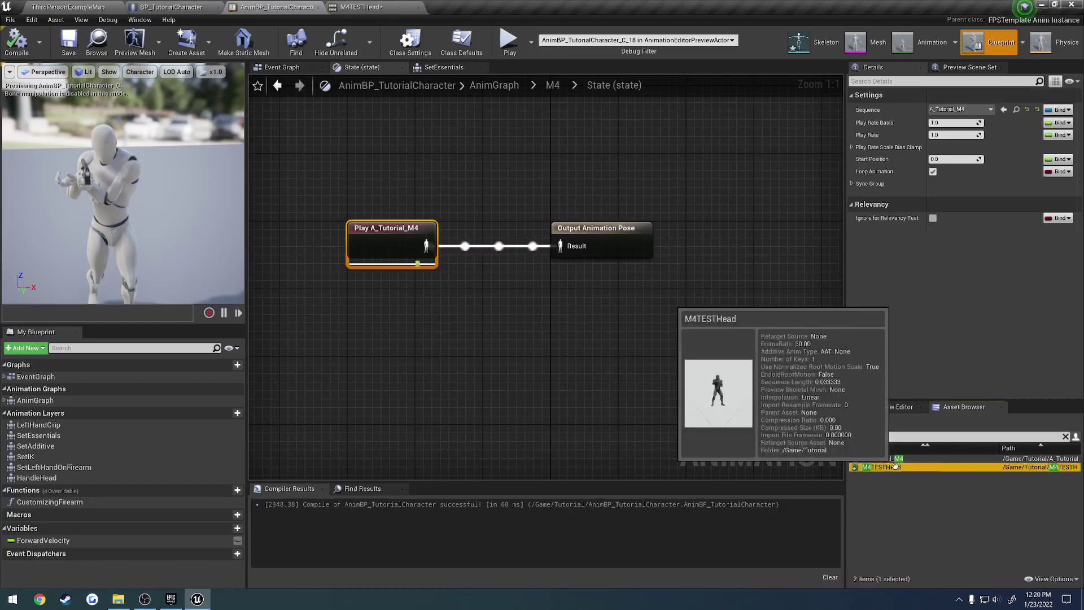
left_click_drag(909, 467, 357, 283)
left_click_drag(431, 305, 560, 247)
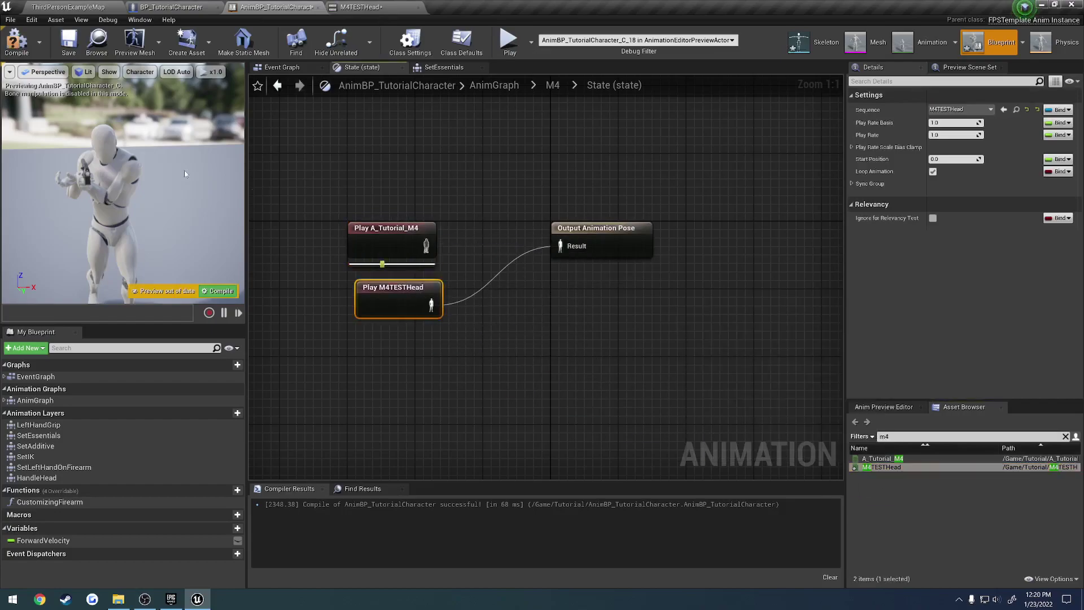
left_click(19, 46)
left_click(69, 43)
- Play the level to test aiming through the rifle sight with the M4TESTHead pose, and stop playing
left_click(69, 7)
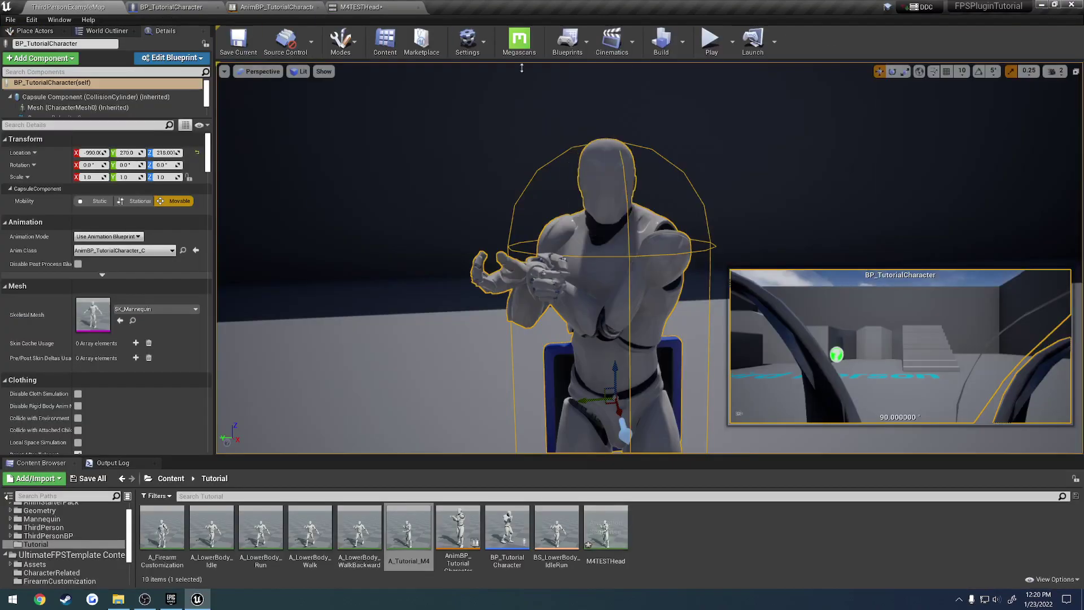
left_click(712, 42)
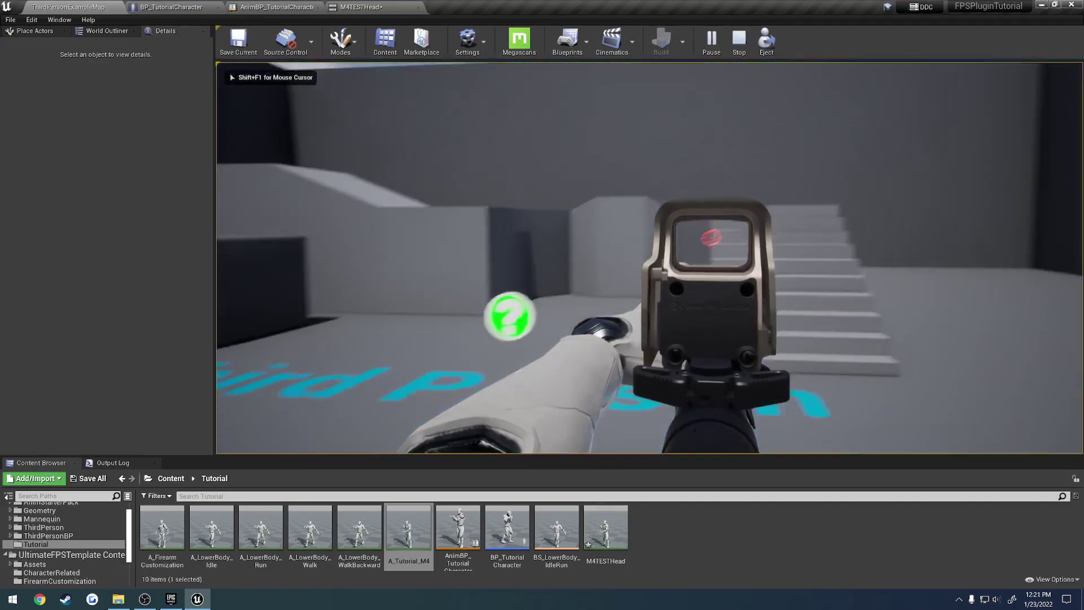
right_click(649, 258)
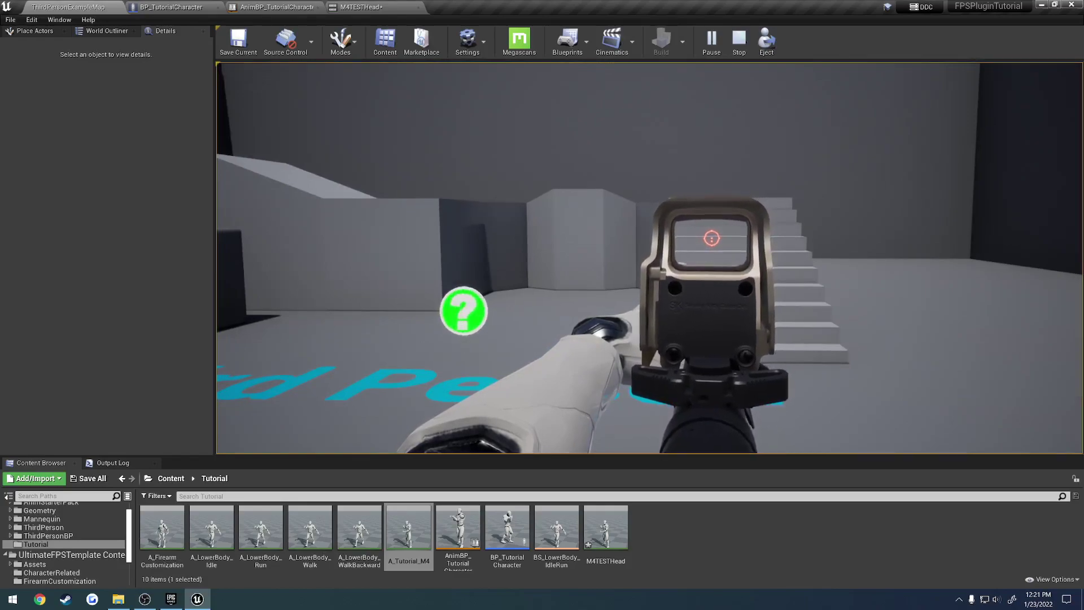
key("Escape")
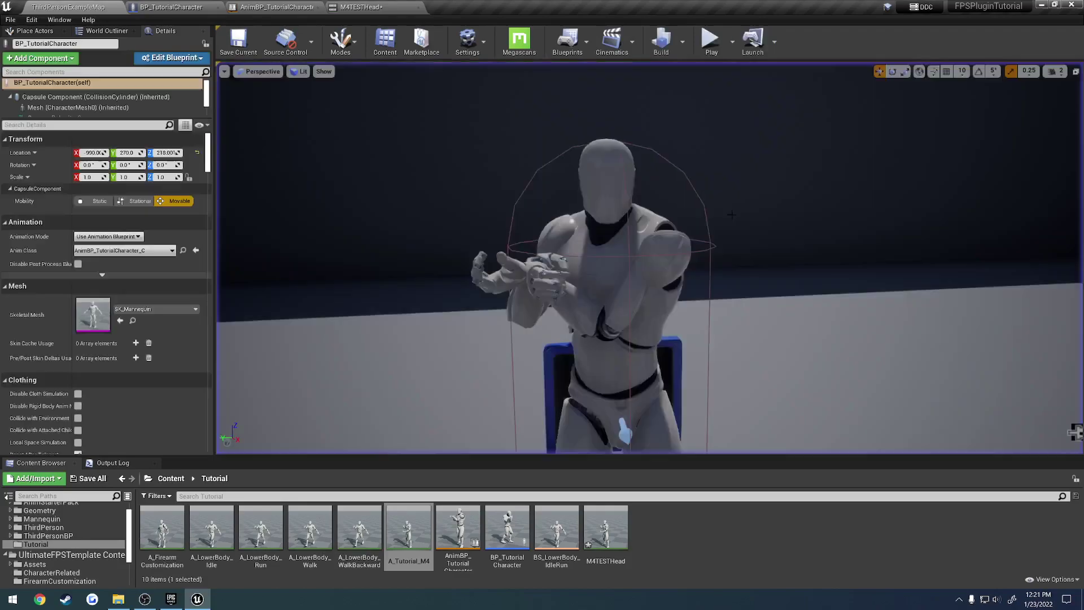
- Turn the head bone in M4TESTHead by about 4 degrees in the view from above
left_click(372, 7)
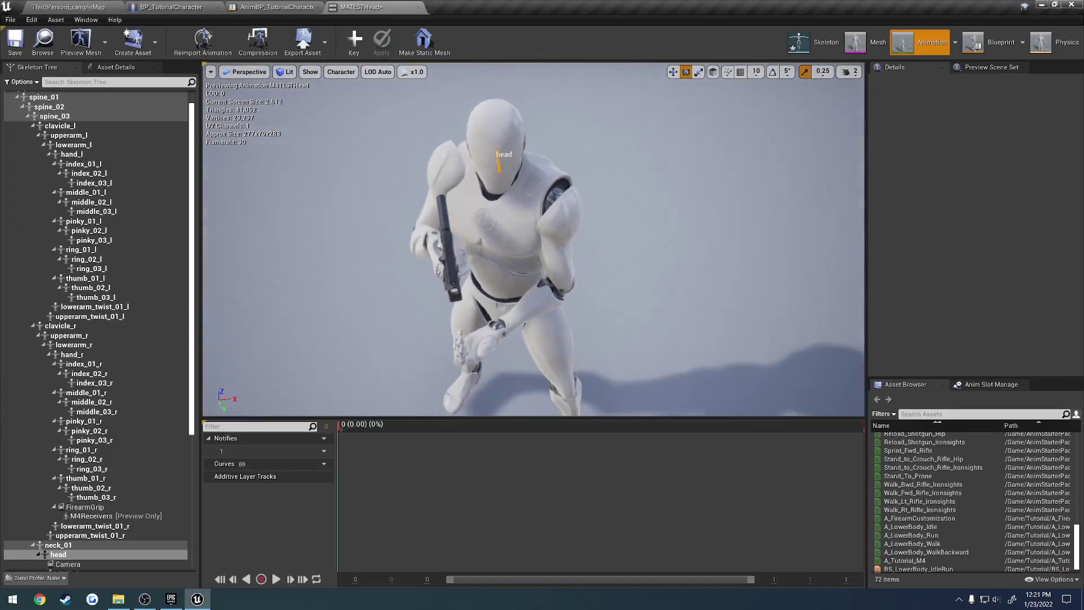
right_click_drag(536, 270, 536, 269)
key("e")
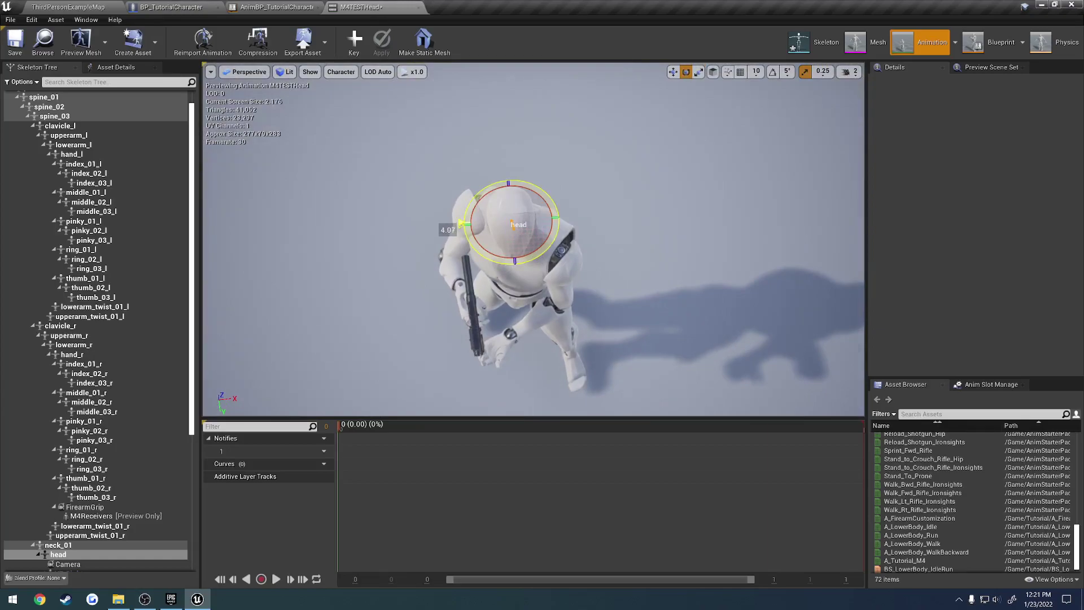
- Create another animation from the current pose in the Tutorial folder, named M4TESTHead2
left_click(155, 42)
mouse_move(161, 70)
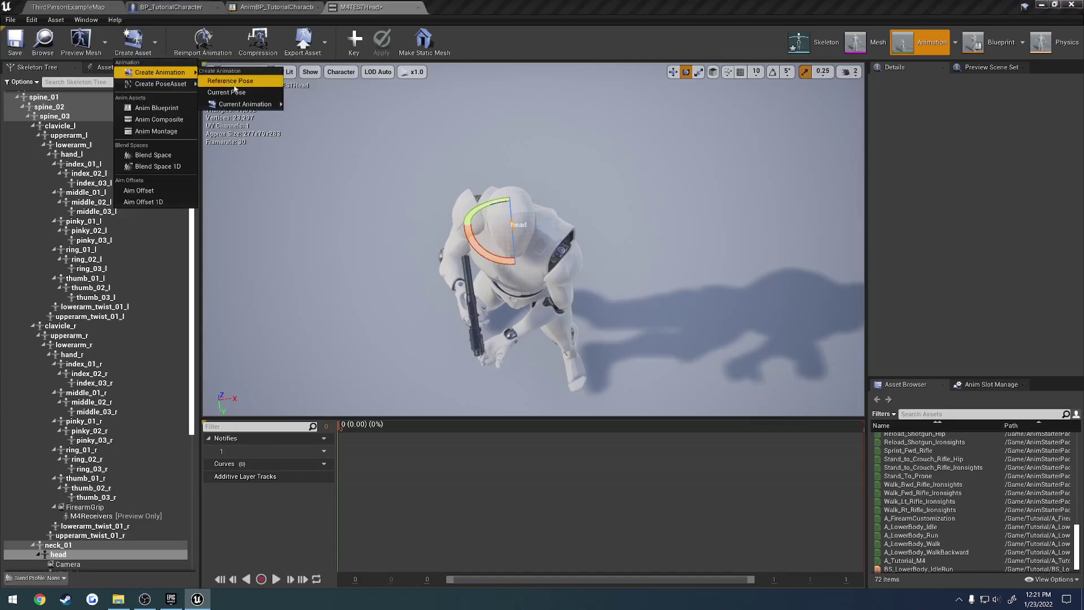
left_click(245, 99)
left_click(598, 394)
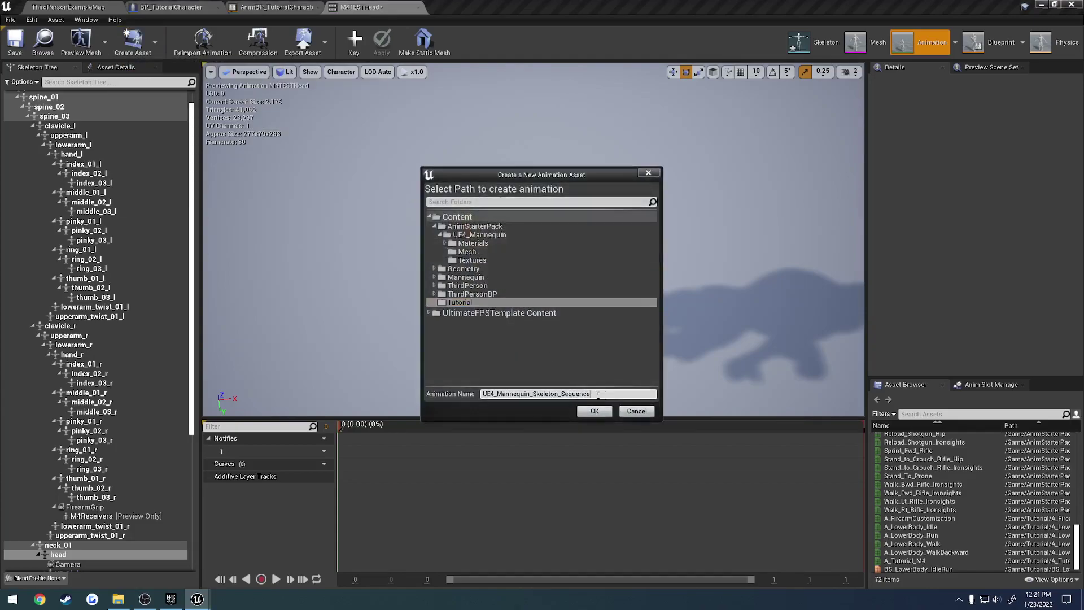
left_click(595, 412)
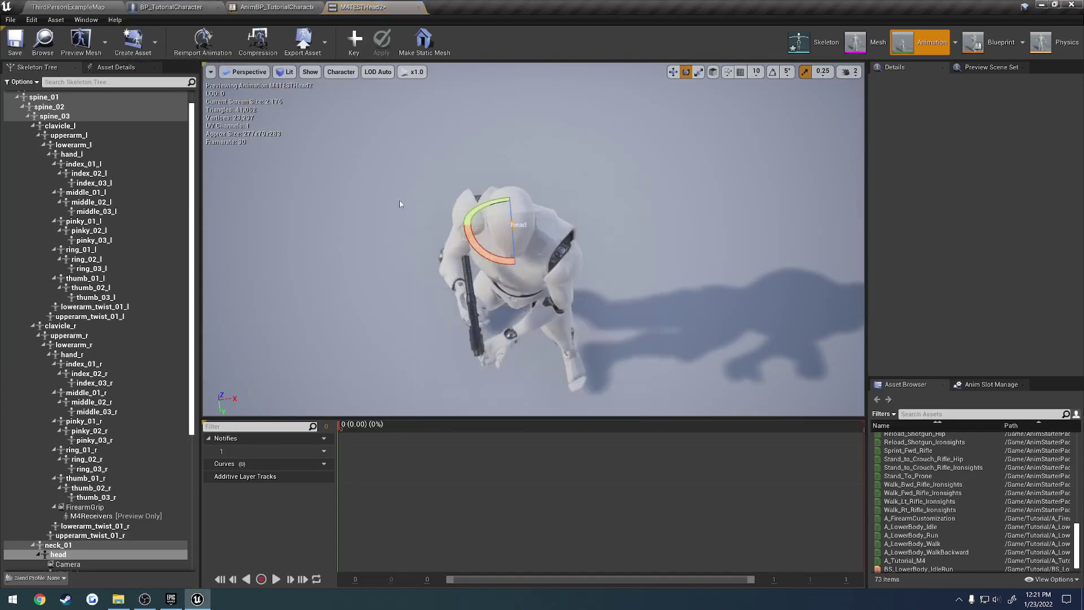
- In AnimBP_TutorialCharacter's M4 state, add M4TESTHead2, connect it to Output Animation Pose in place of M4TESTHead, then compile and save
left_click(257, 6)
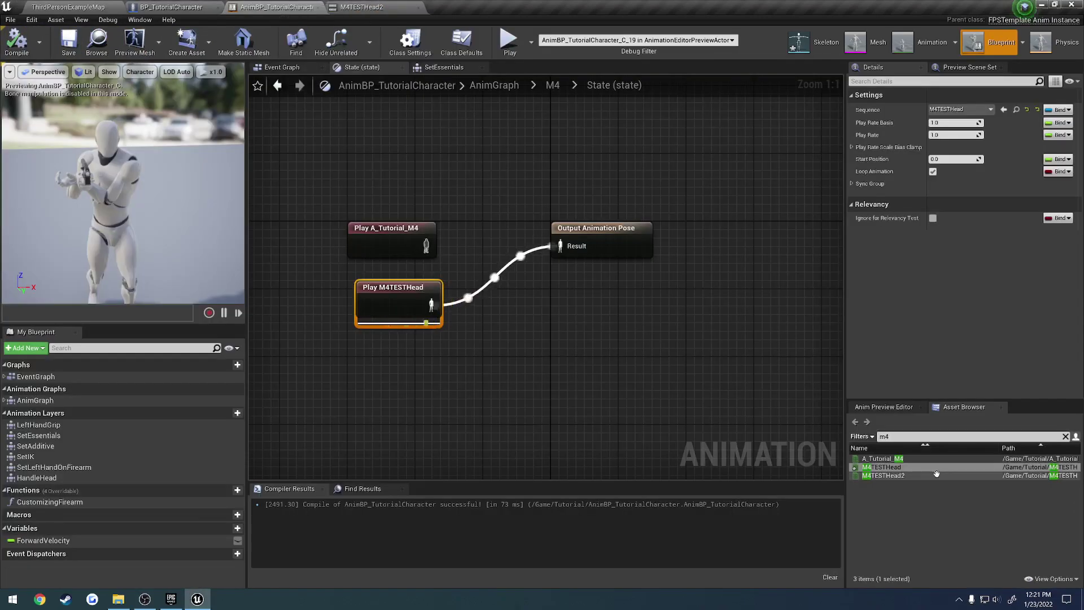
left_click_drag(937, 475, 407, 361)
left_click_drag(531, 262, 560, 246)
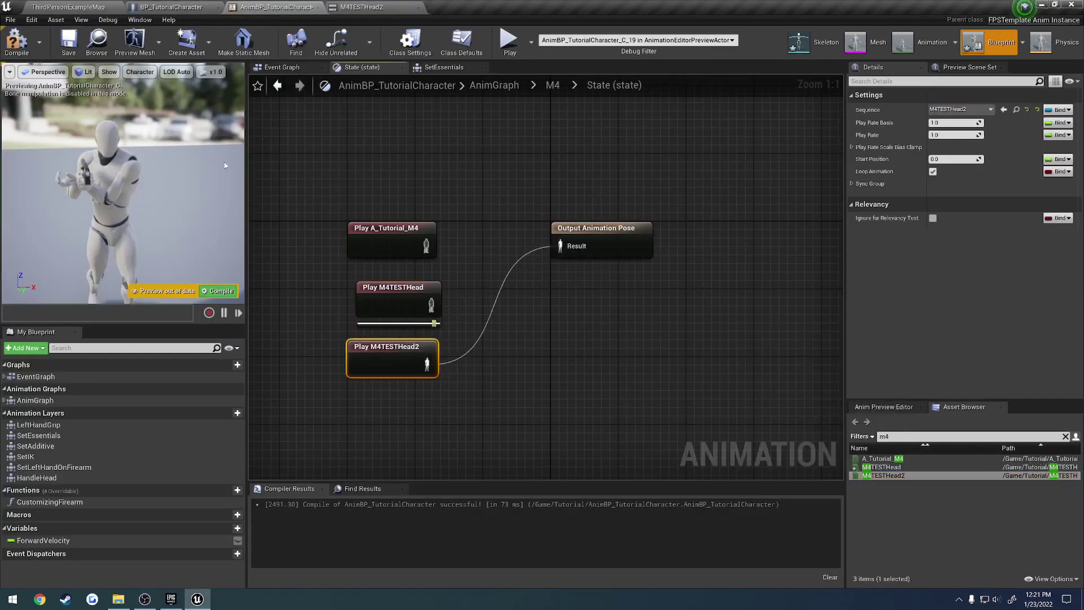
left_click(25, 43)
left_click(68, 43)
- Play the level to test aiming and un-aiming with the M4TESTHead2 pose, and stop playing
left_click(69, 8)
left_click(711, 41)
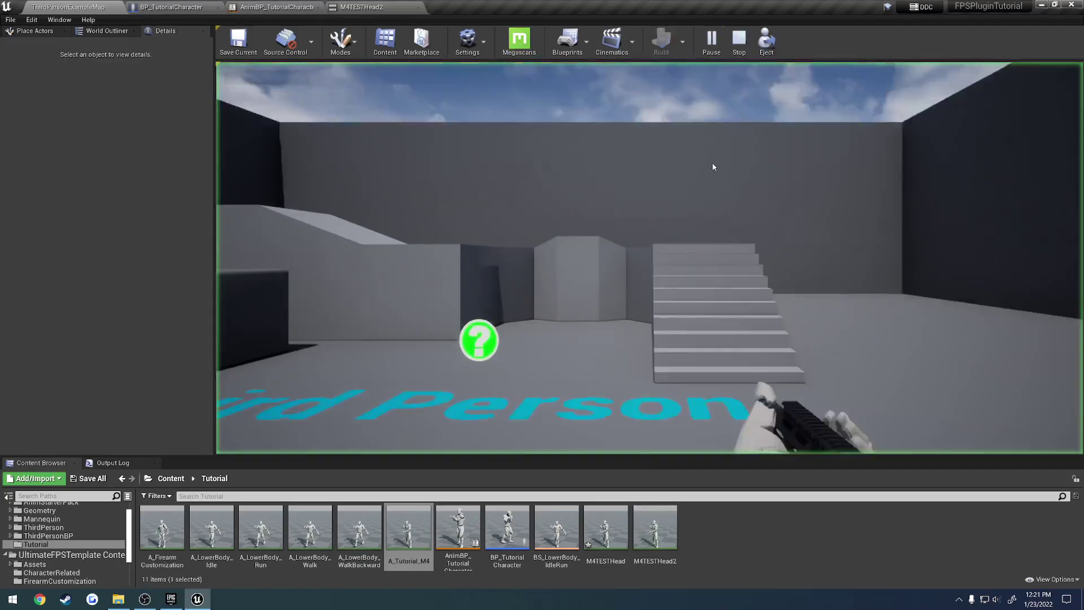
right_click(714, 167)
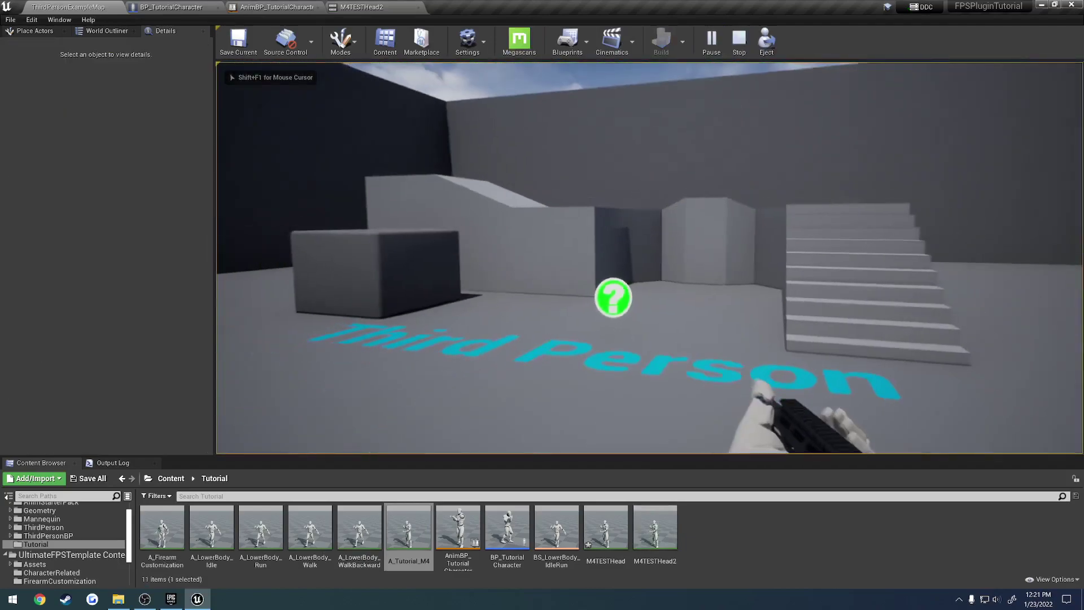
right_click(650, 258)
key("Escape")
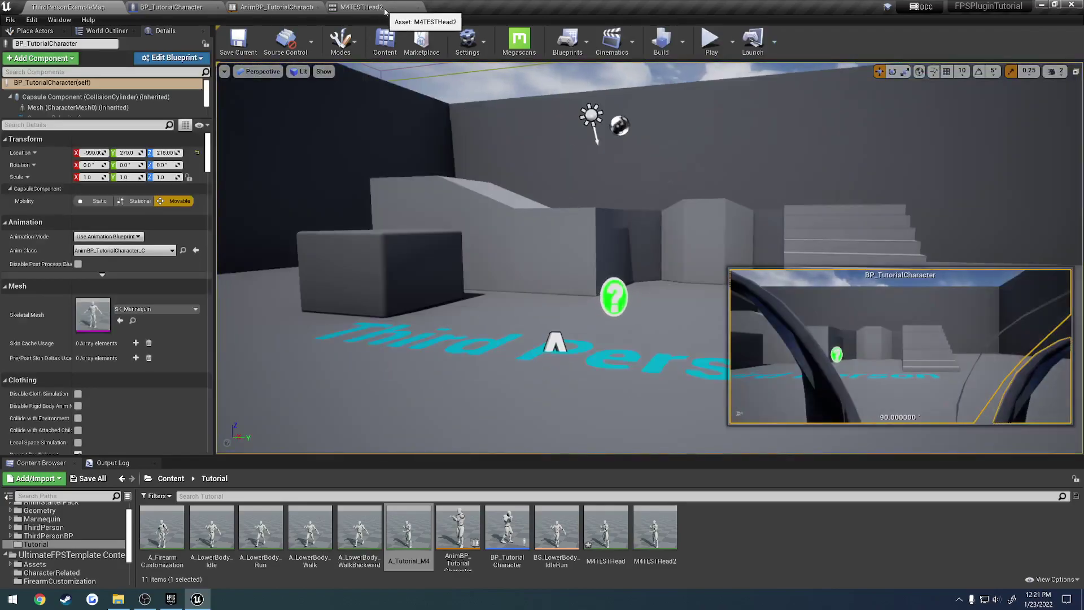
- Close M4TESTHead2, delete the A_Tutorial_M4 and M4TESTHead nodes from the M4 state, align Play M4TESTHead2 with the output, then compile and save
left_click(419, 8)
left_click(292, 8)
left_click_drag(449, 318, 315, 207)
key("Delete")
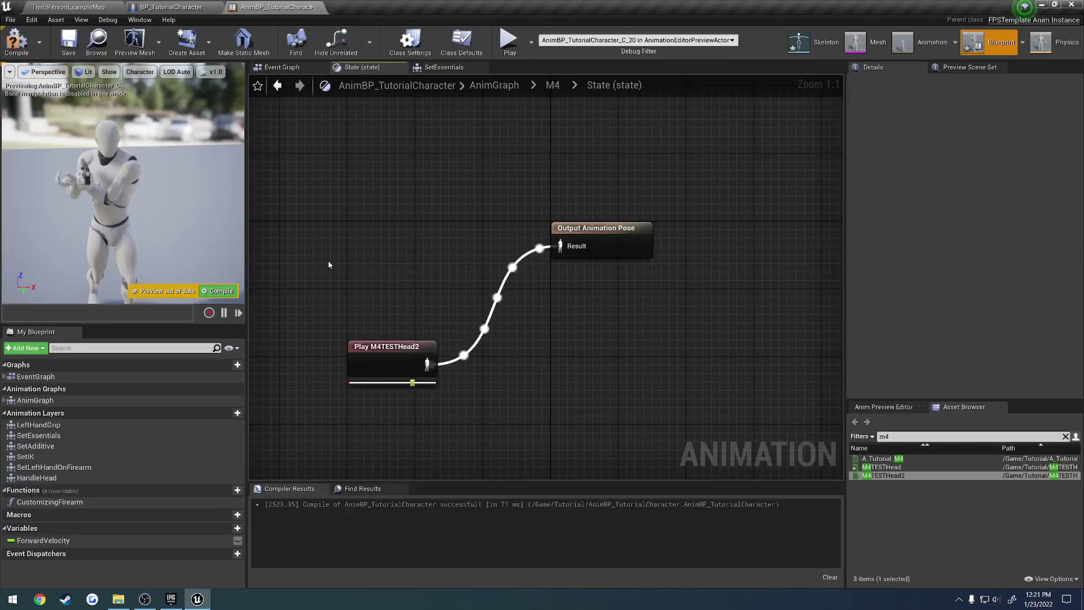
left_click_drag(390, 346, 388, 228)
left_click(17, 40)
left_click(69, 40)
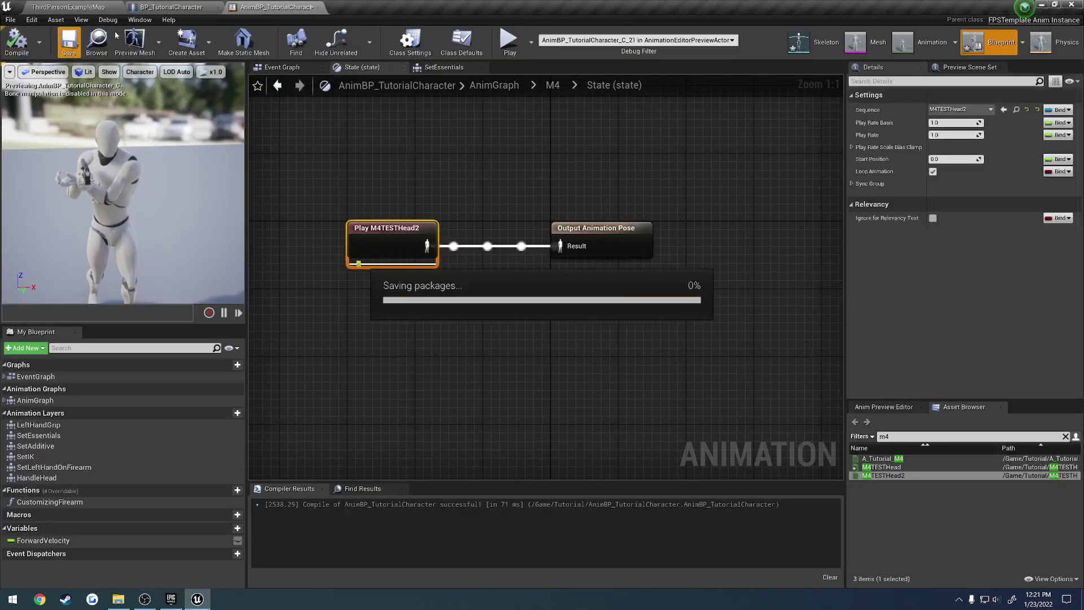
- Force delete the M4TESTHead and A_Tutorial_M4 animations from the level's Tutorial content folder
left_click(85, 7)
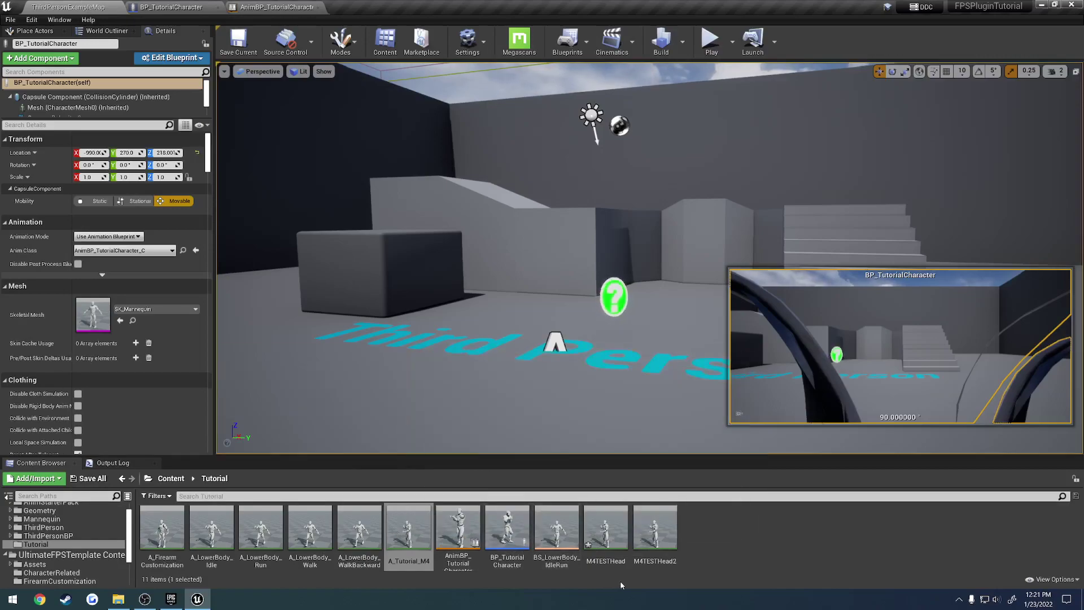
left_click(609, 534)
key("Delete")
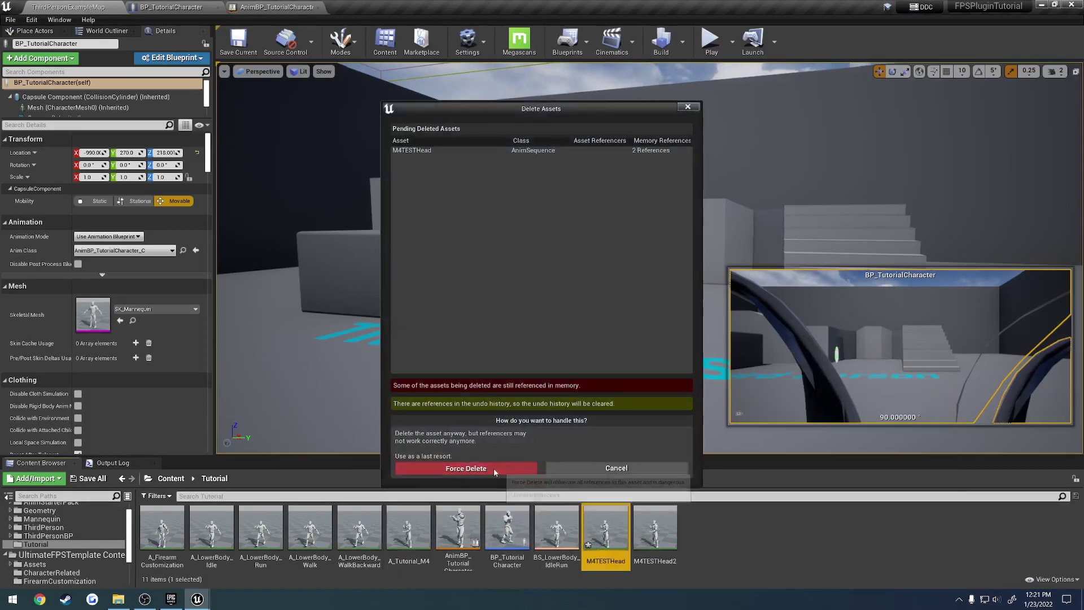
left_click(497, 468)
left_click(404, 539)
left_click(408, 561)
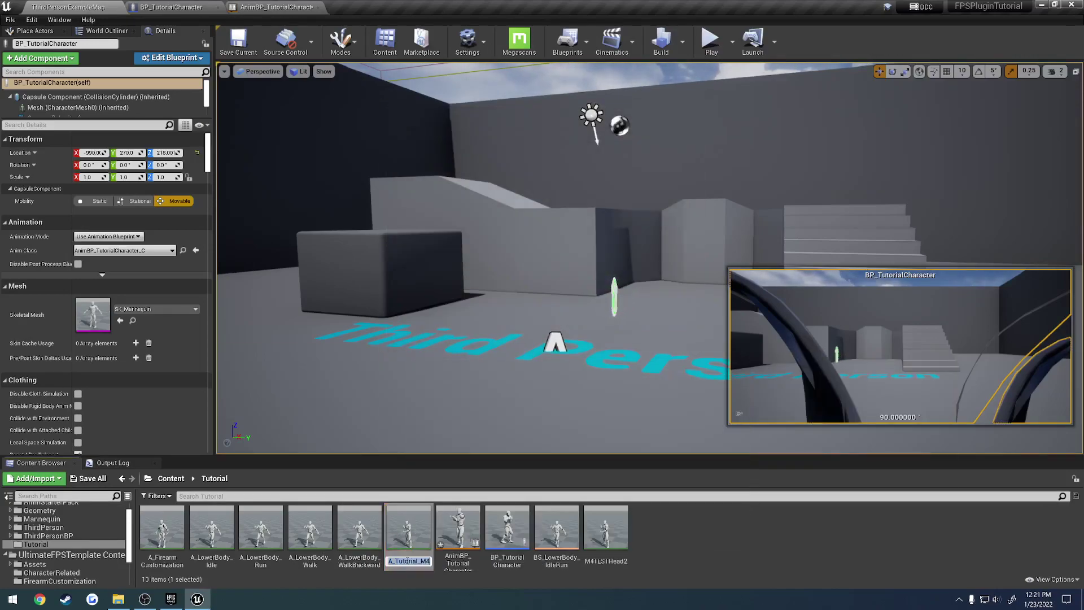
key("Delete")
left_click(468, 471)
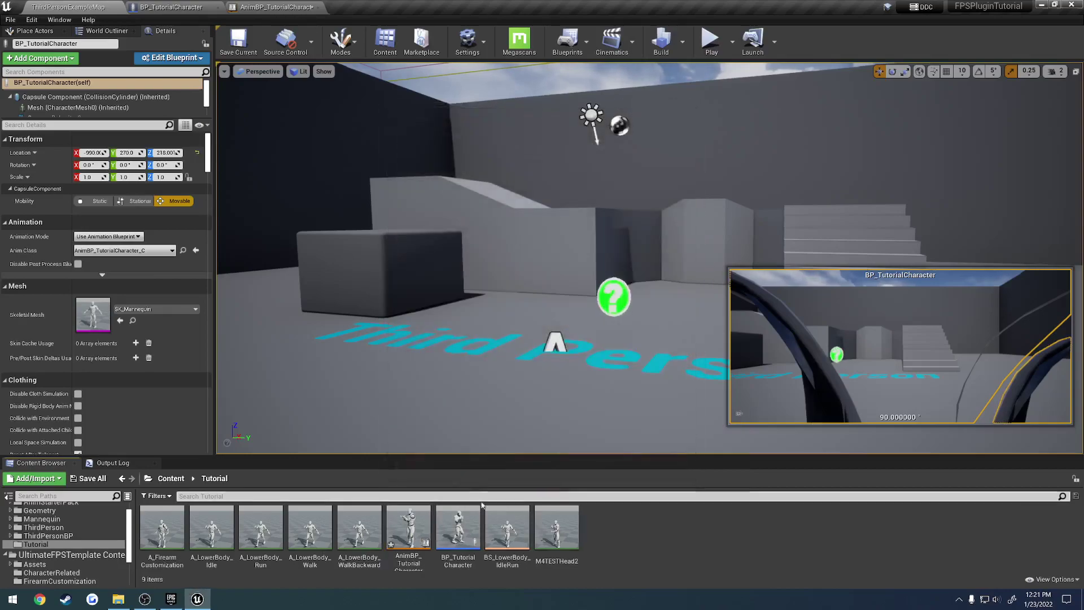
- Rename the M4TESTHead2 animation in the Tutorial folder as A_Tutorial_M4 and save all changes
left_click(559, 531)
left_click(576, 561)
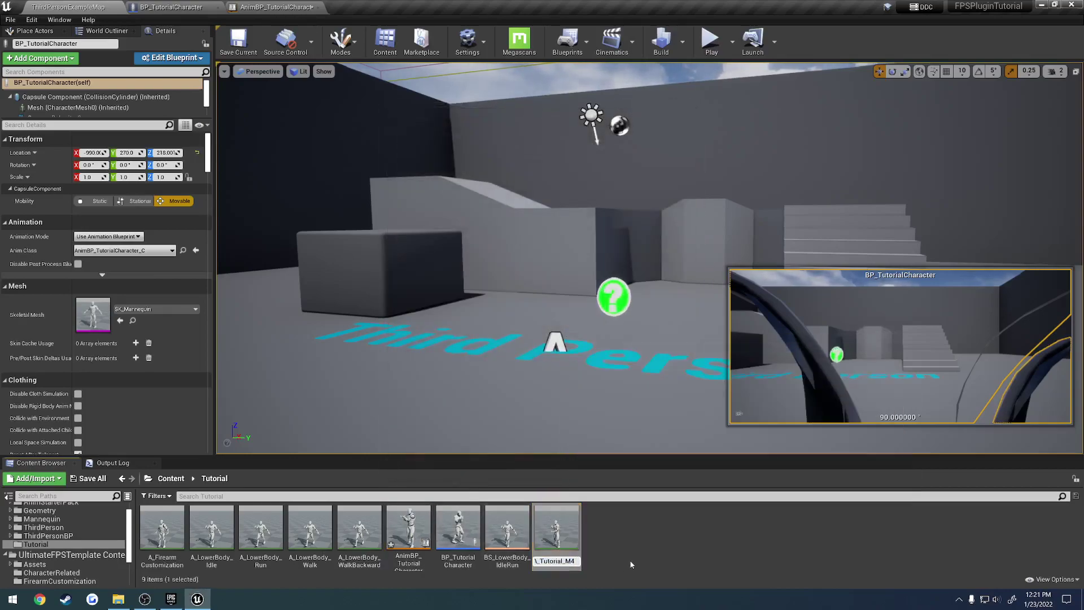
key("Return")
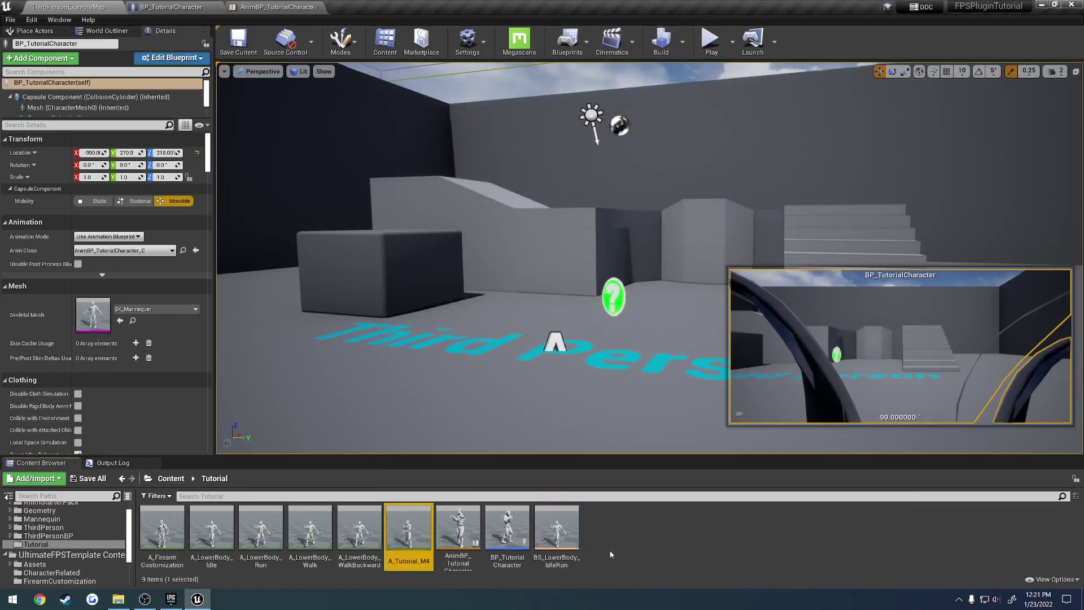
left_click(12, 24)
left_click(39, 109)
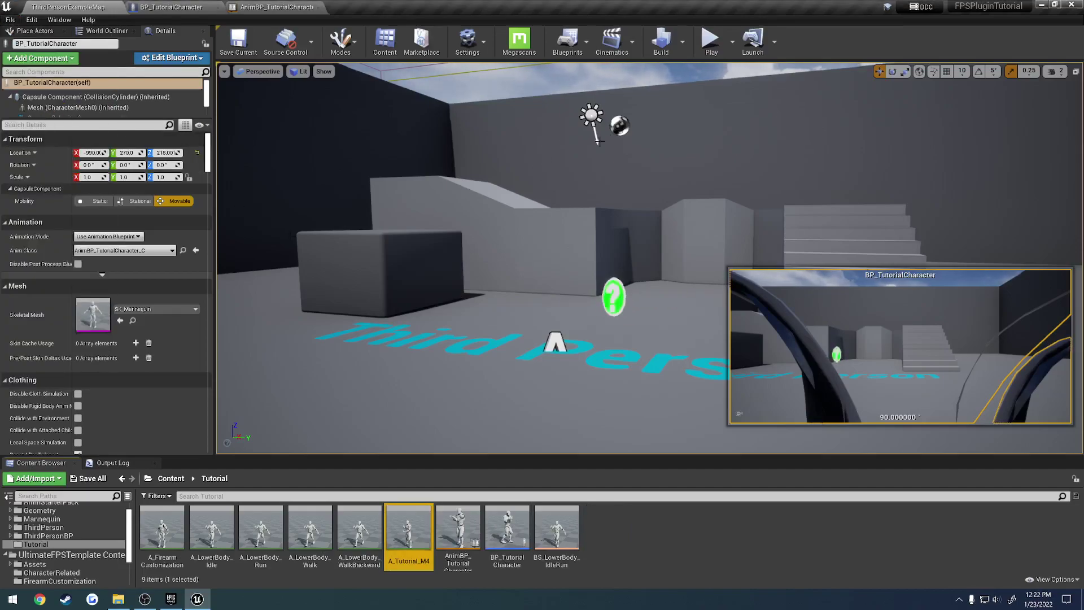
- Play the level to check aiming with the renamed A_Tutorial_M4 pose, and stop playing
left_click(710, 39)
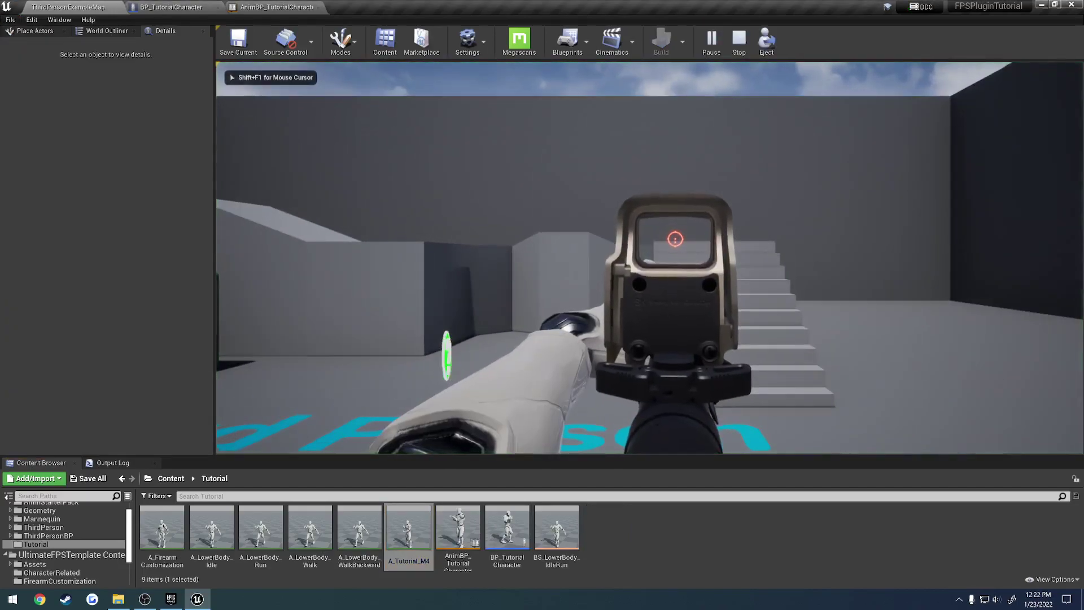
key("Escape")
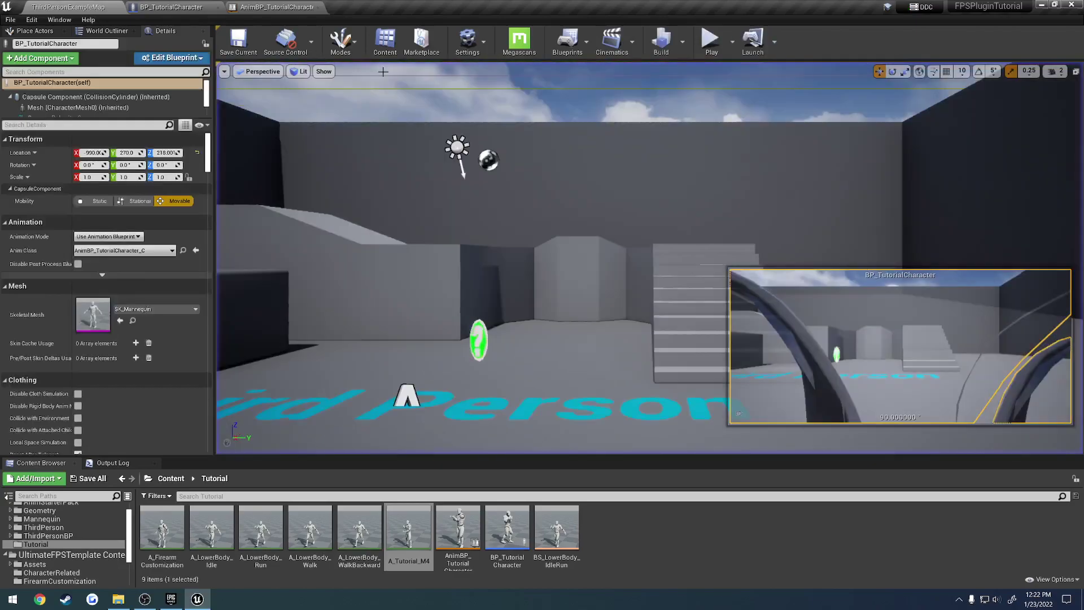
- In AnimBP_TutorialCharacter's SetEssentials layer, set the Alpha of the head bone's Transform (Modify) Bone node to 1.0 and compile
left_click(276, 7)
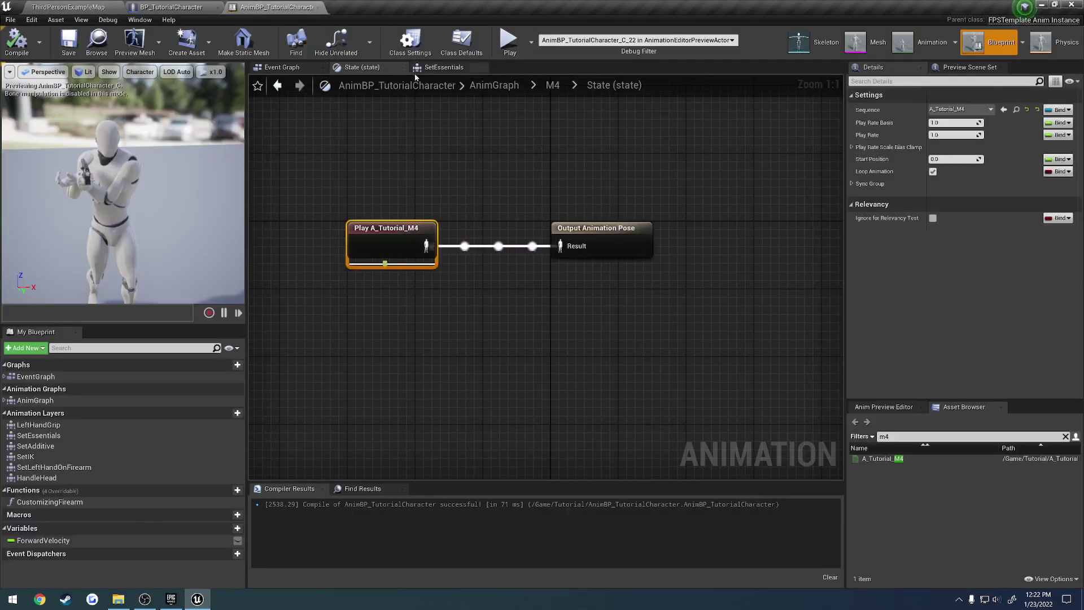
left_click(496, 87)
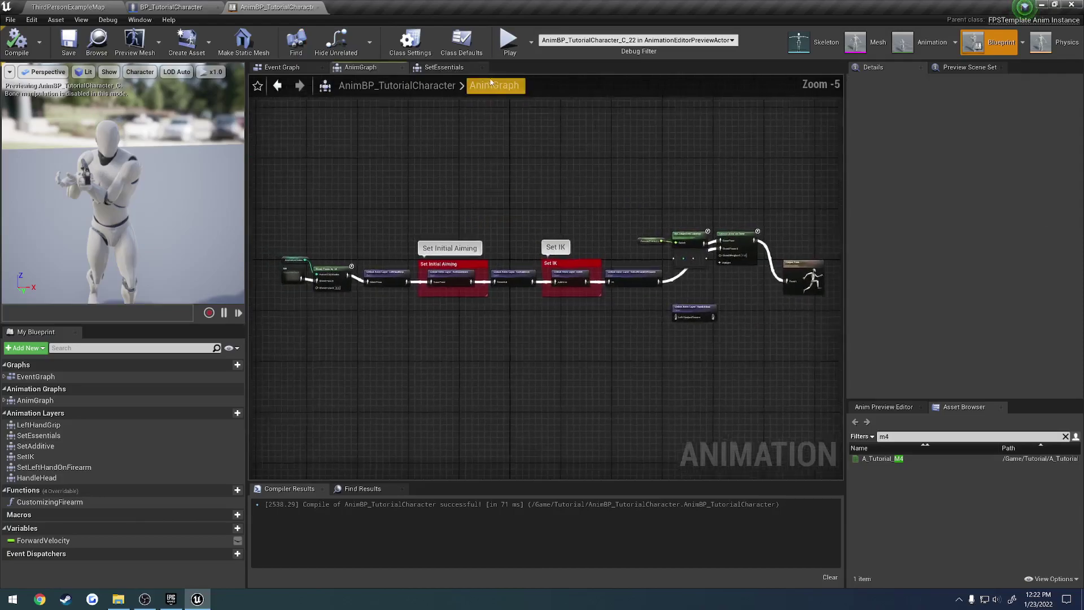
scroll(492, 254, "up", 5)
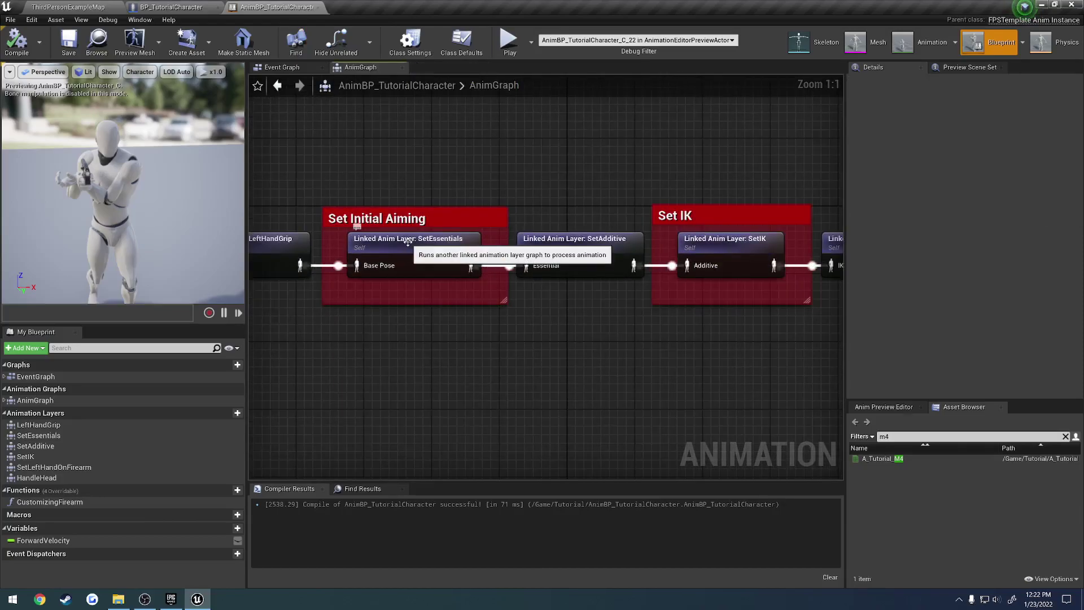
double_click(431, 252)
scroll(470, 299, "up", 3)
scroll(470, 297, "up", 3)
right_click_drag(594, 312, 461, 313)
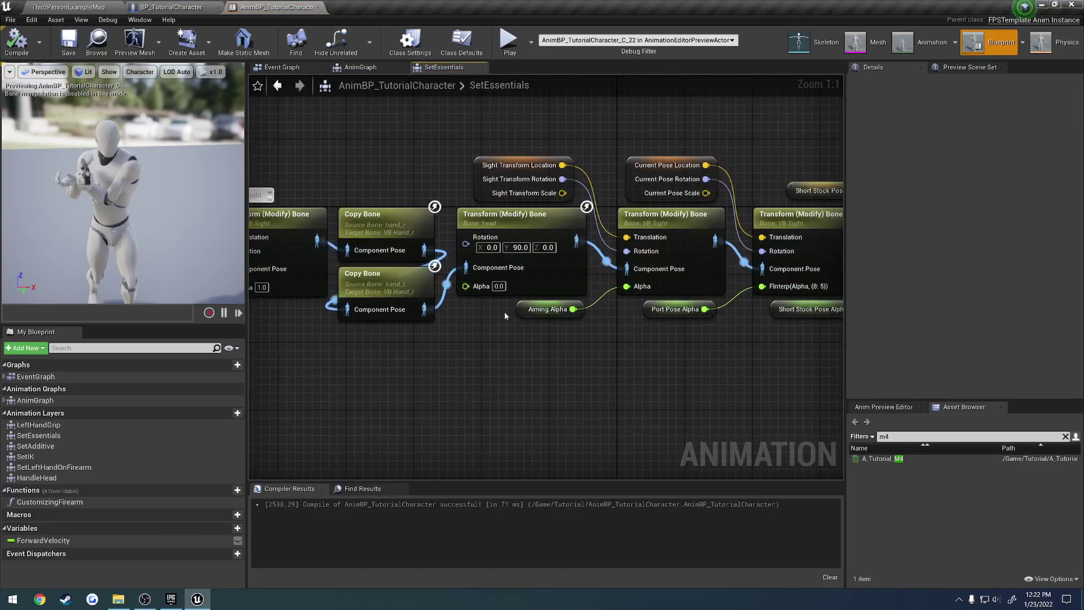
left_click(469, 276)
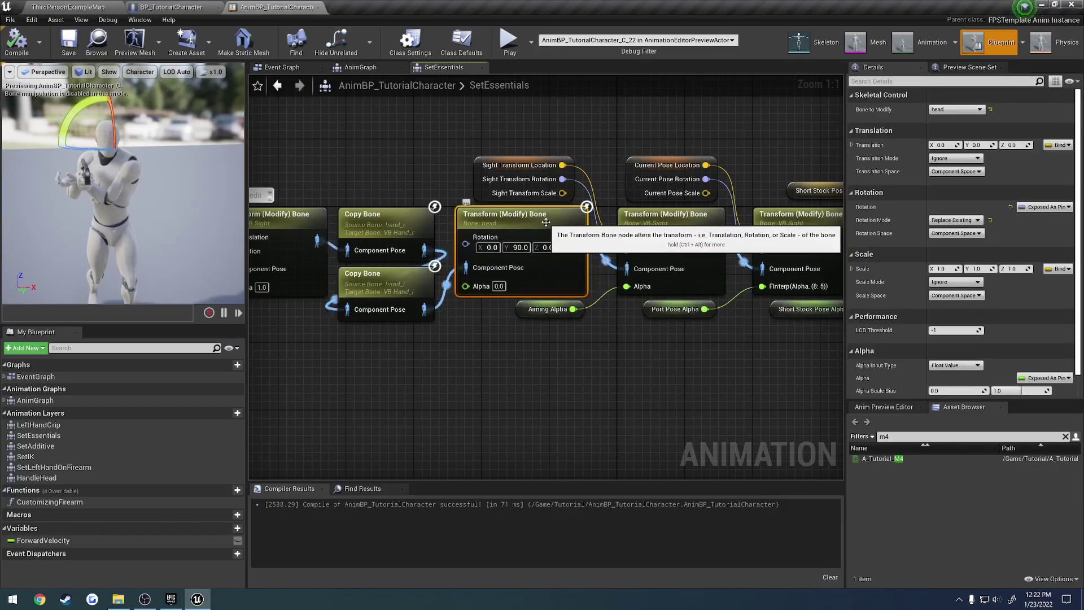
left_click(498, 286)
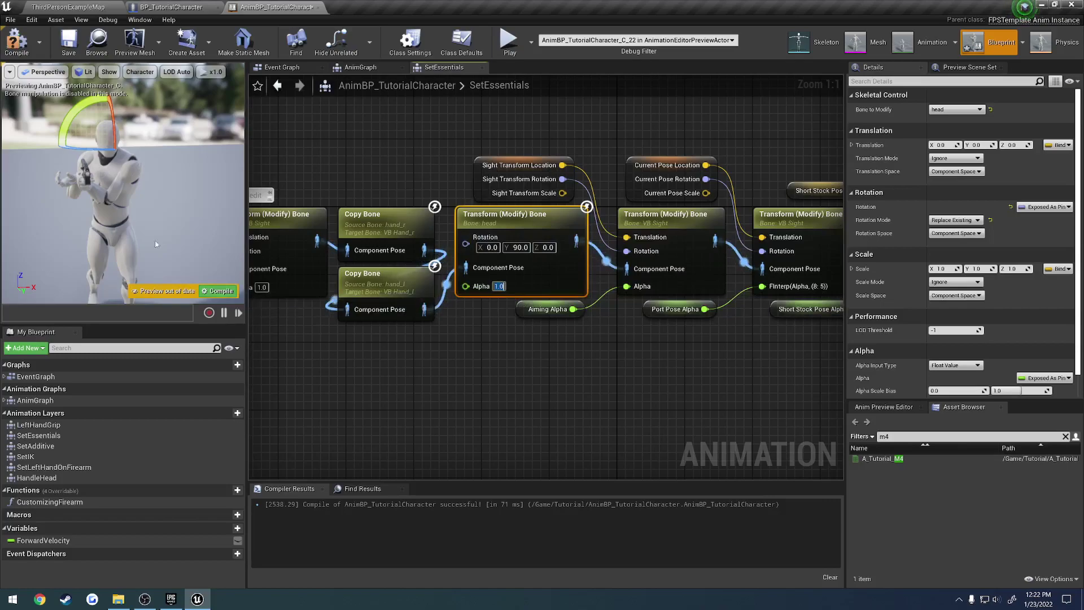
left_click(219, 291)
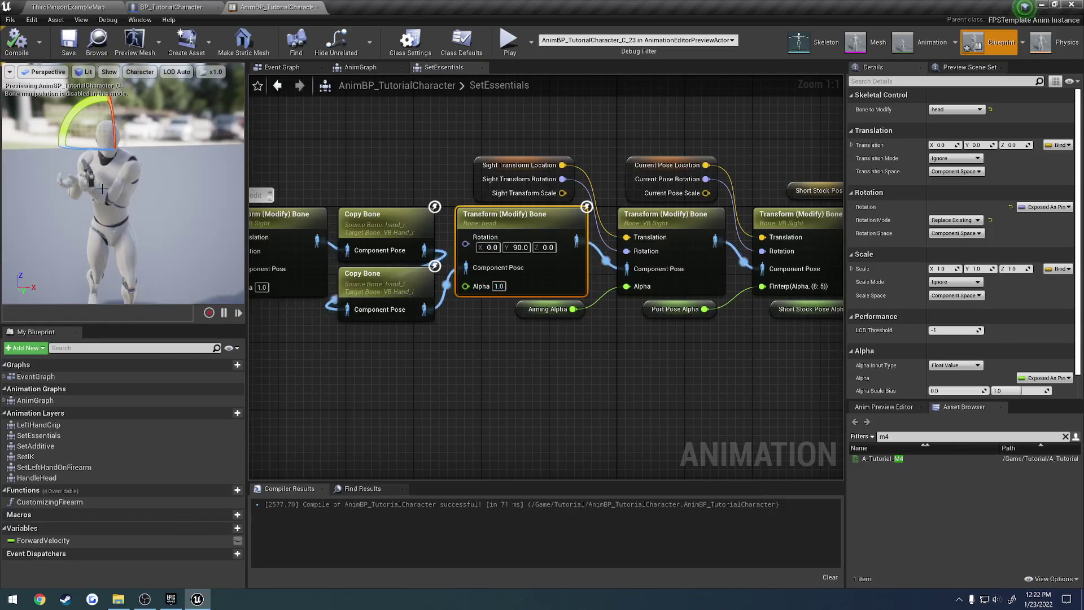
- Play the level, aim the rifle, and eject from the character to examine its head and aiming pose from outside
left_click(82, 7)
left_click(704, 177)
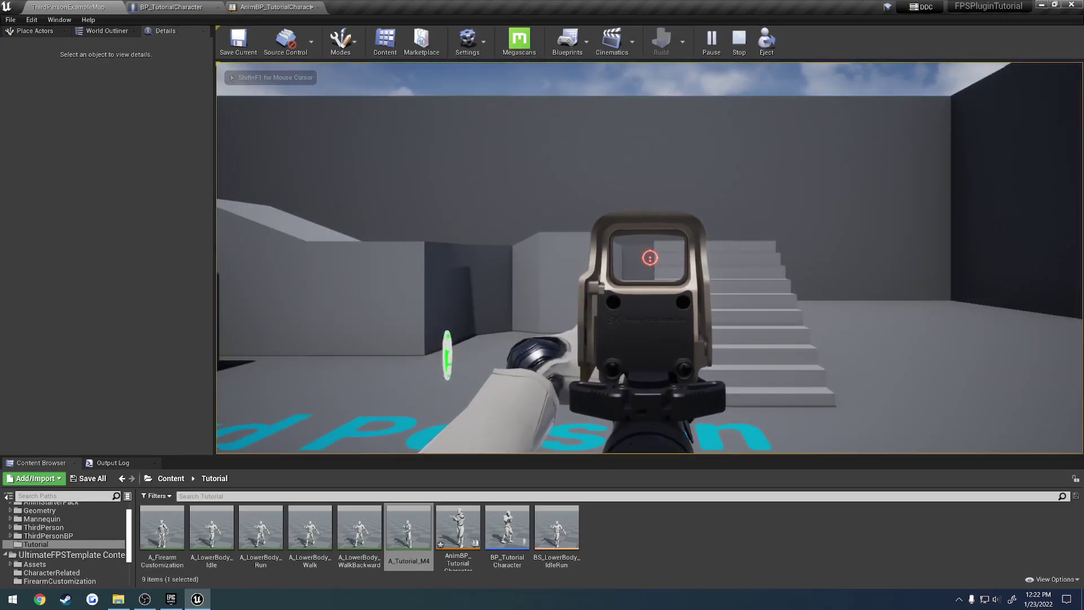
key("F8")
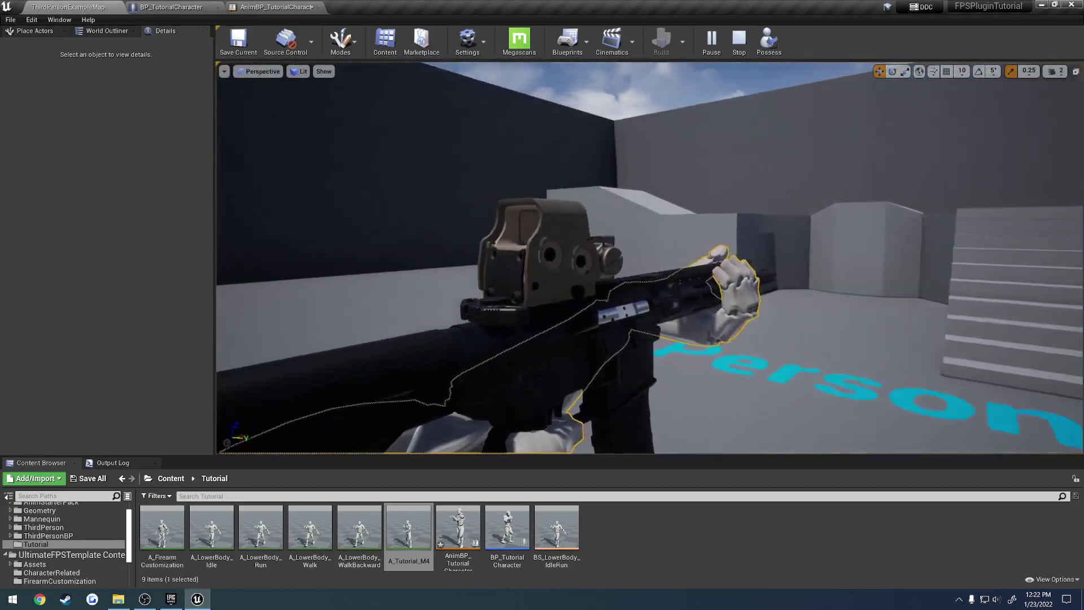
right_click_drag(650, 258, 745, 270)
key("s")
key("d")
key("a")
key("f")
key("w")
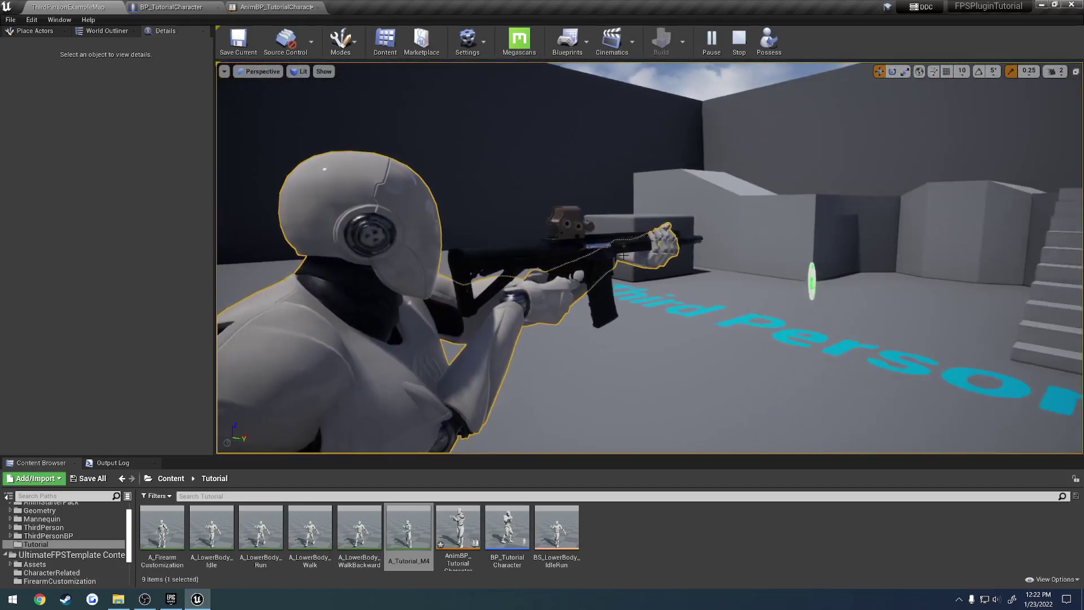
- Possess the character again, test aiming while looking around the level, and stop playing
left_click(770, 39)
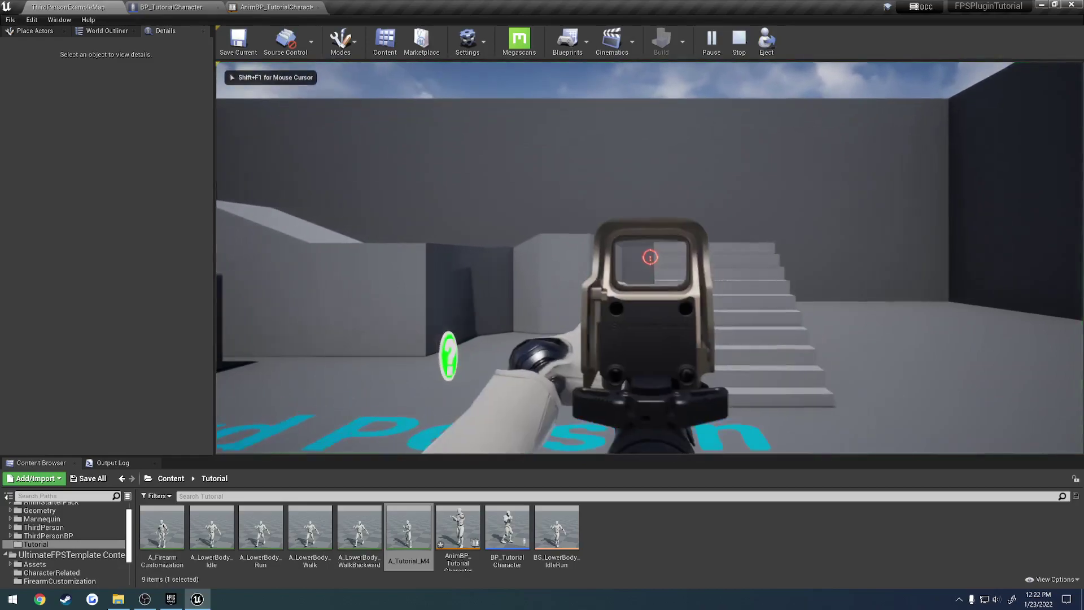
right_click(650, 258)
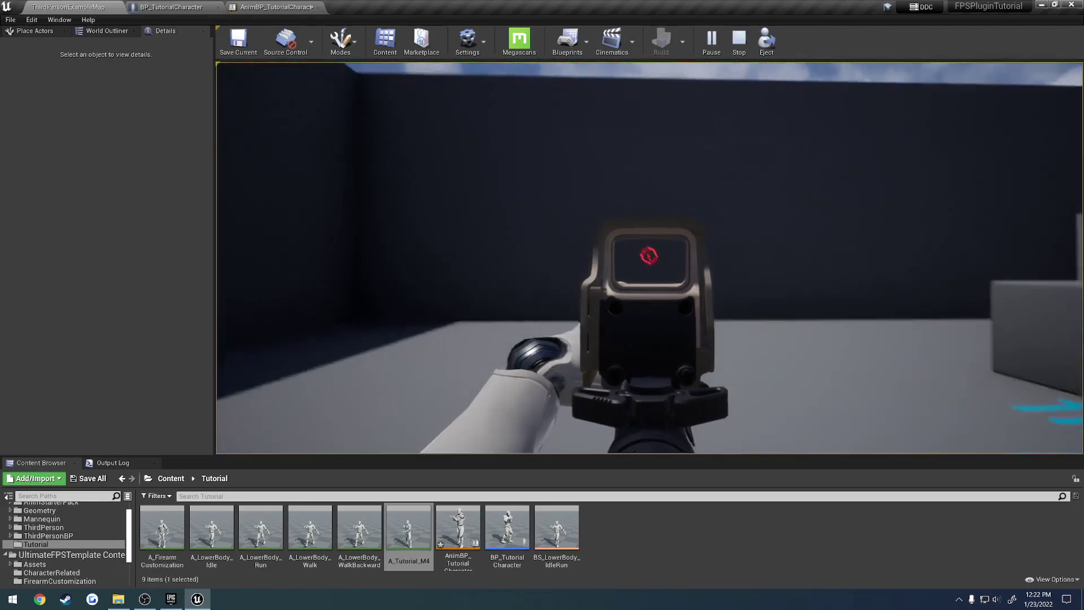
key("Escape")
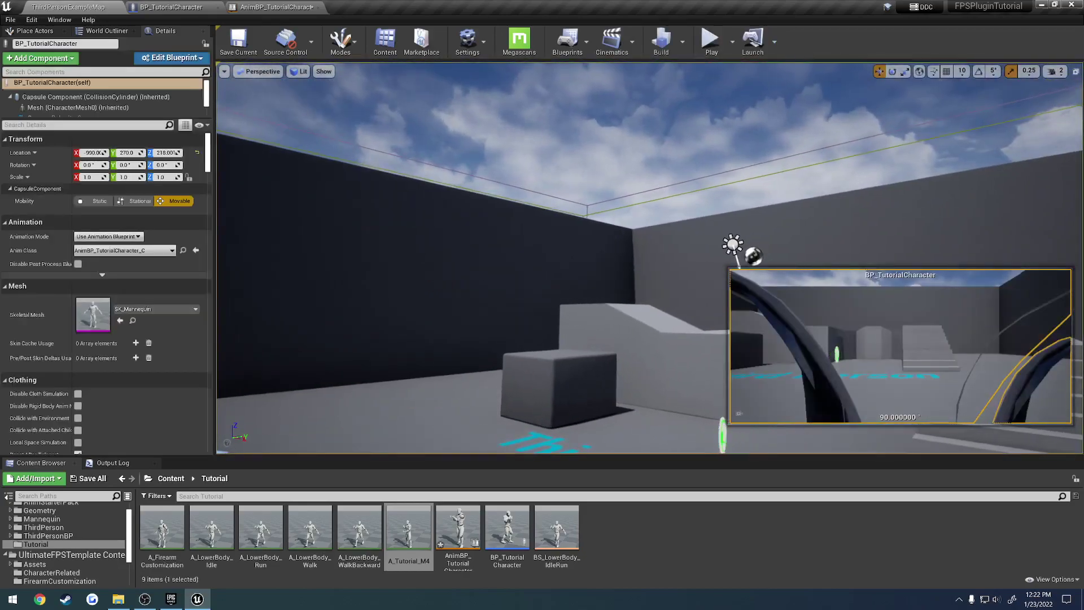
- On the PostProcessVolume, enable the Motion Blur overrides Amount, Max, Target FPS and Per Object Size and set all four to 0
left_click(315, 138)
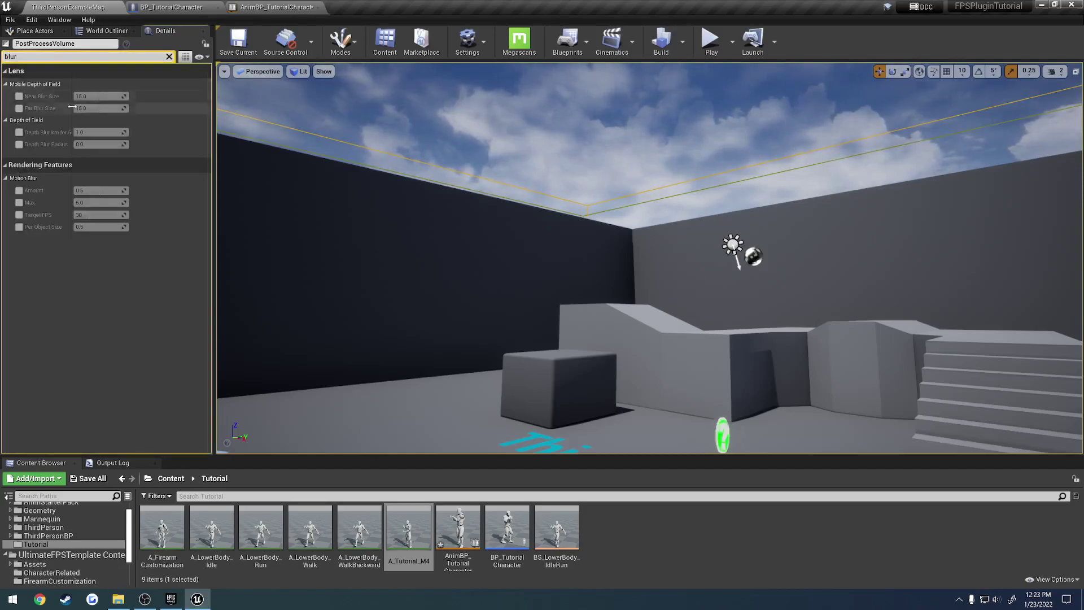
left_click(18, 203)
left_click(19, 214)
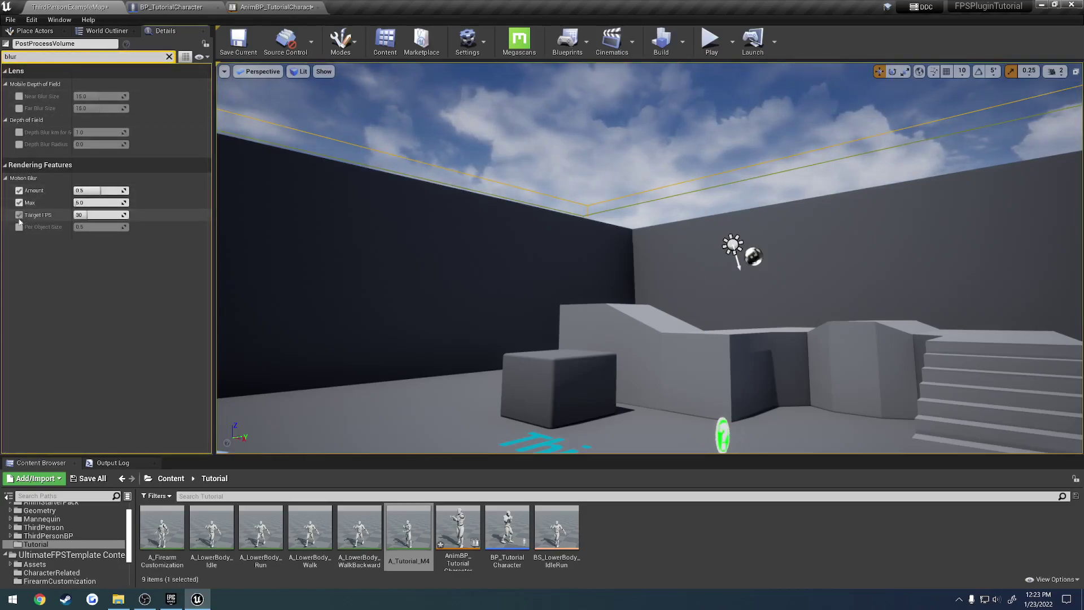
left_click(19, 226)
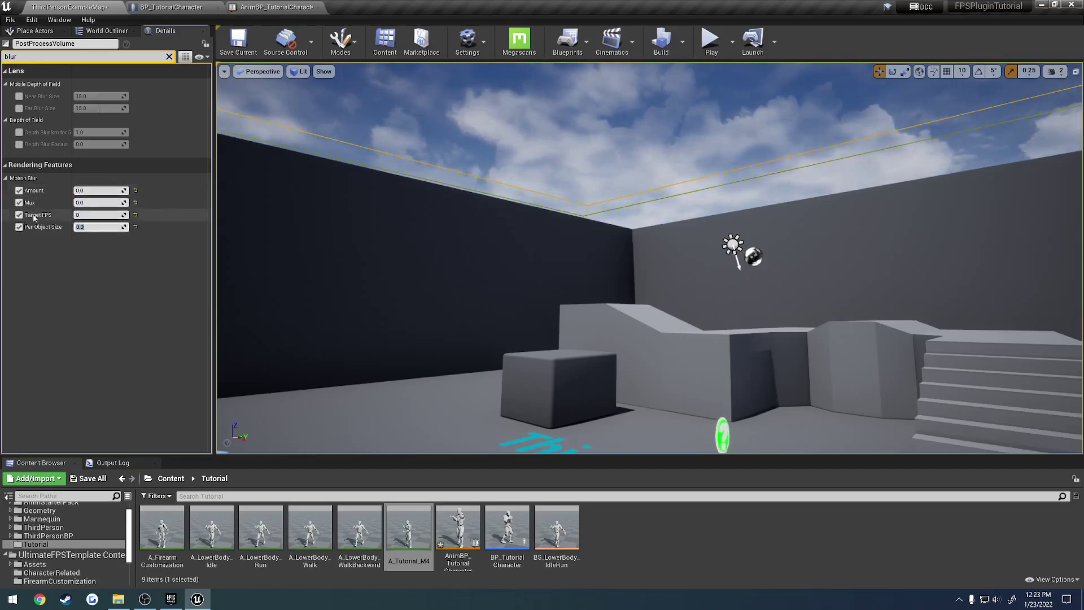
- Play the level to test aiming without motion blur, and eject to examine the rifle and arms up close for clipping
left_click(710, 39)
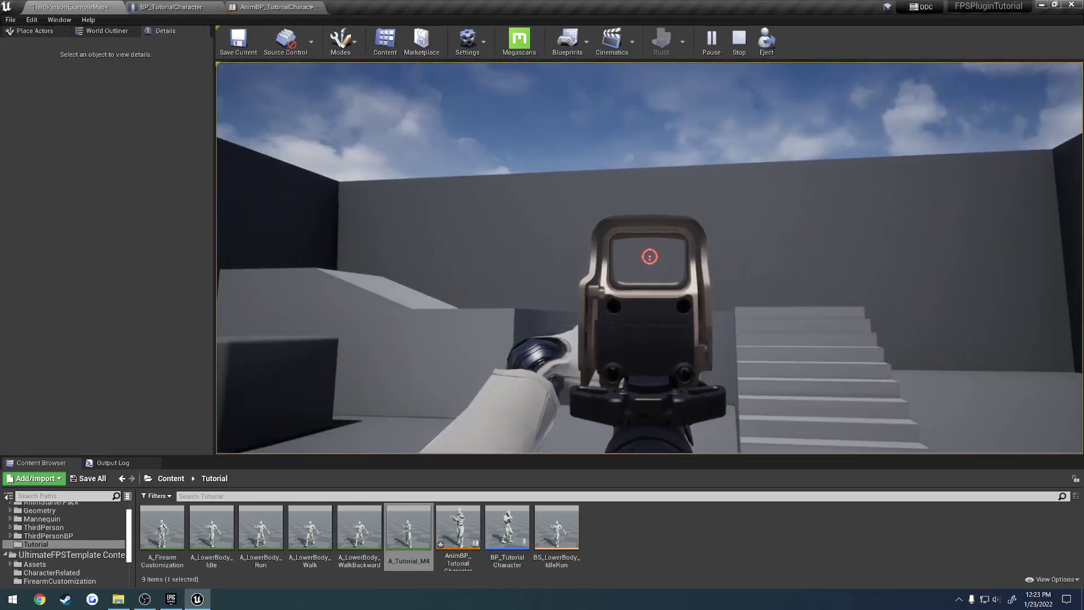
right_click(649, 258)
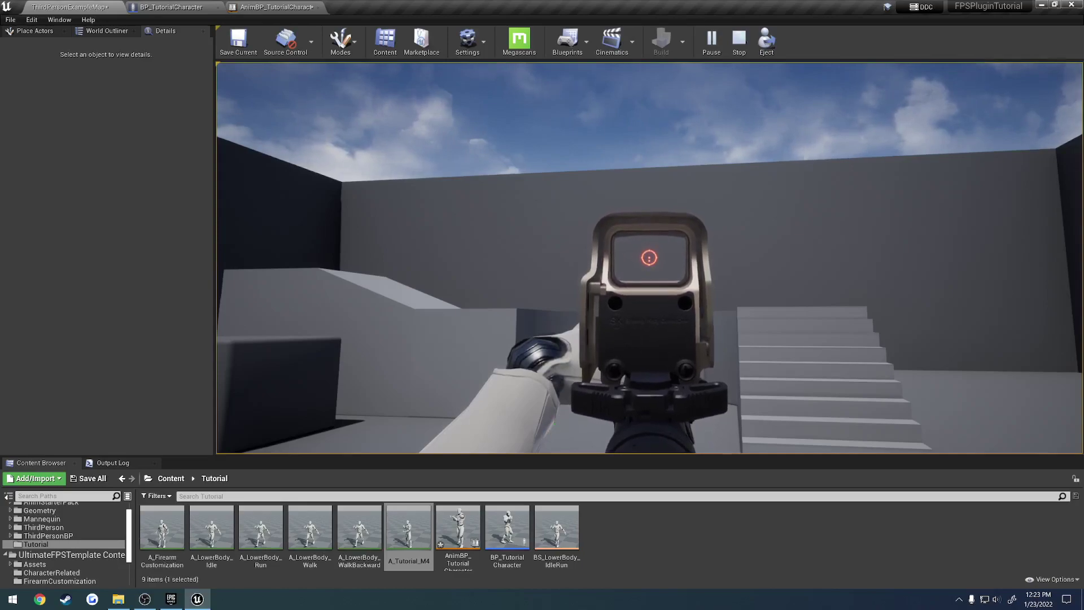
key("F8")
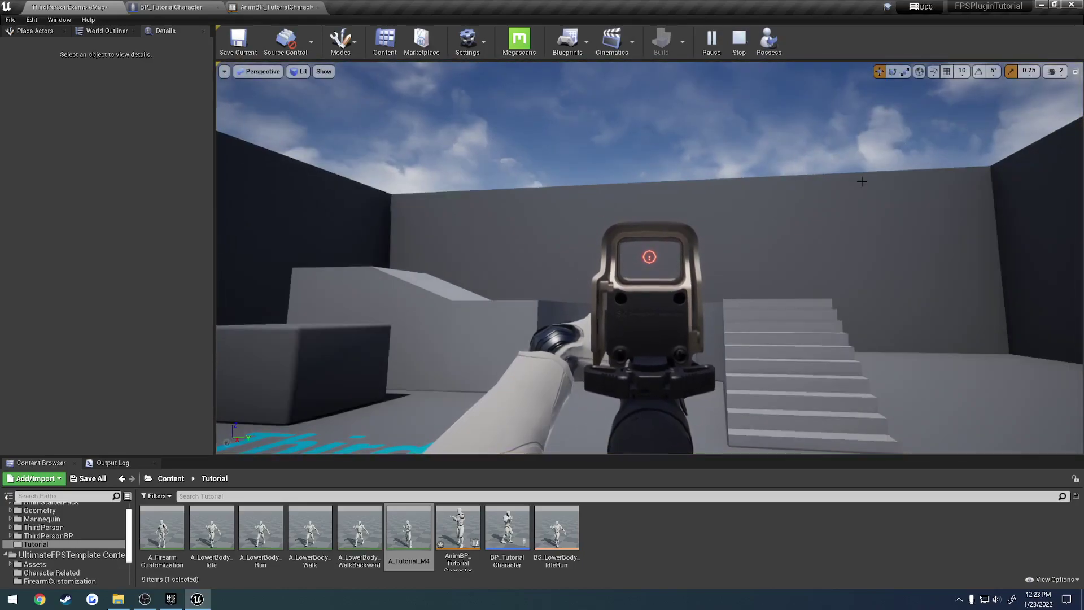
key("q")
right_click_drag(650, 258, 650, 327)
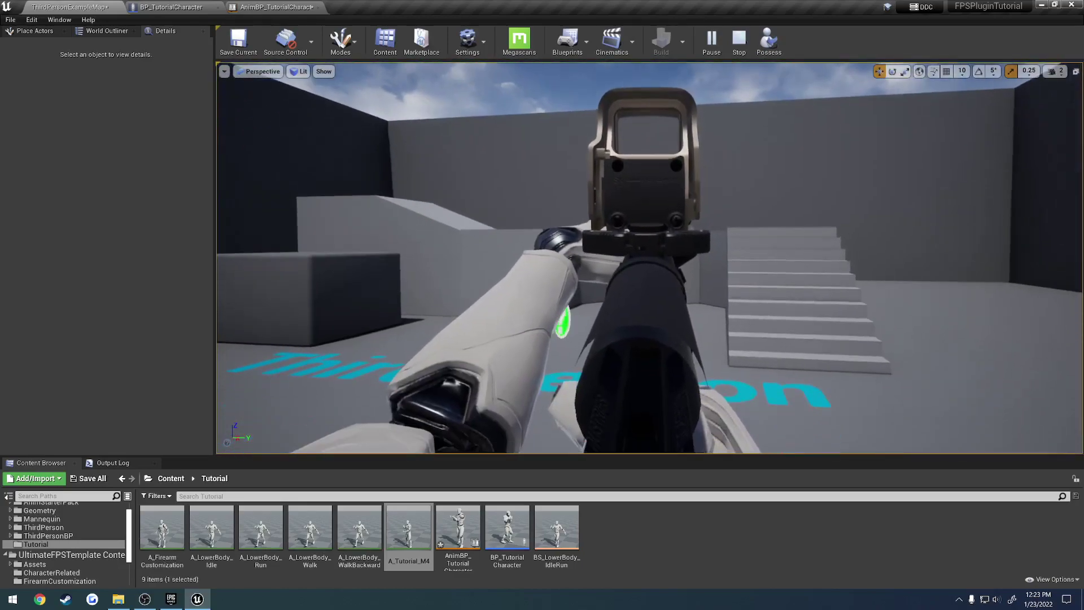
key("q")
right_click_drag(650, 258, 638, 316)
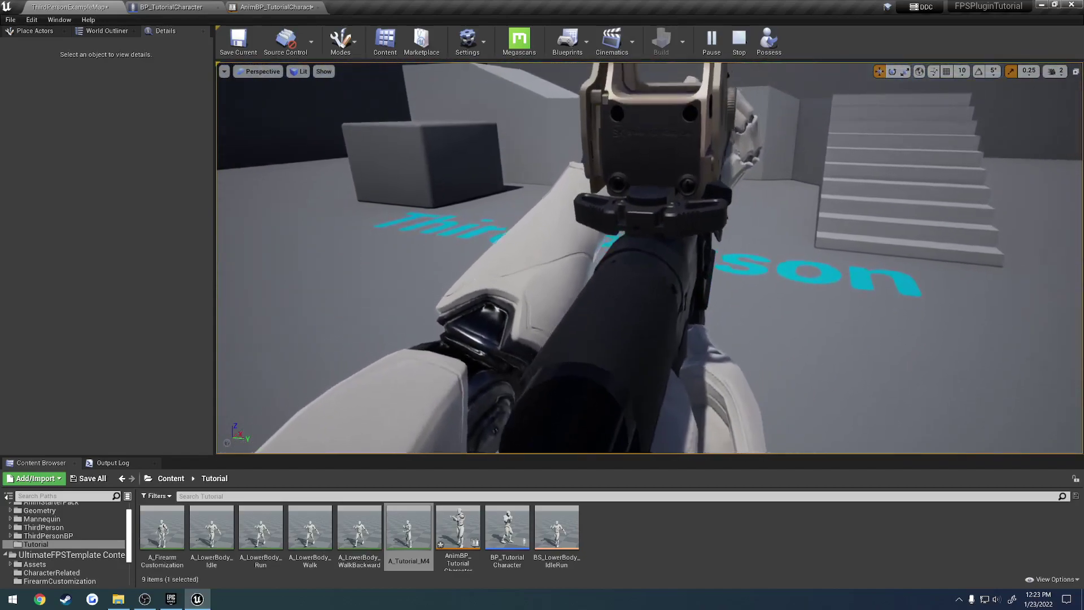
key("q")
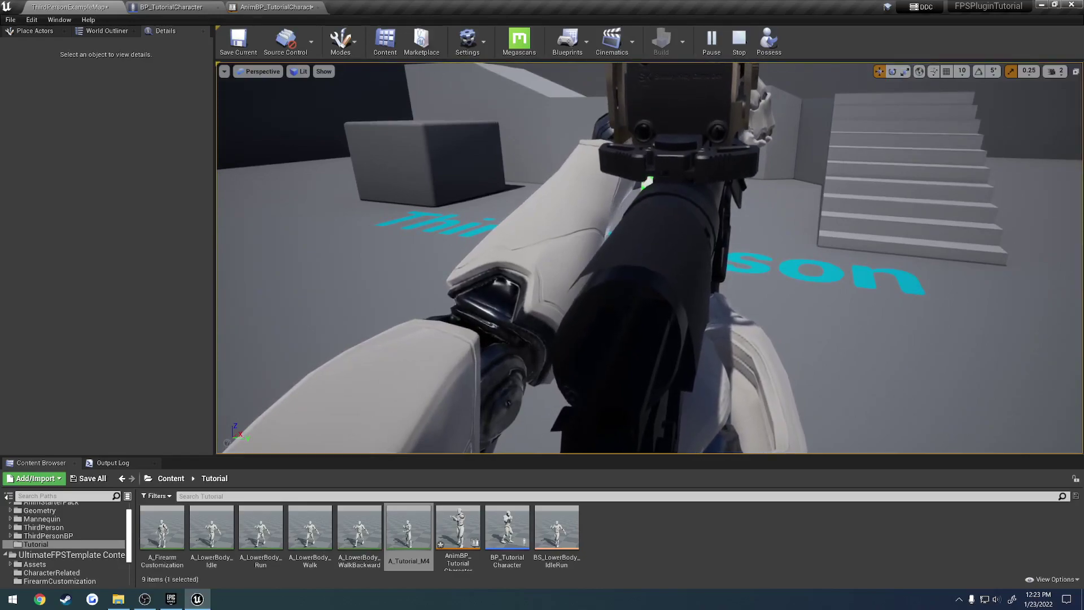
- Set the Near Clip Plane to 0.01 in the project's general engine settings and save all changes
left_click(468, 41)
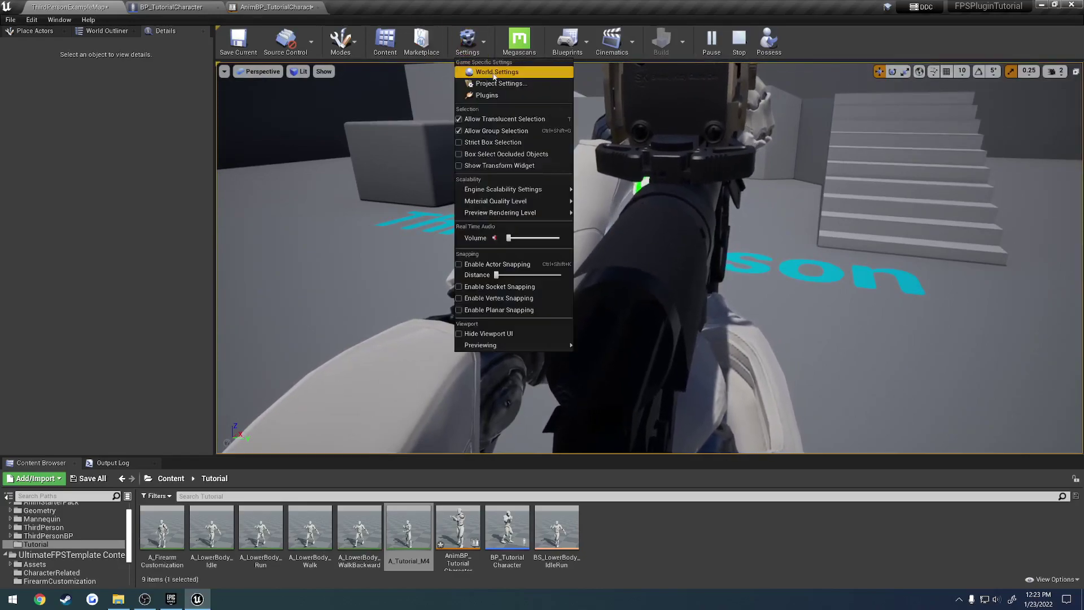
left_click(496, 83)
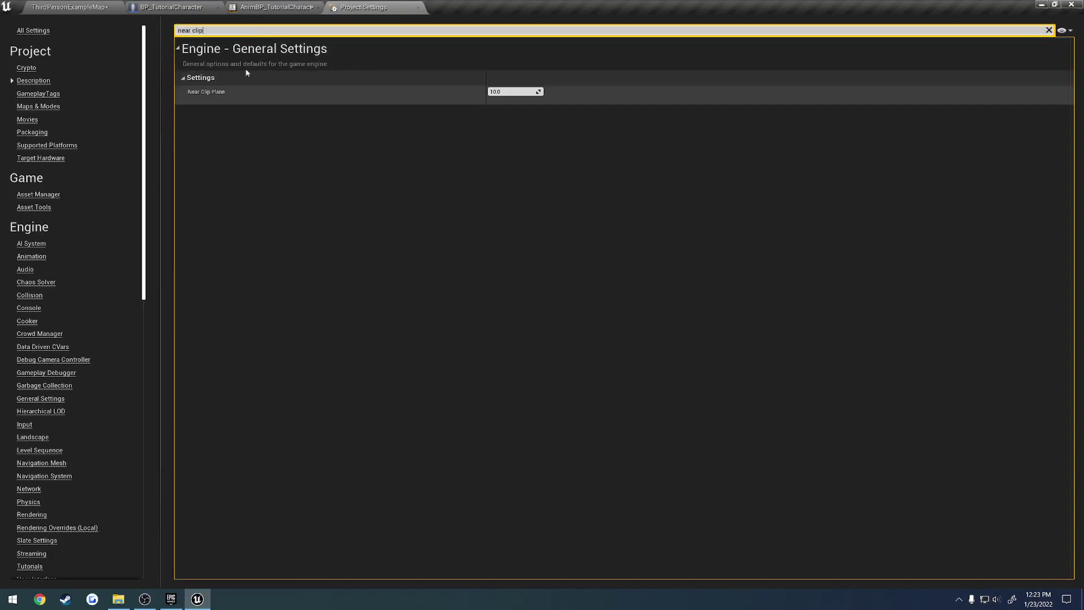
left_click(517, 92)
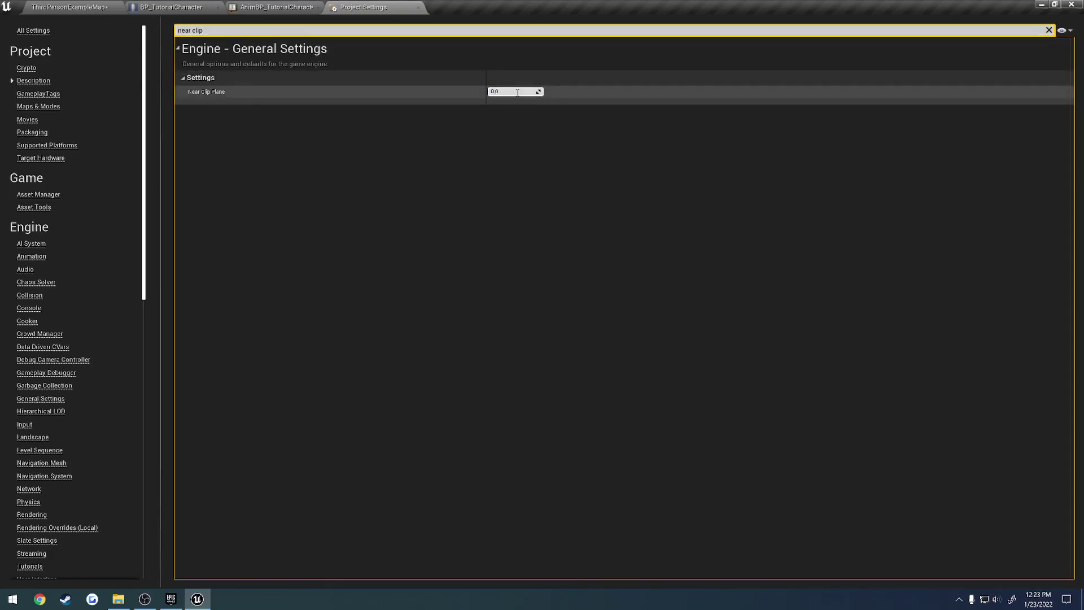
type("0.01")
key("Return")
left_click(420, 9)
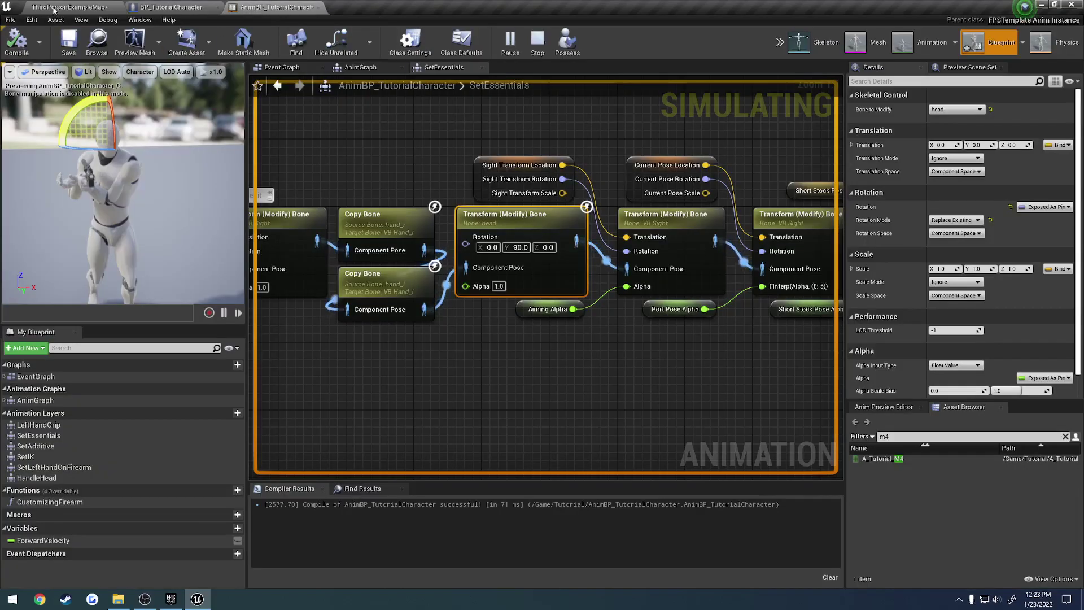
left_click(54, 8)
left_click(10, 20)
left_click(36, 111)
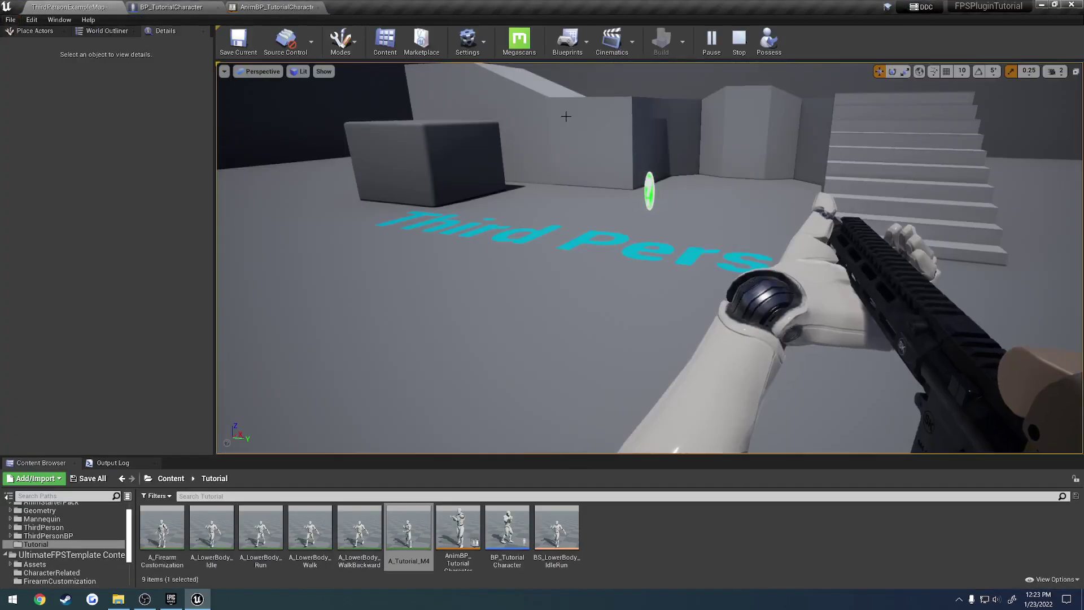
- Restart the editor with the FPSPluginTutorial project and reopen the two previously open asset editors
left_click(1073, 5)
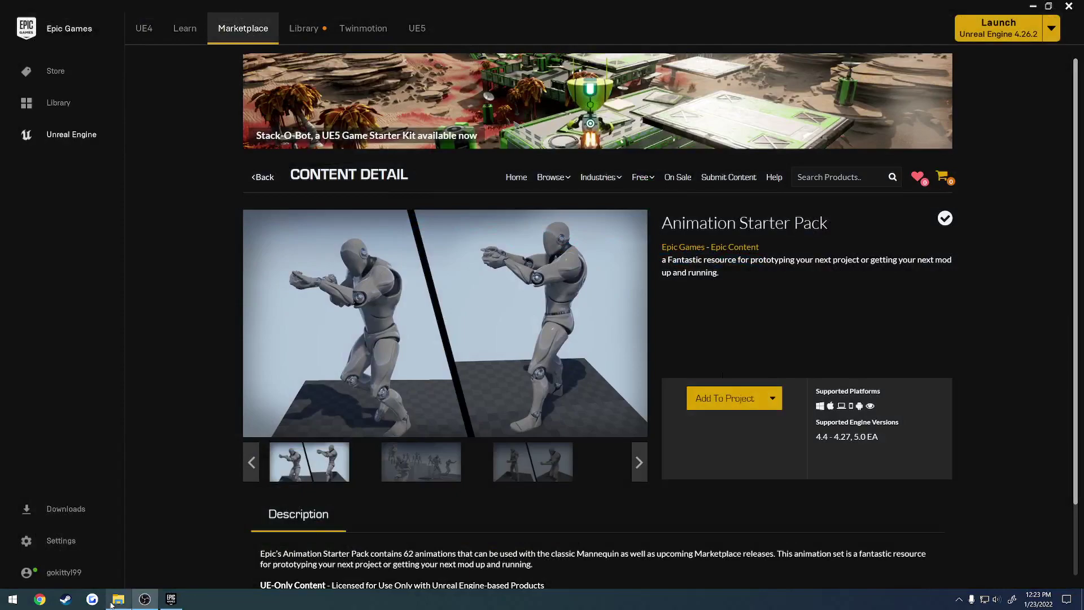
left_click(115, 602)
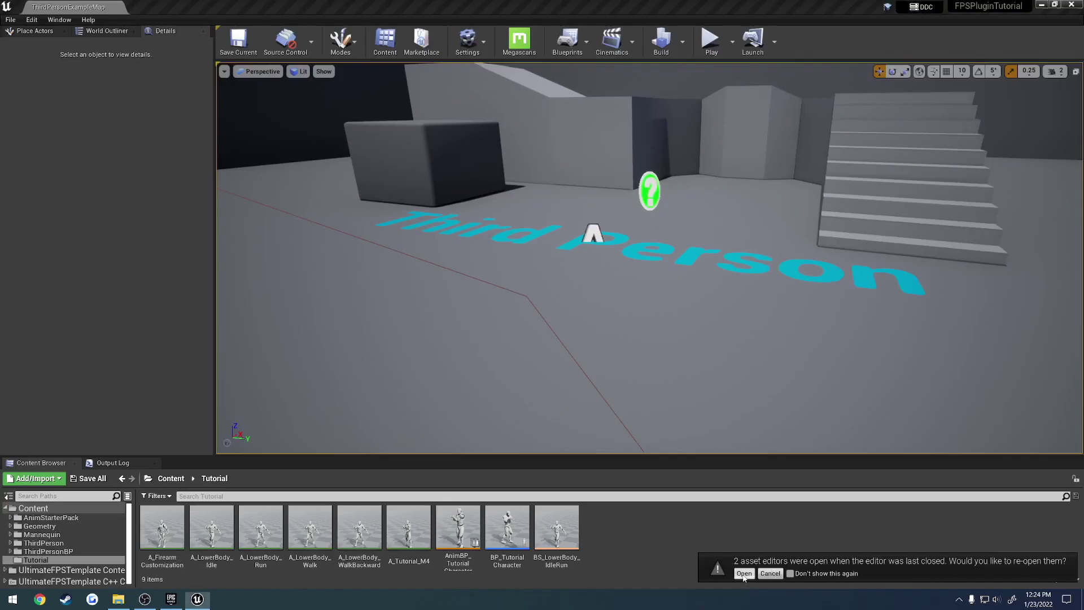
left_click(745, 573)
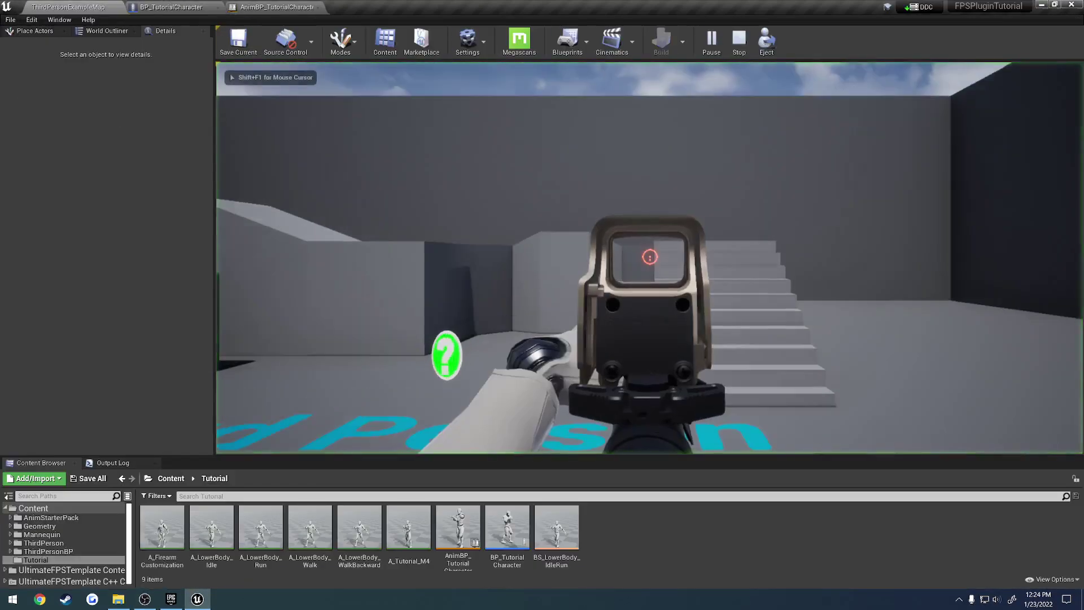
- Eject from the aiming character, examine its rifle pose from both sides, and stop the play session
key("F8")
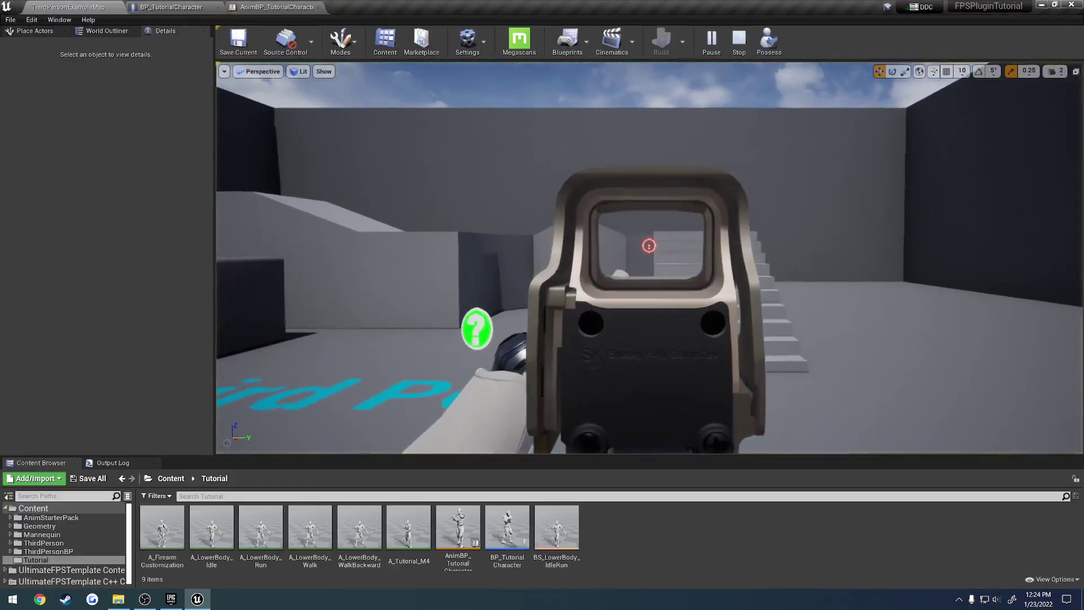
key("s")
right_click_drag(650, 258, 655, 283)
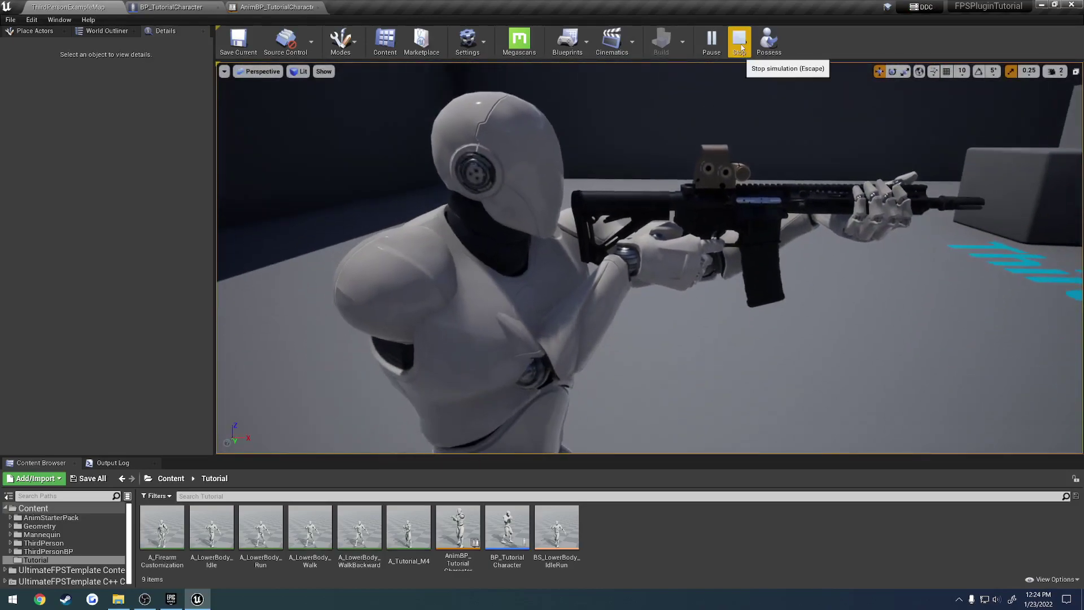
right_click_drag(726, 170, 955, 218)
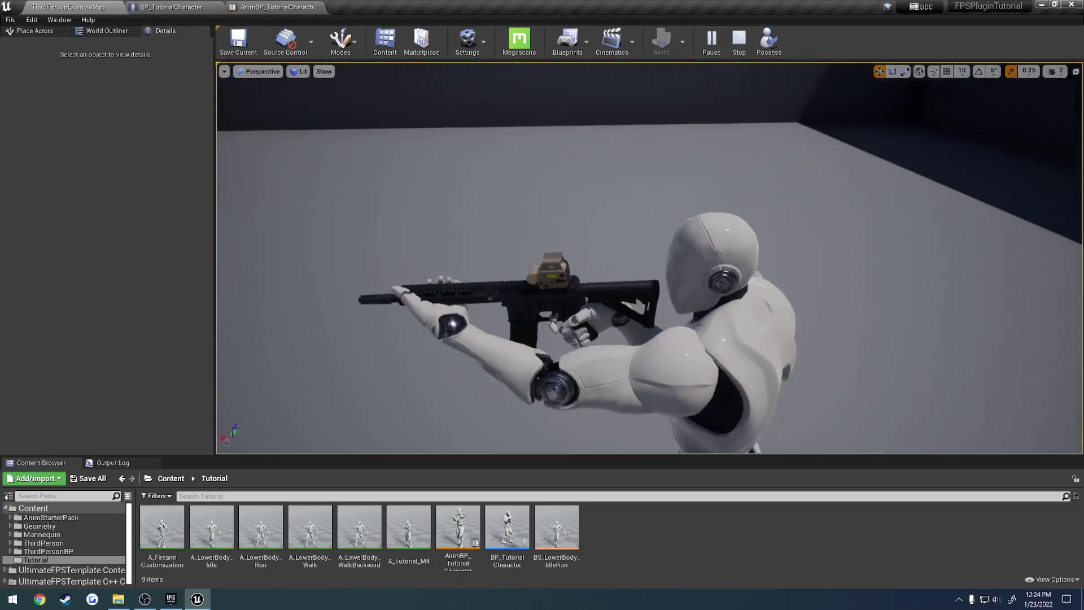
left_click(737, 48)
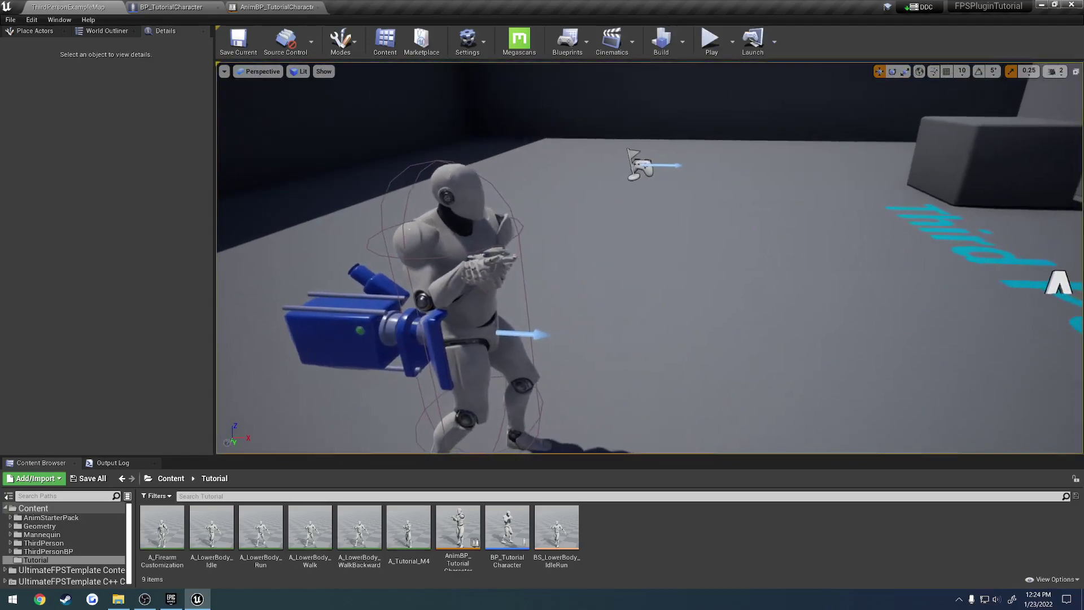
right_click_drag(564, 435, 528, 421)
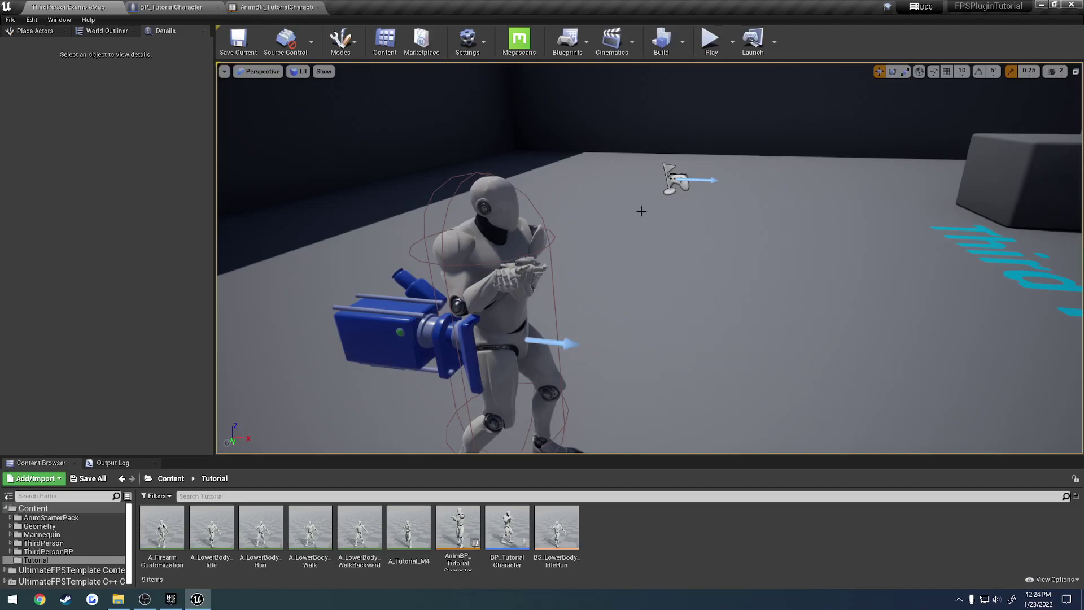
right_click_drag(641, 210, 624, 225)
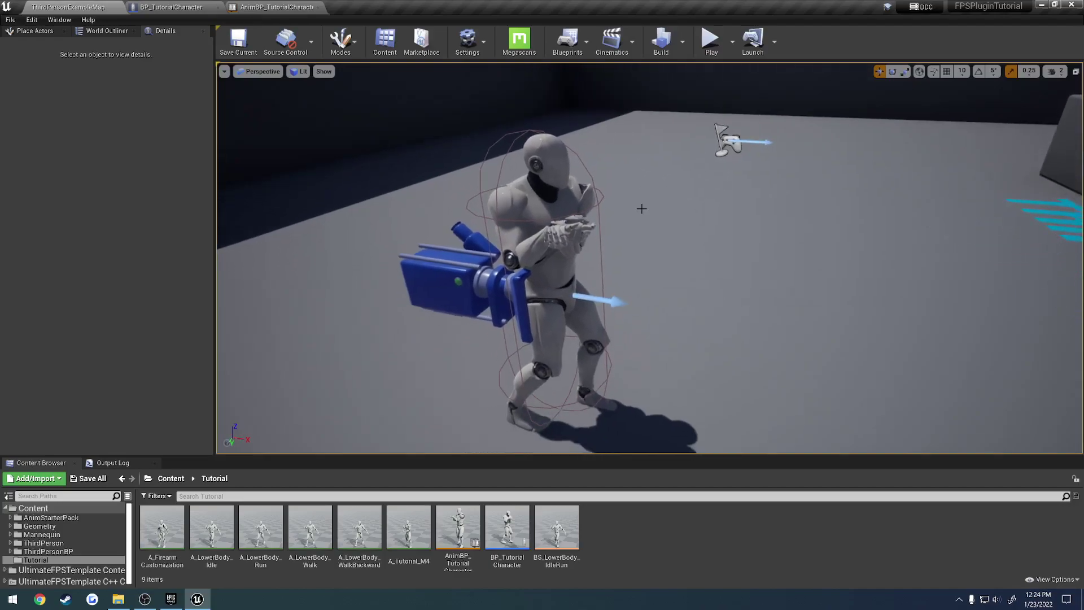